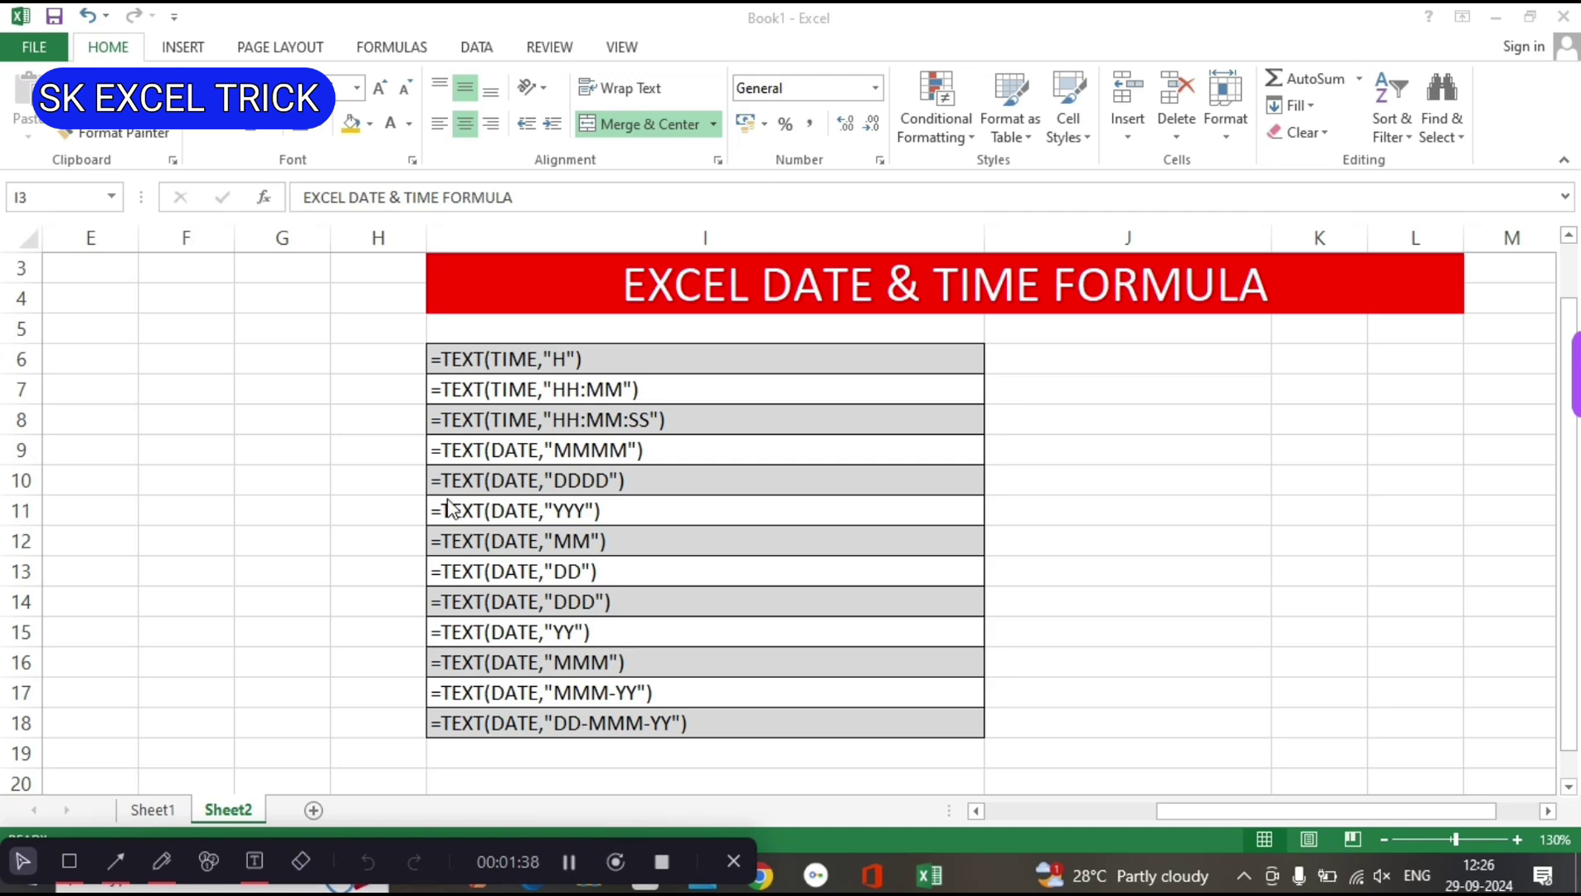
On Sheet1, unhide column L to reveal the TEXT formula pattern list beside the dates.
{"action": "left_click", "coordinate": [149, 817]}
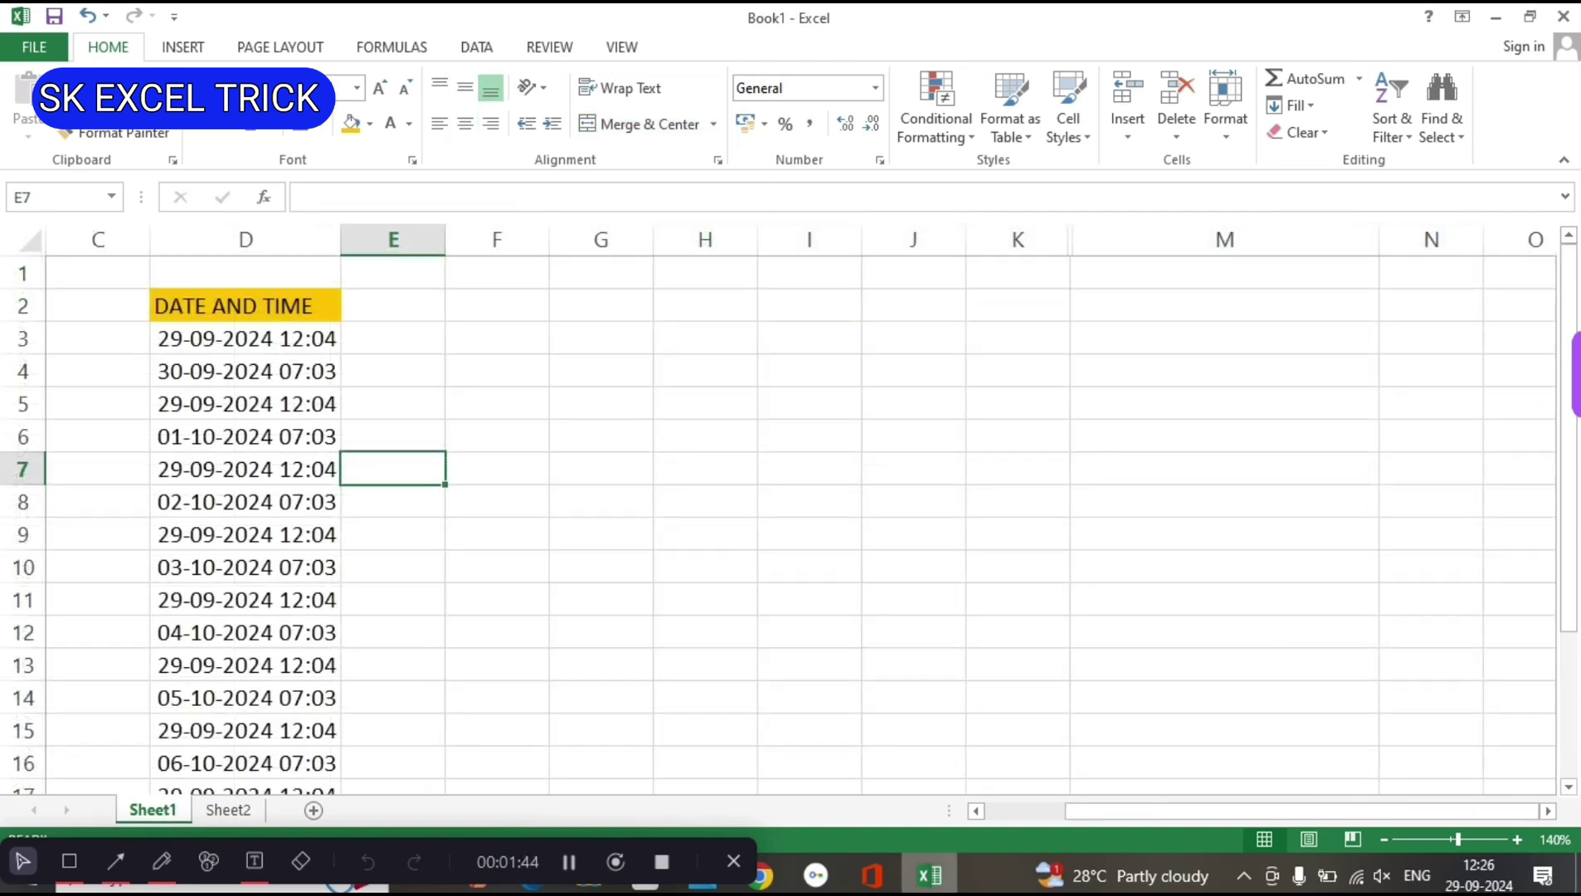
{"action": "left_click", "coordinate": [265, 338]}
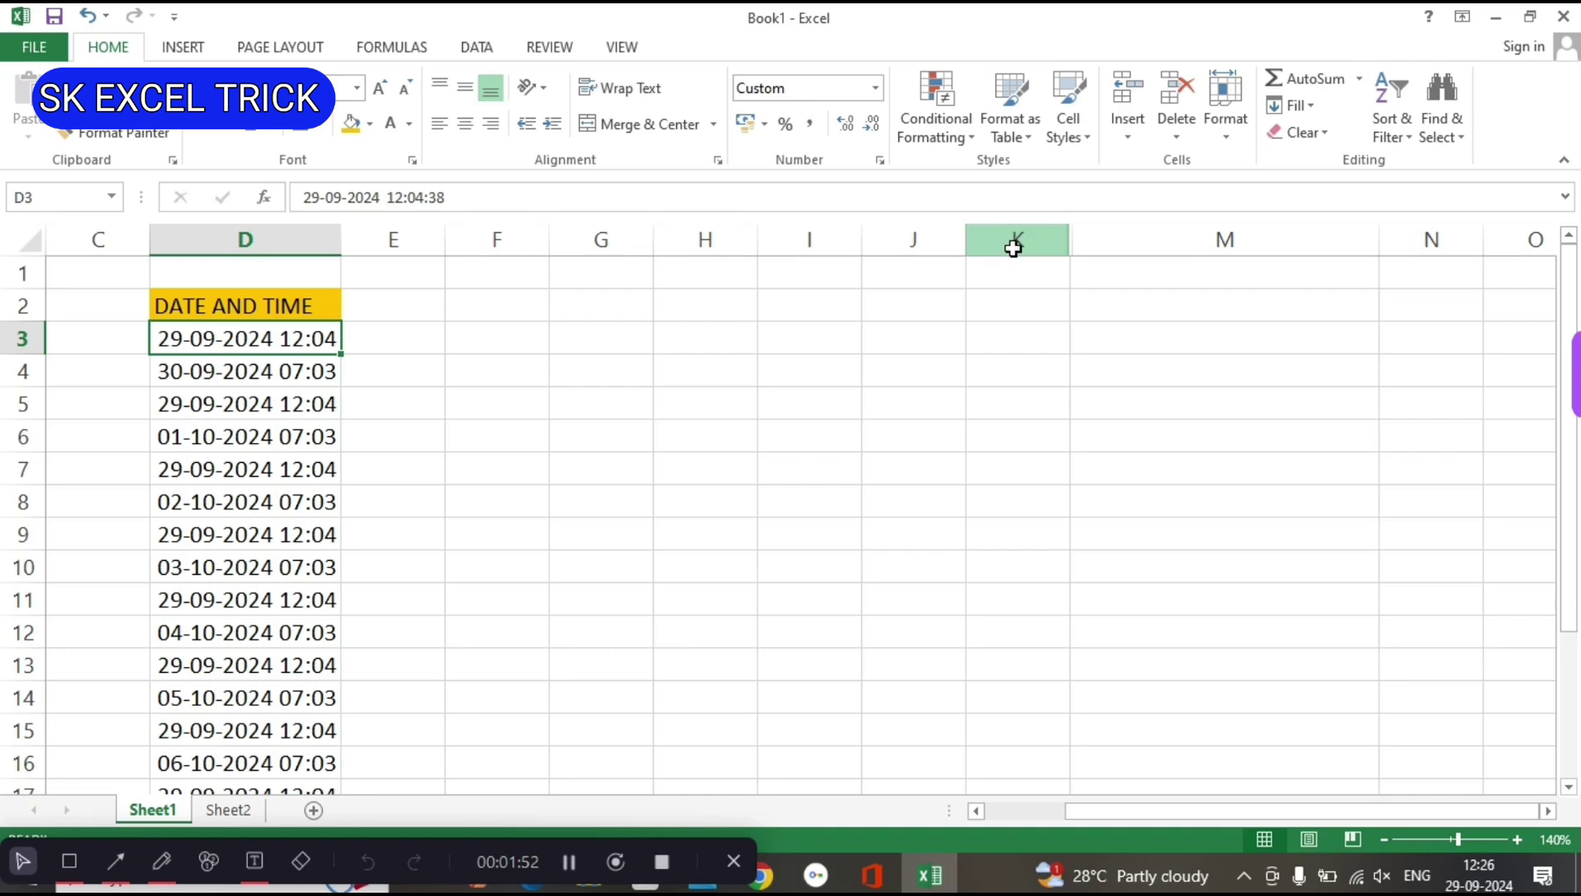
{"action": "left_click_drag", "start_coordinate": [1017, 239], "coordinate": [1144, 233]}
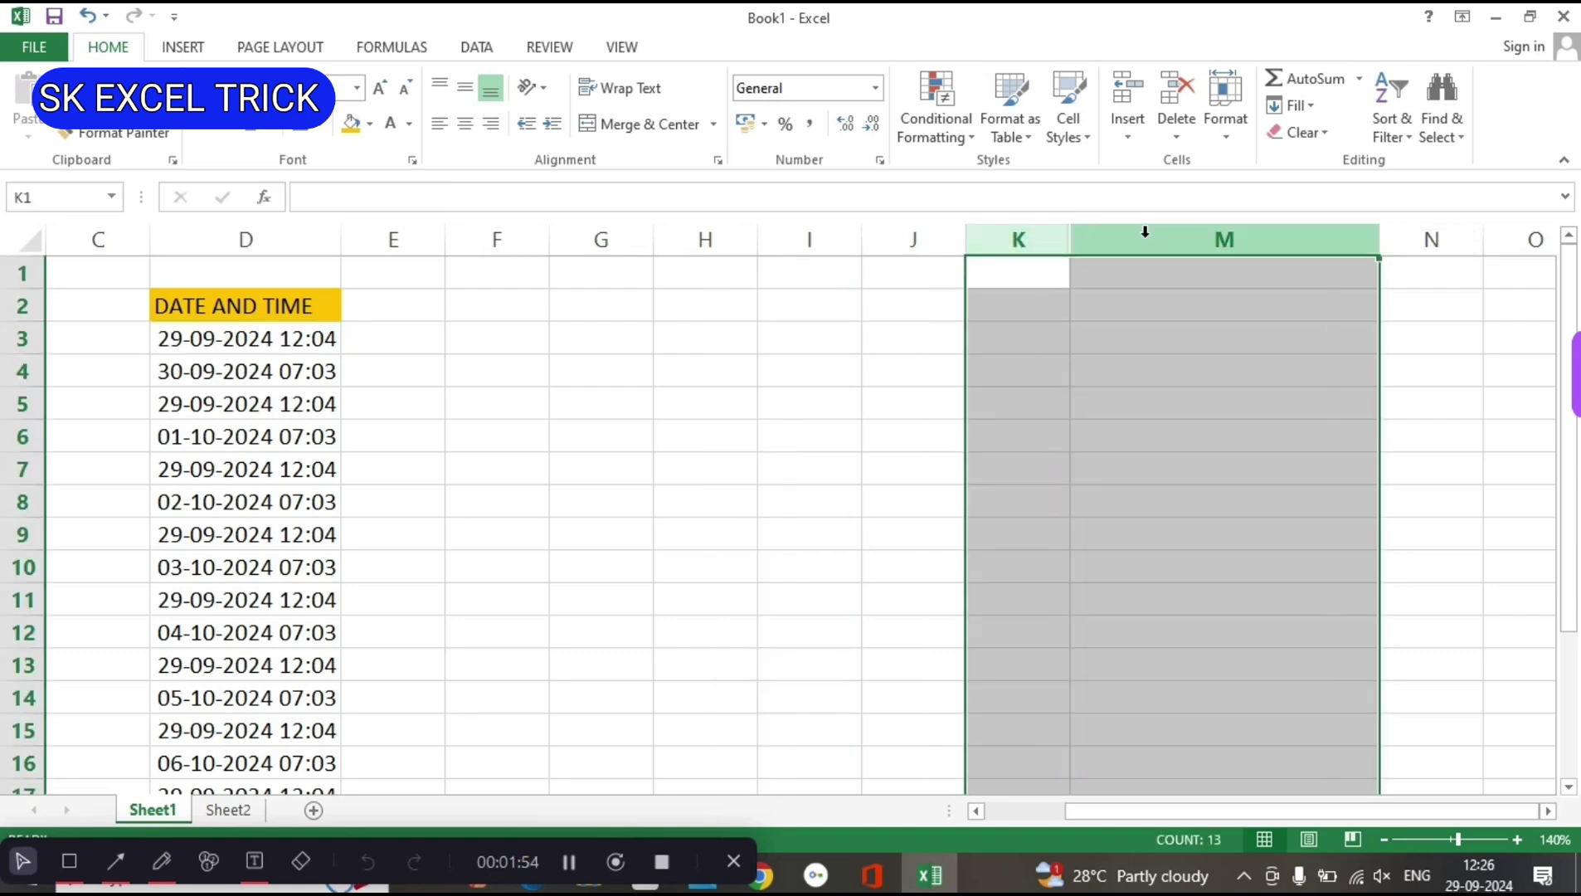
{"action": "key", "text": "ctrl+shift+0"}
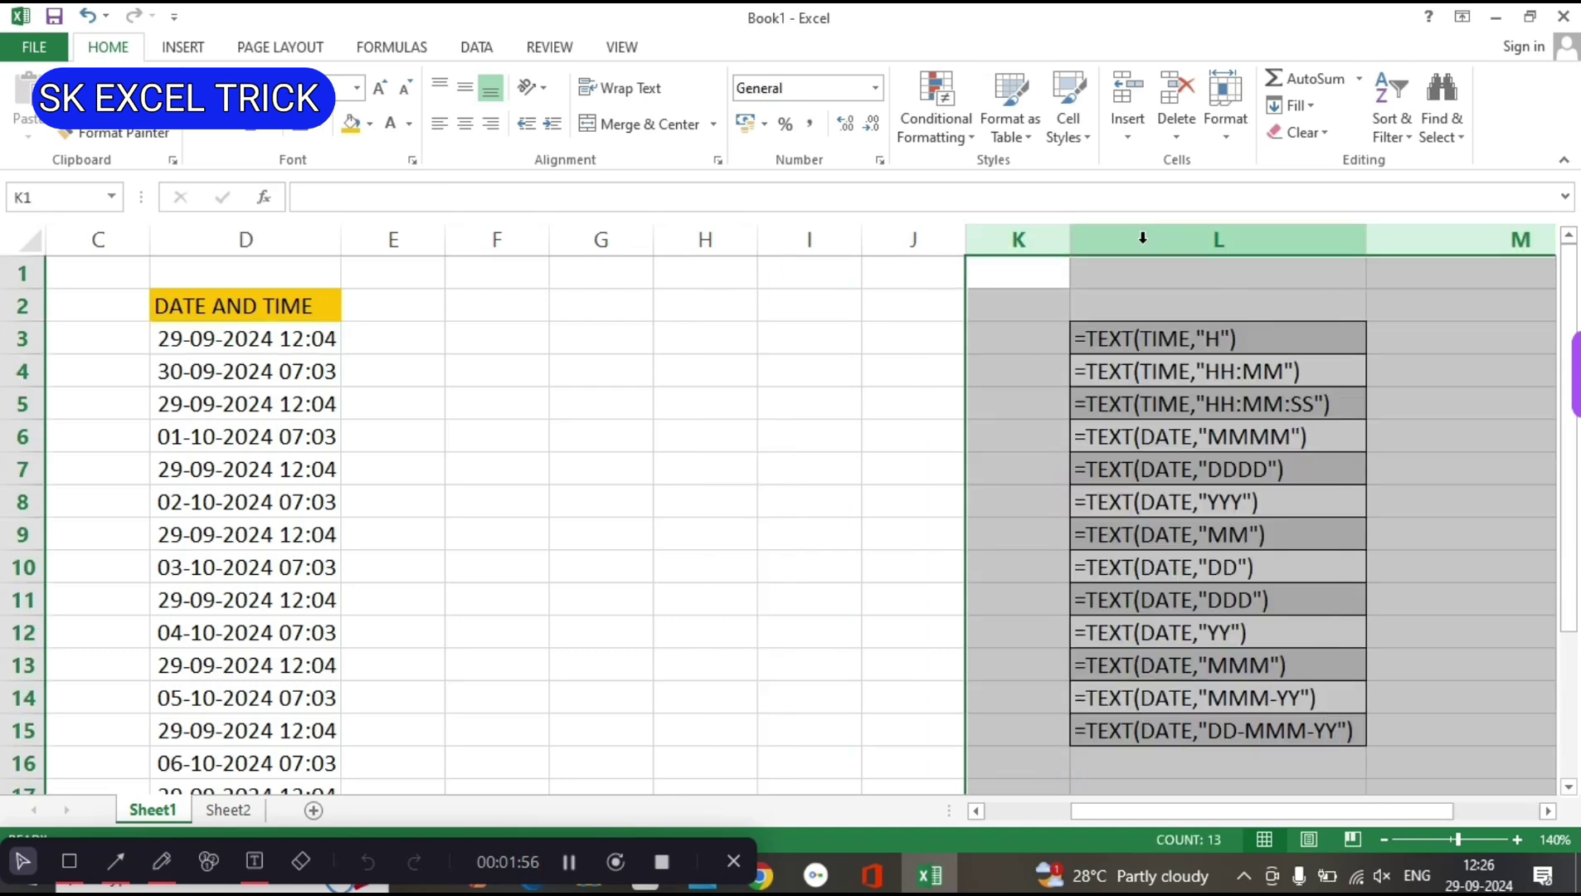
{"action": "left_click", "coordinate": [413, 337]}
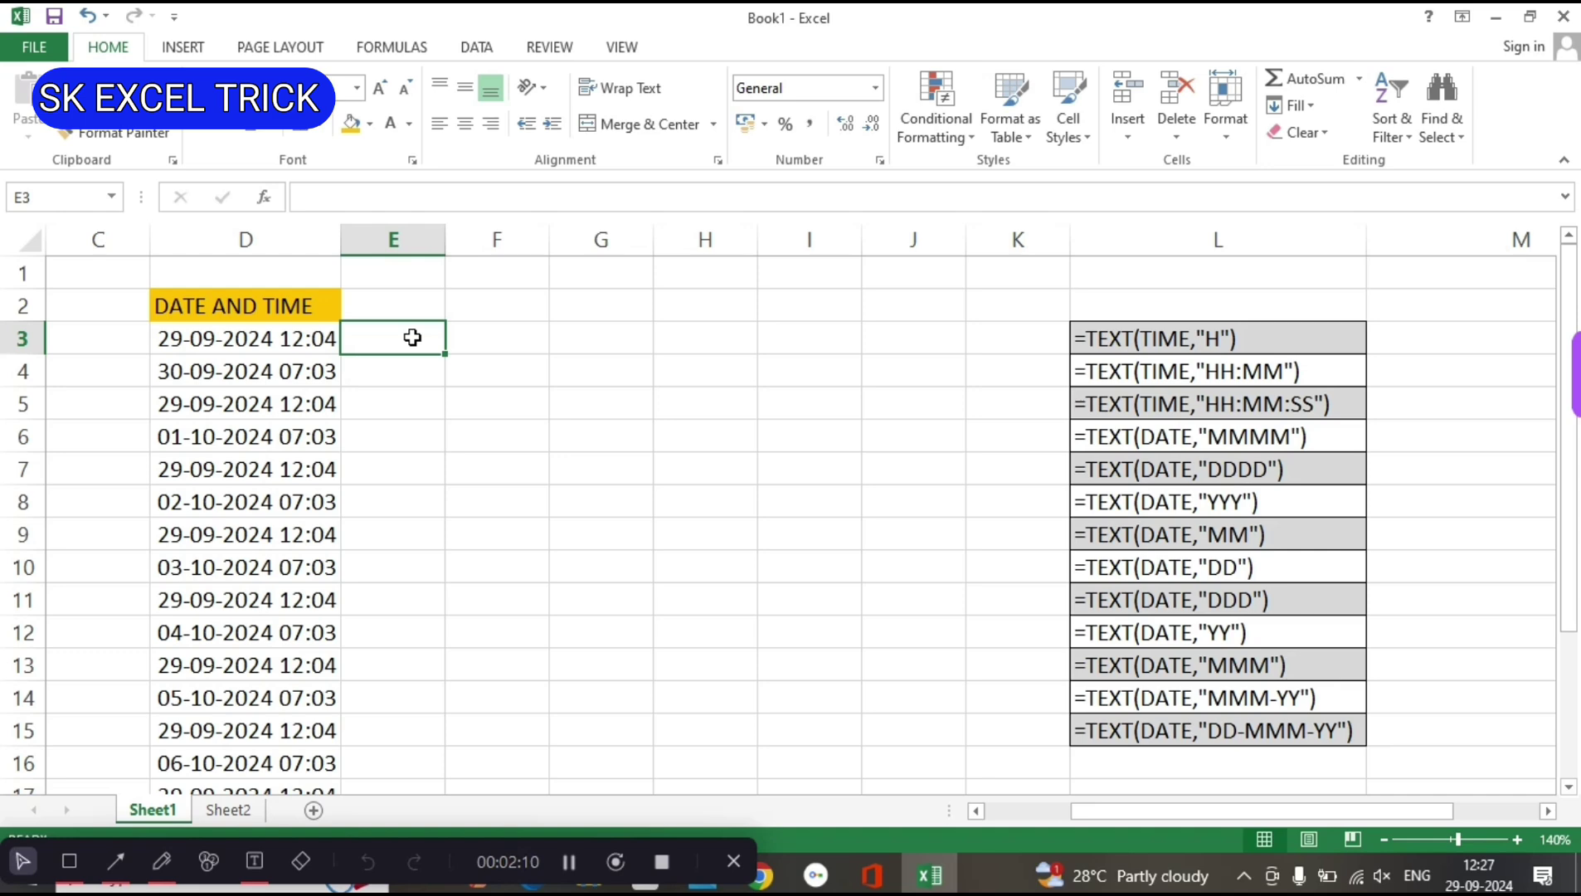
Enter =TEXT(D3,"H") in E3 so it returns the hour, 12.
{"action": "type", "text": "="}
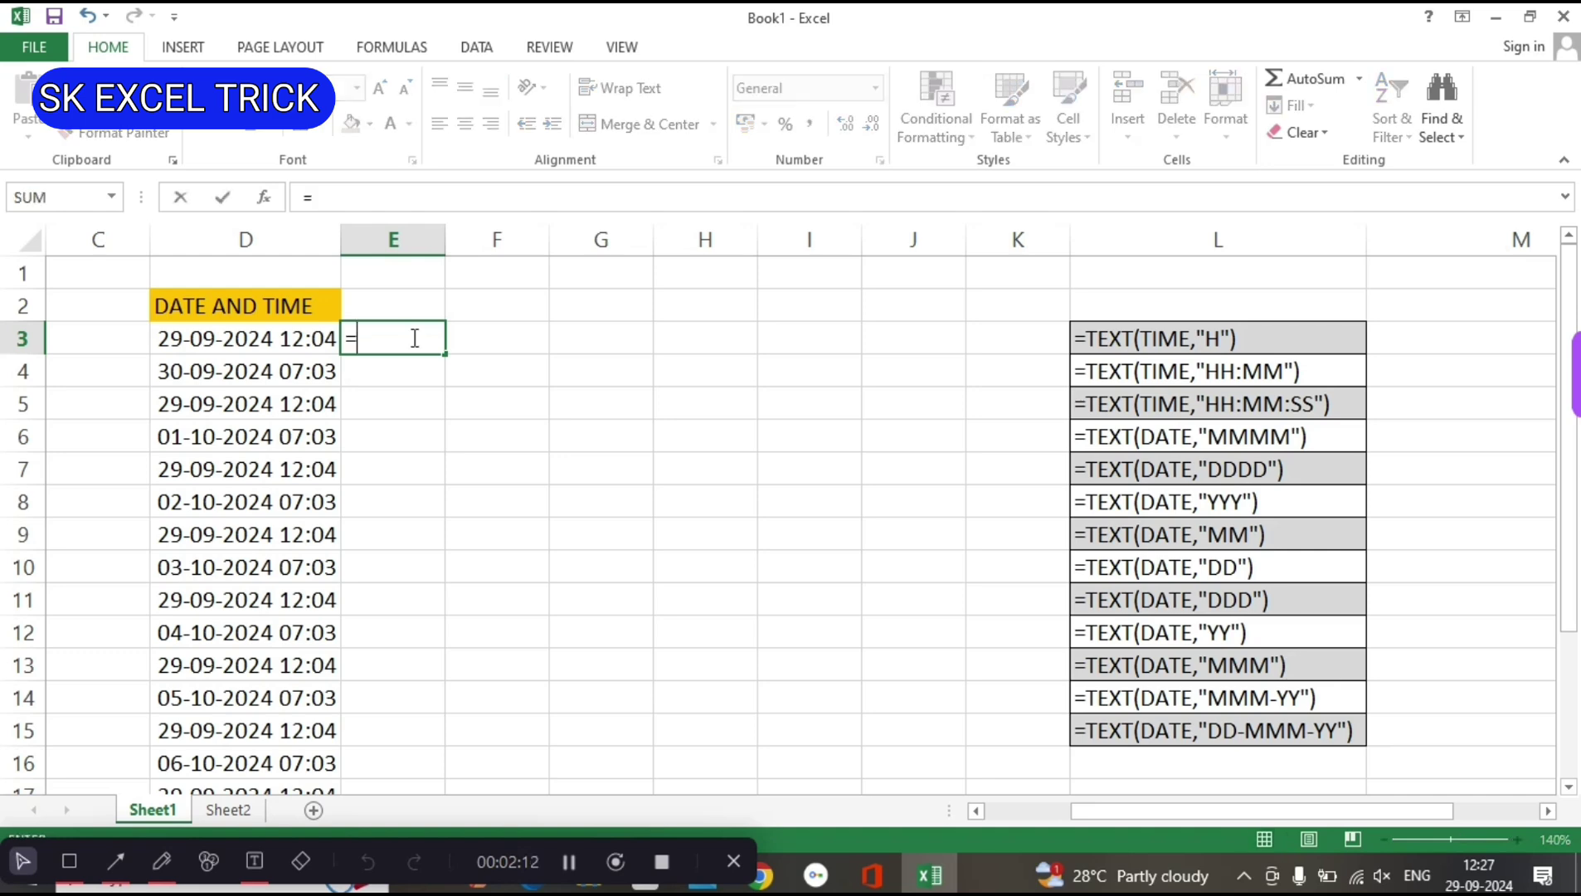
{"action": "type", "text": "TEXT"}
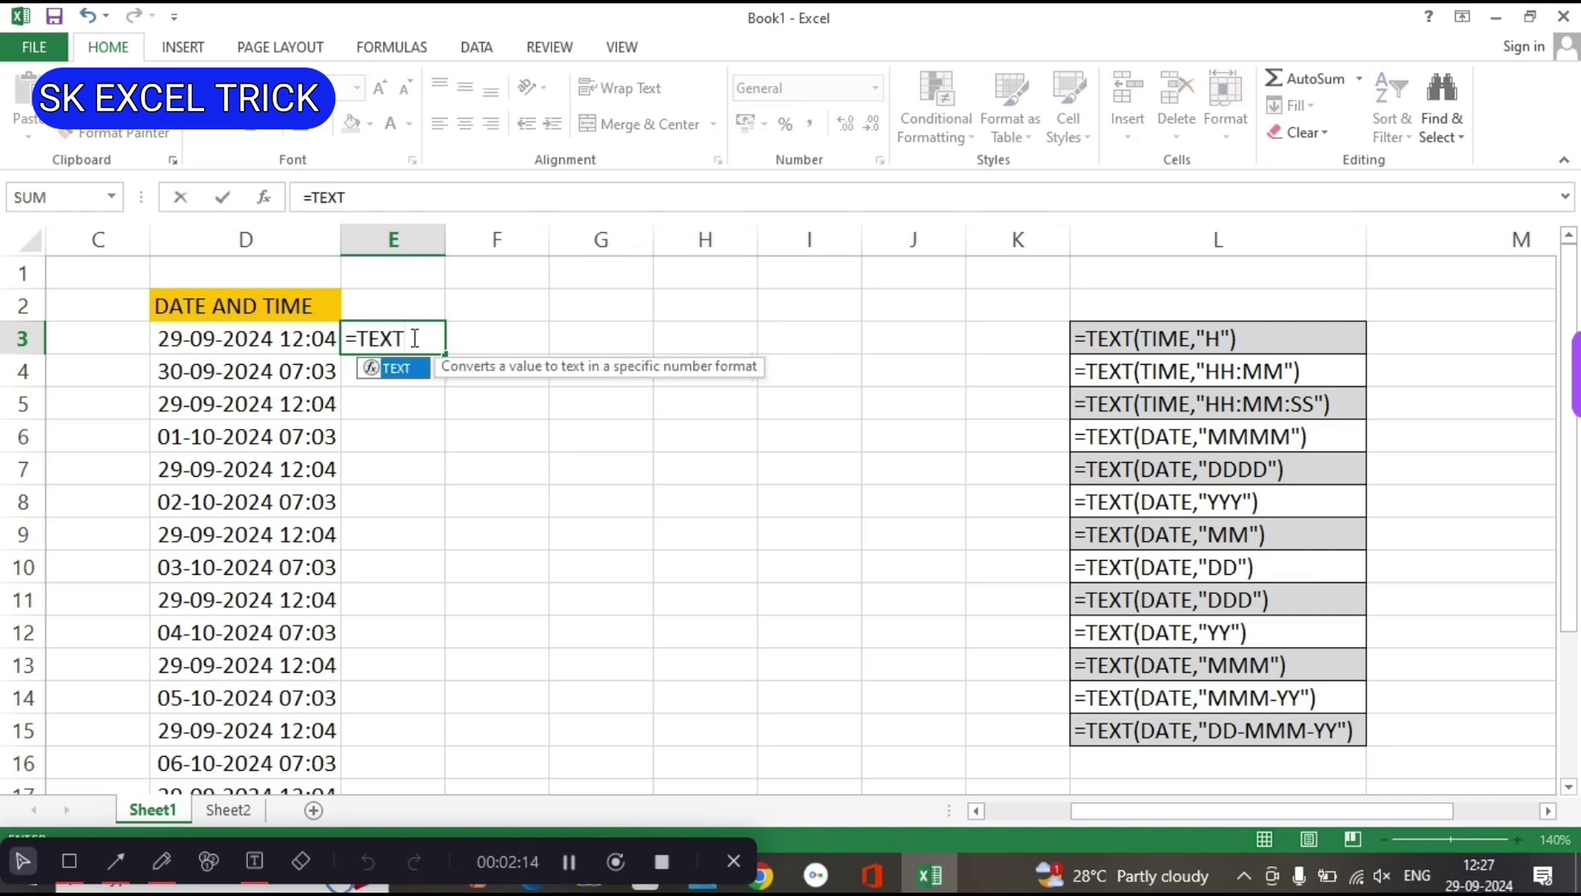
{"action": "type", "text": "("}
{"action": "key", "text": "Left"}
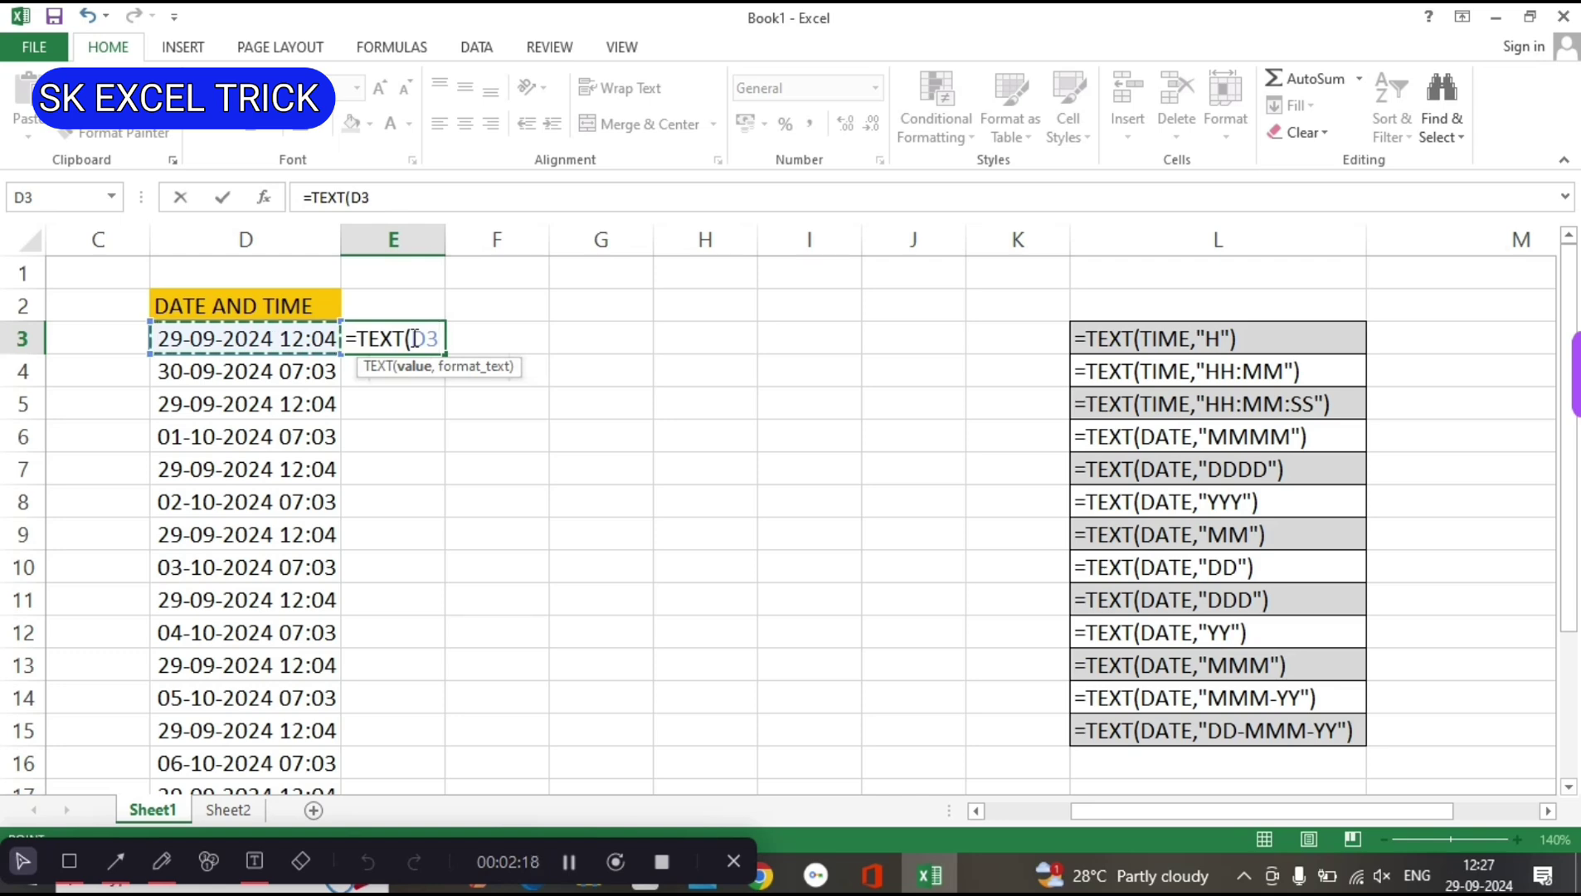
{"action": "type", "text": ","}
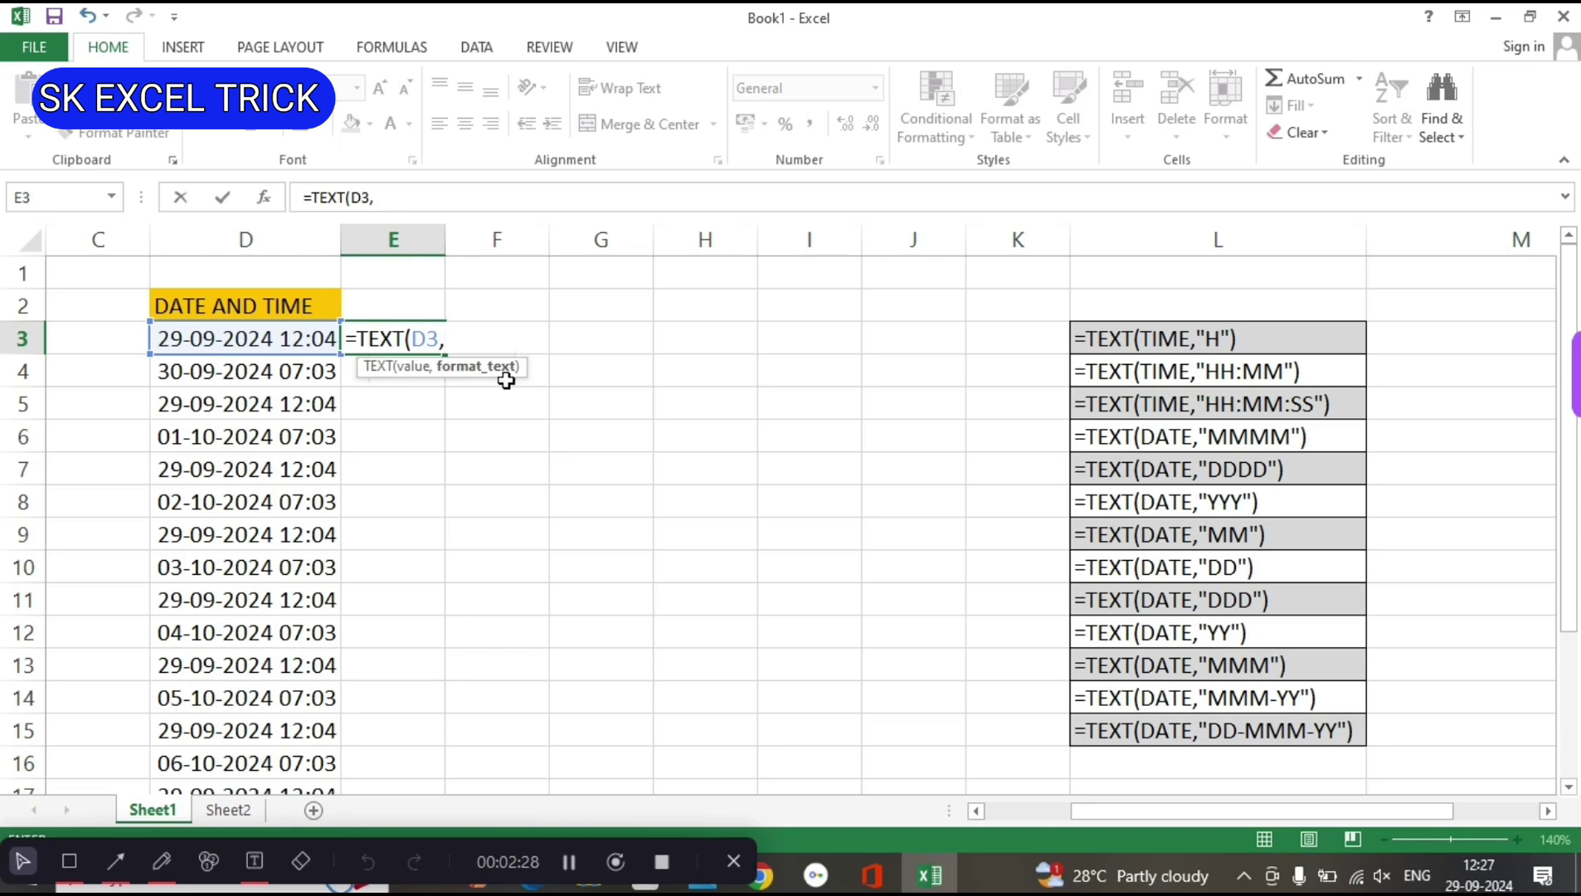
{"action": "type", "text": "\"H"}
{"action": "type", "text": "\")"}
{"action": "key", "text": "Return"}
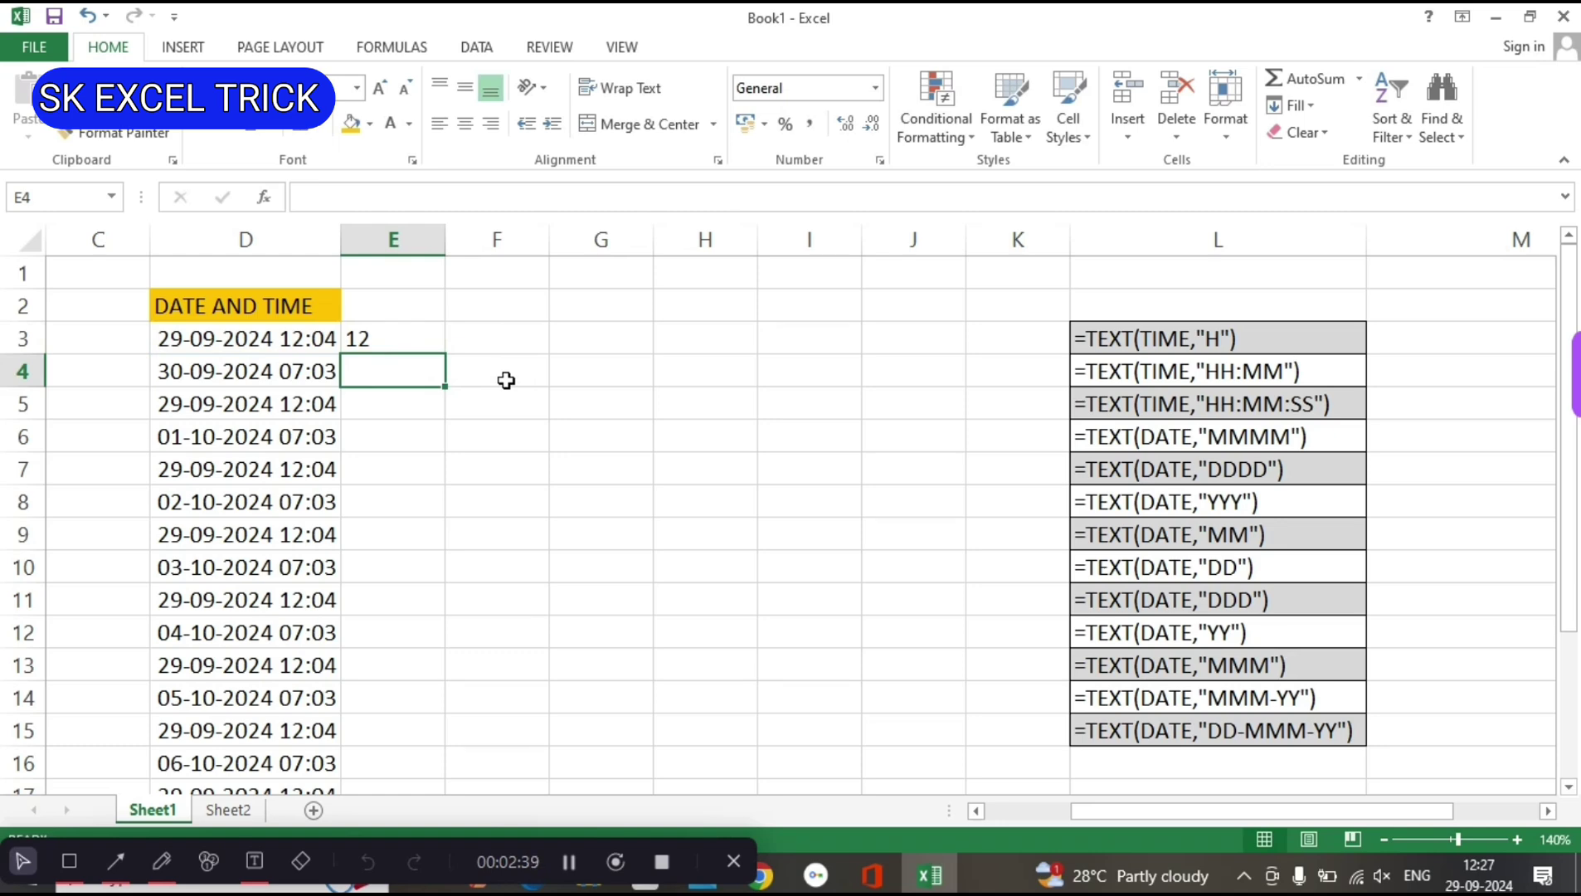
{"action": "type", "text": "=TEX"}
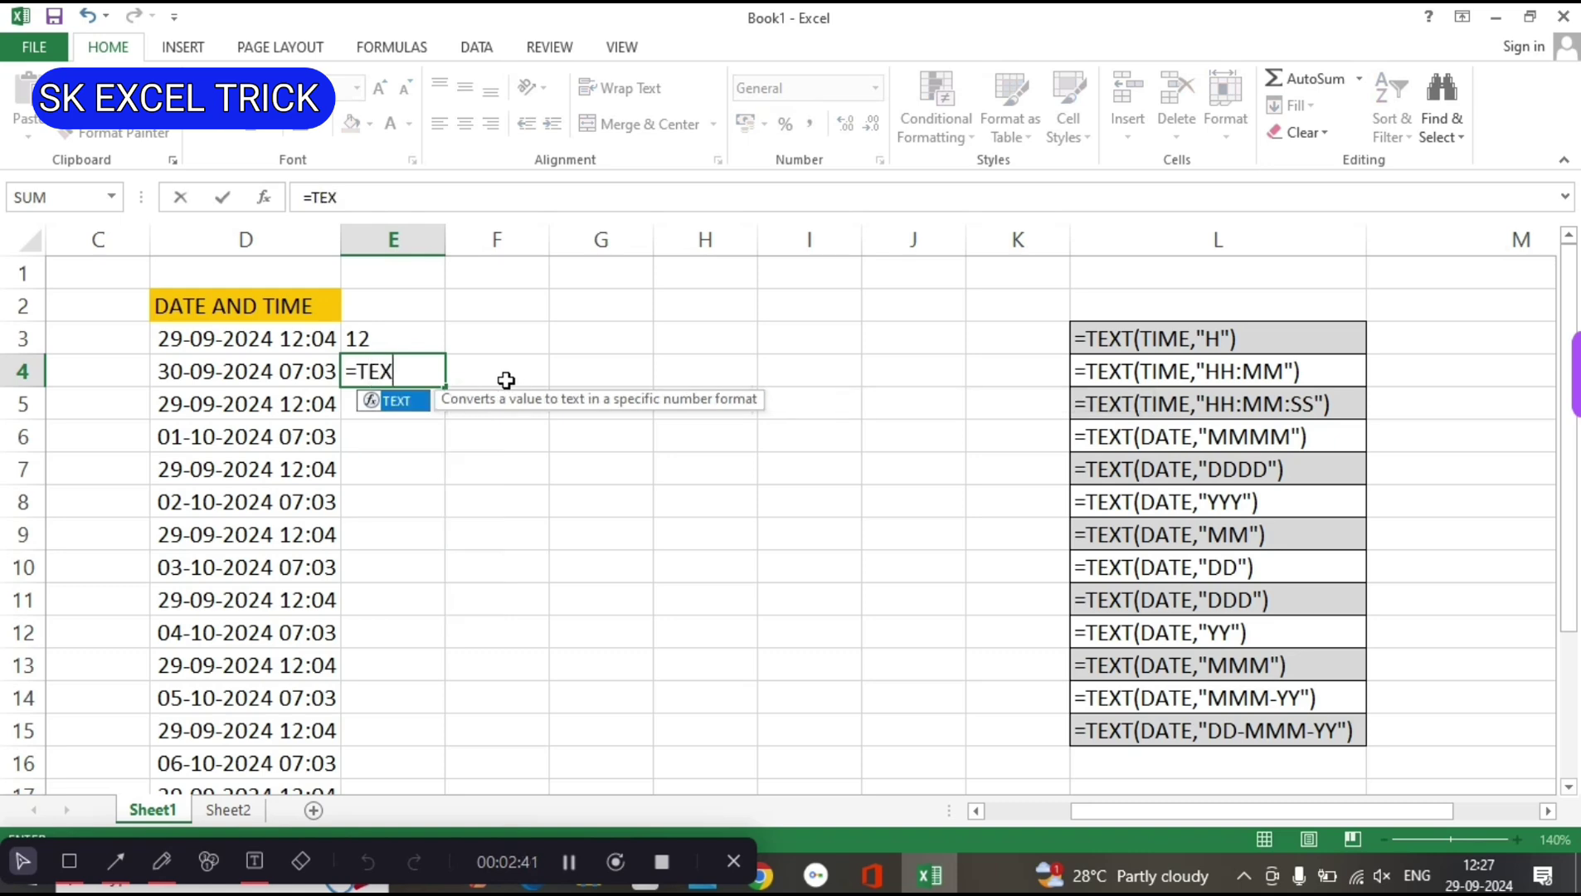
{"action": "type", "text": "T("}
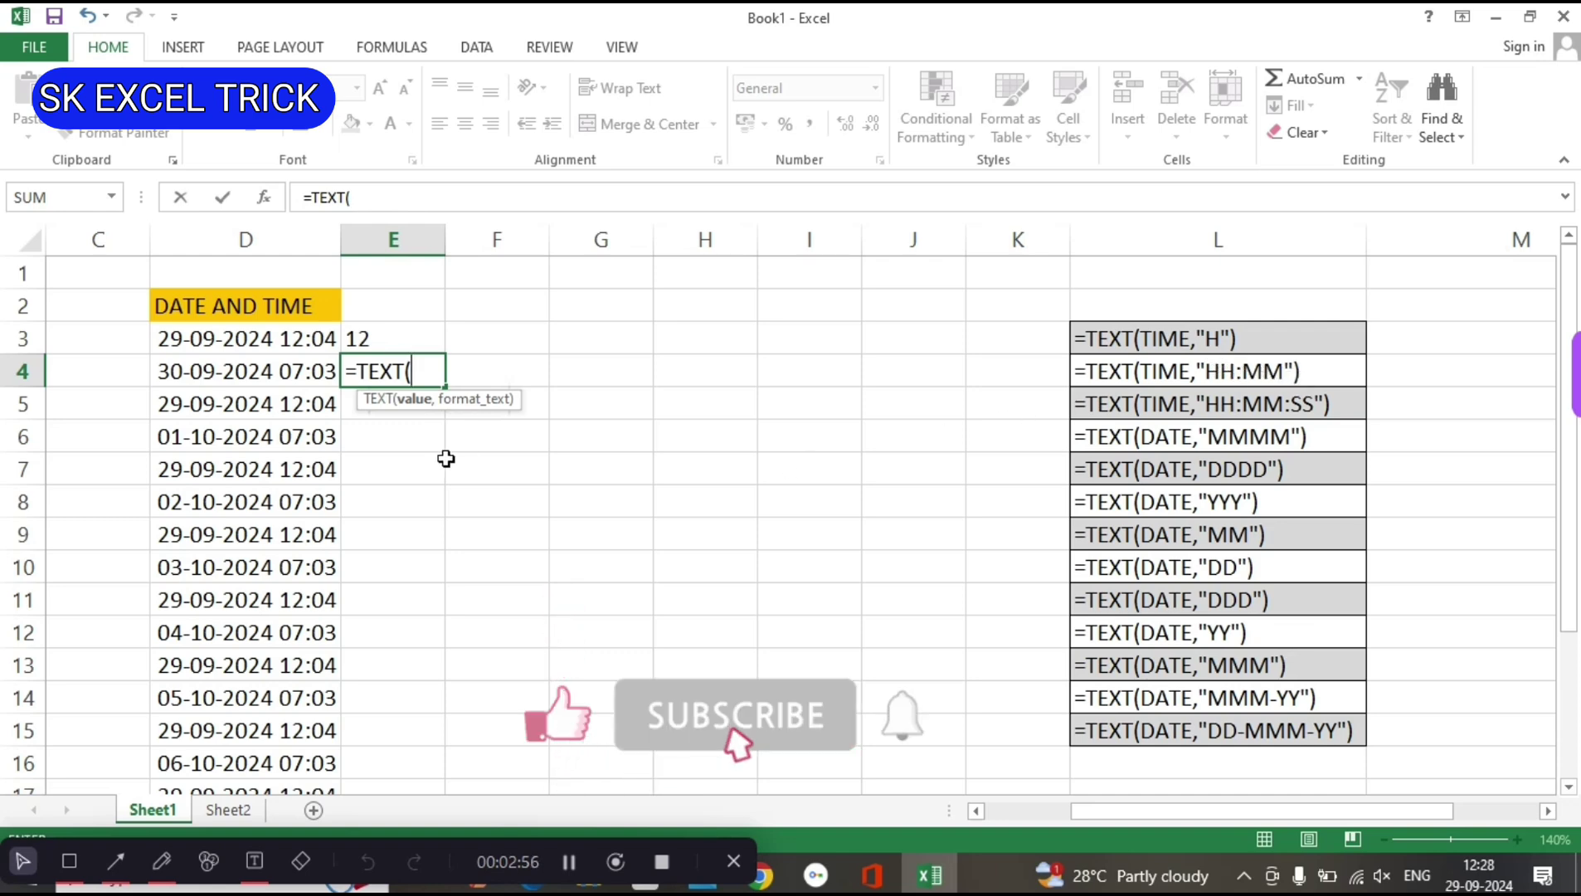
Complete =TEXT(D4,"HH:MM") in E4 so it shows 07:03.
{"action": "left_click", "coordinate": [290, 372]}
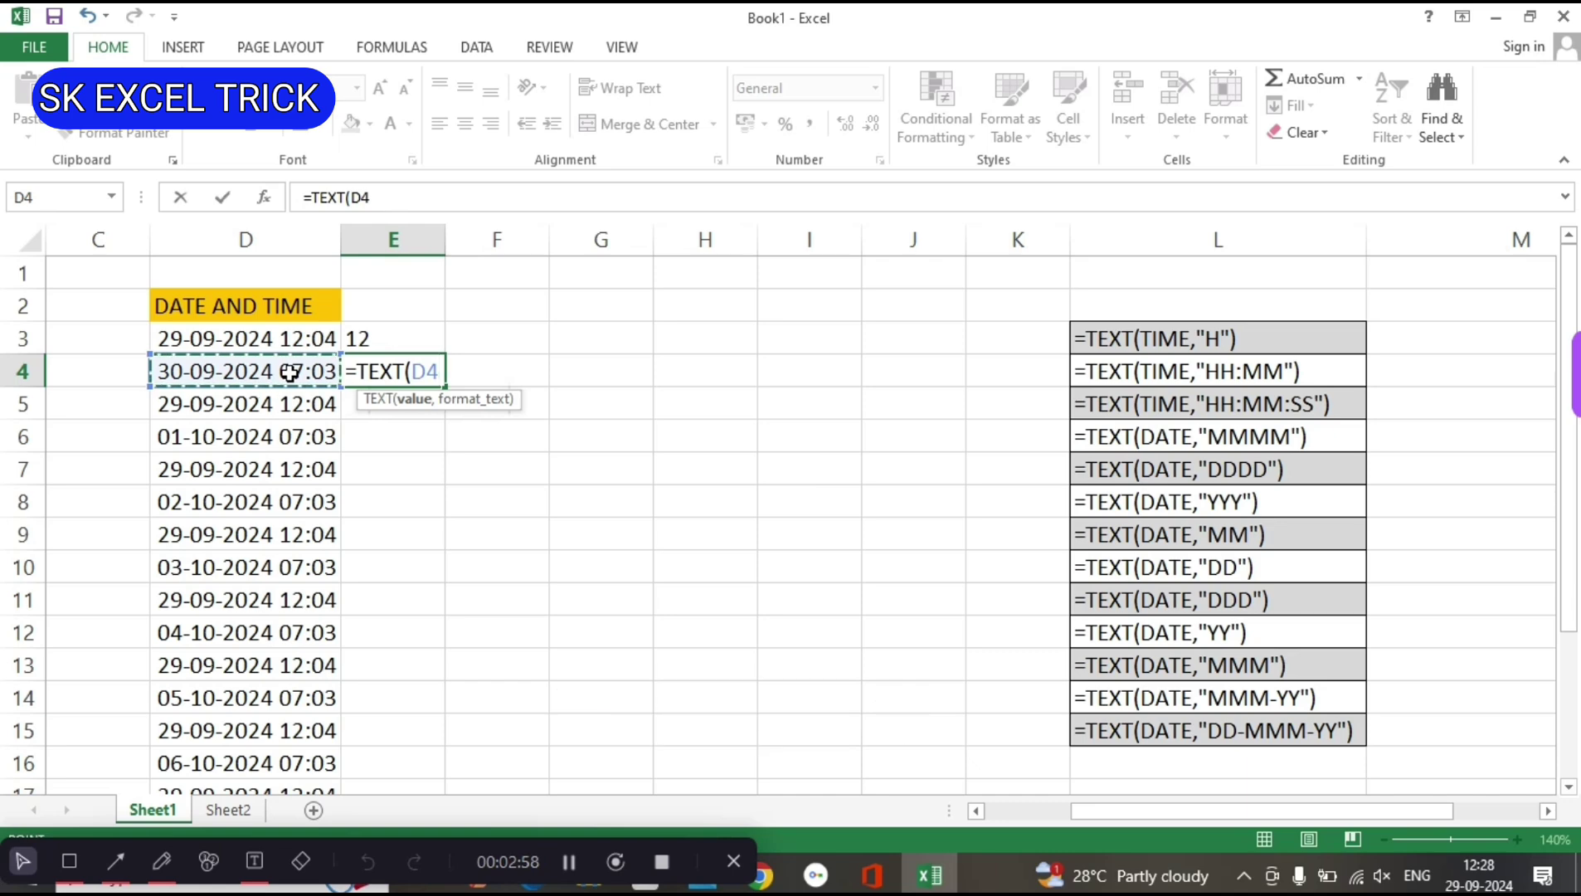
{"action": "type", "text": ",\""}
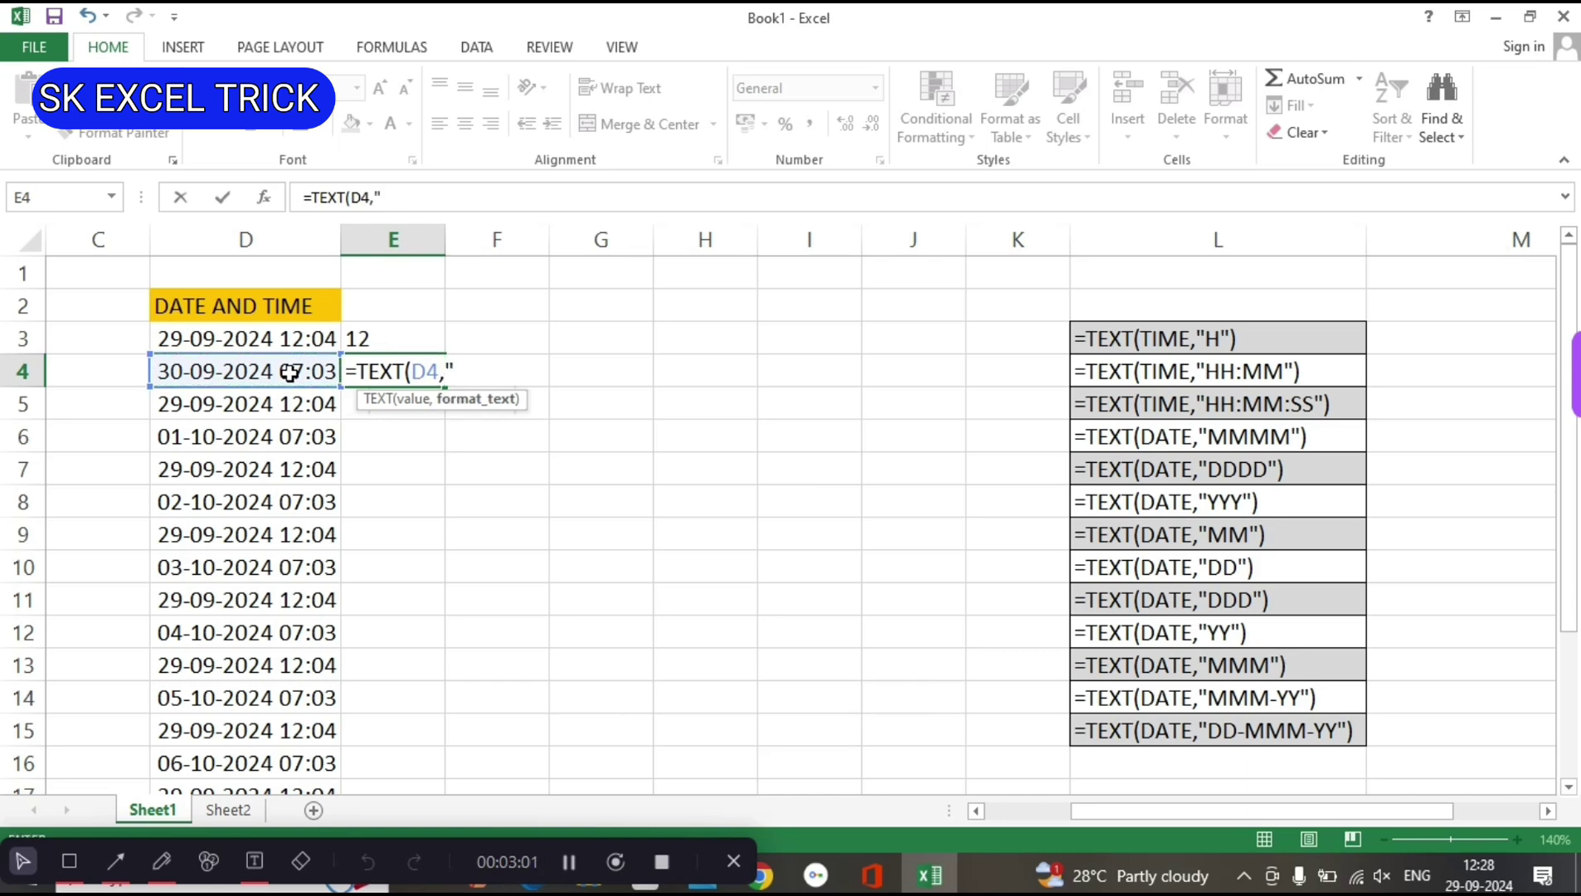
{"action": "type", "text": "HH"}
{"action": "type", "text": ":"}
{"action": "type", "text": "MM\""}
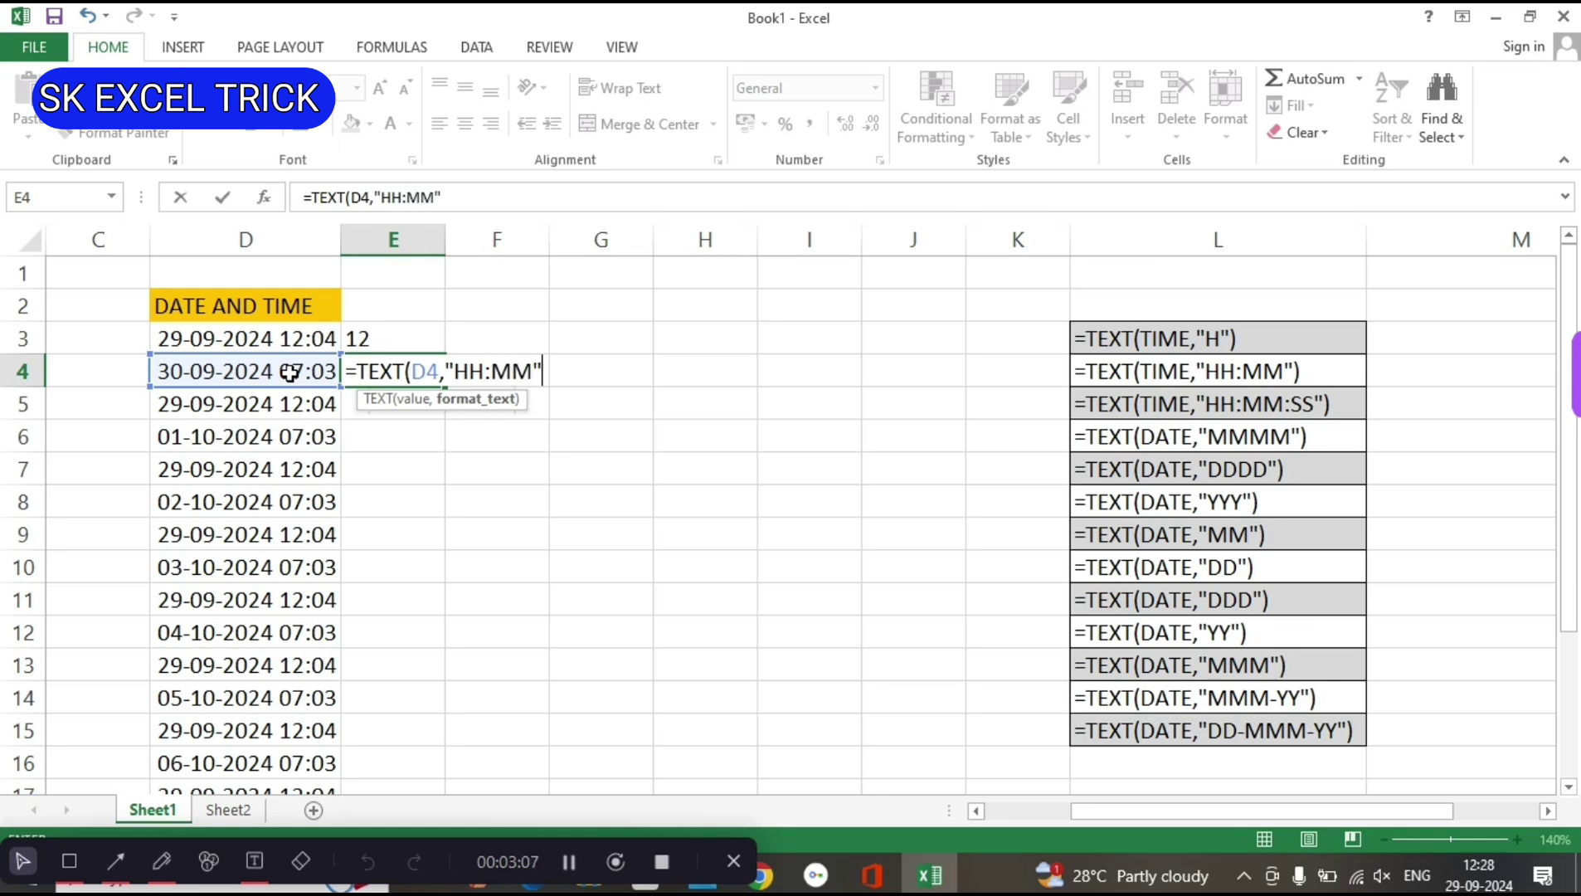
{"action": "type", "text": ")"}
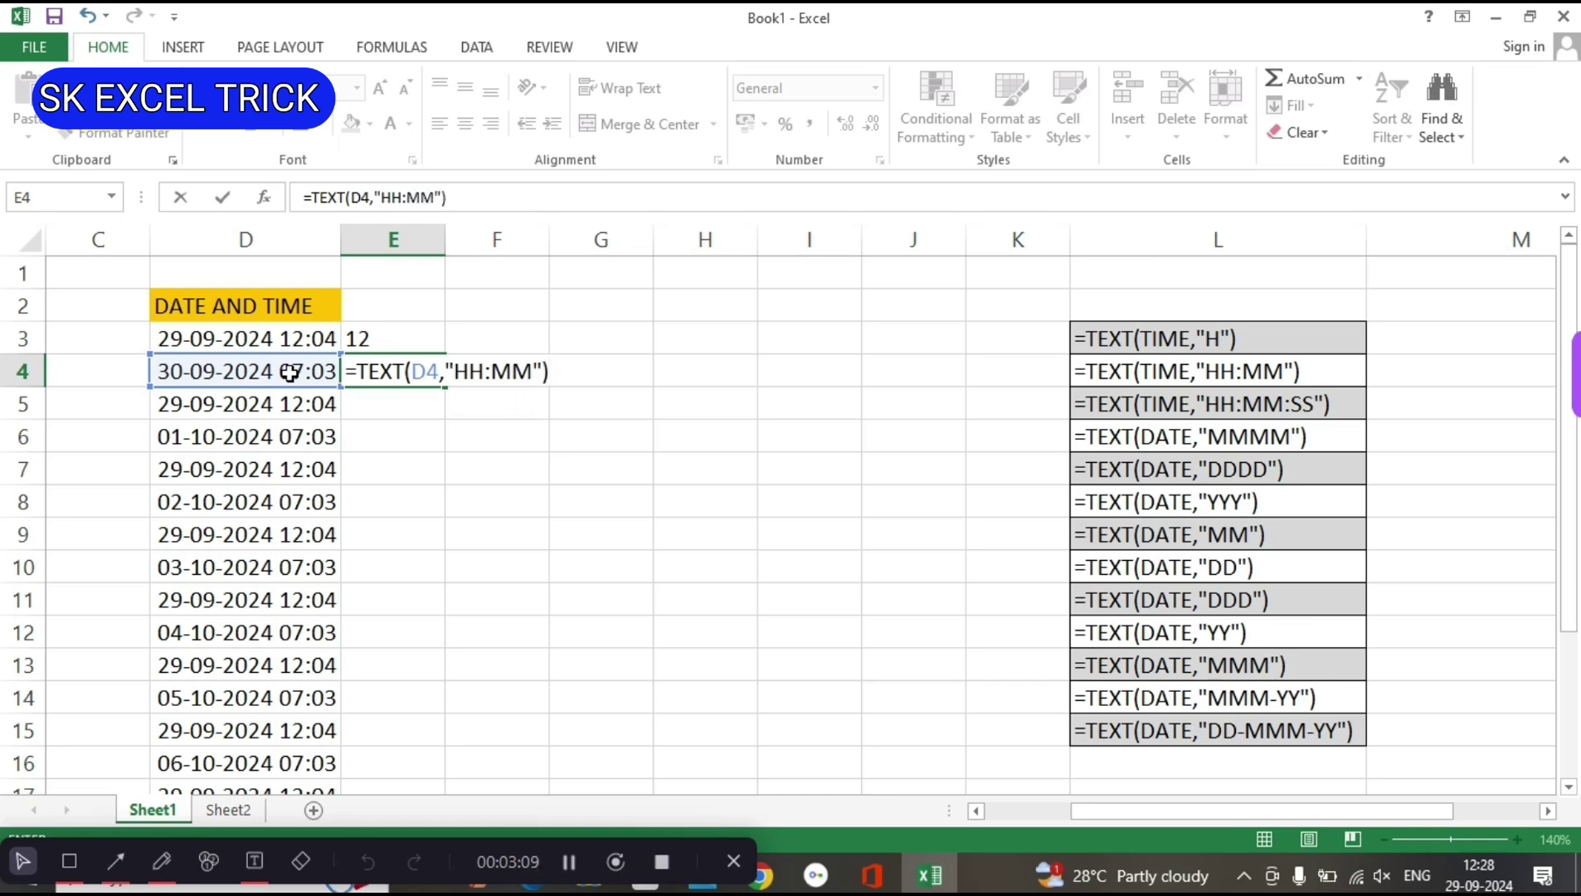
{"action": "key", "text": "Return"}
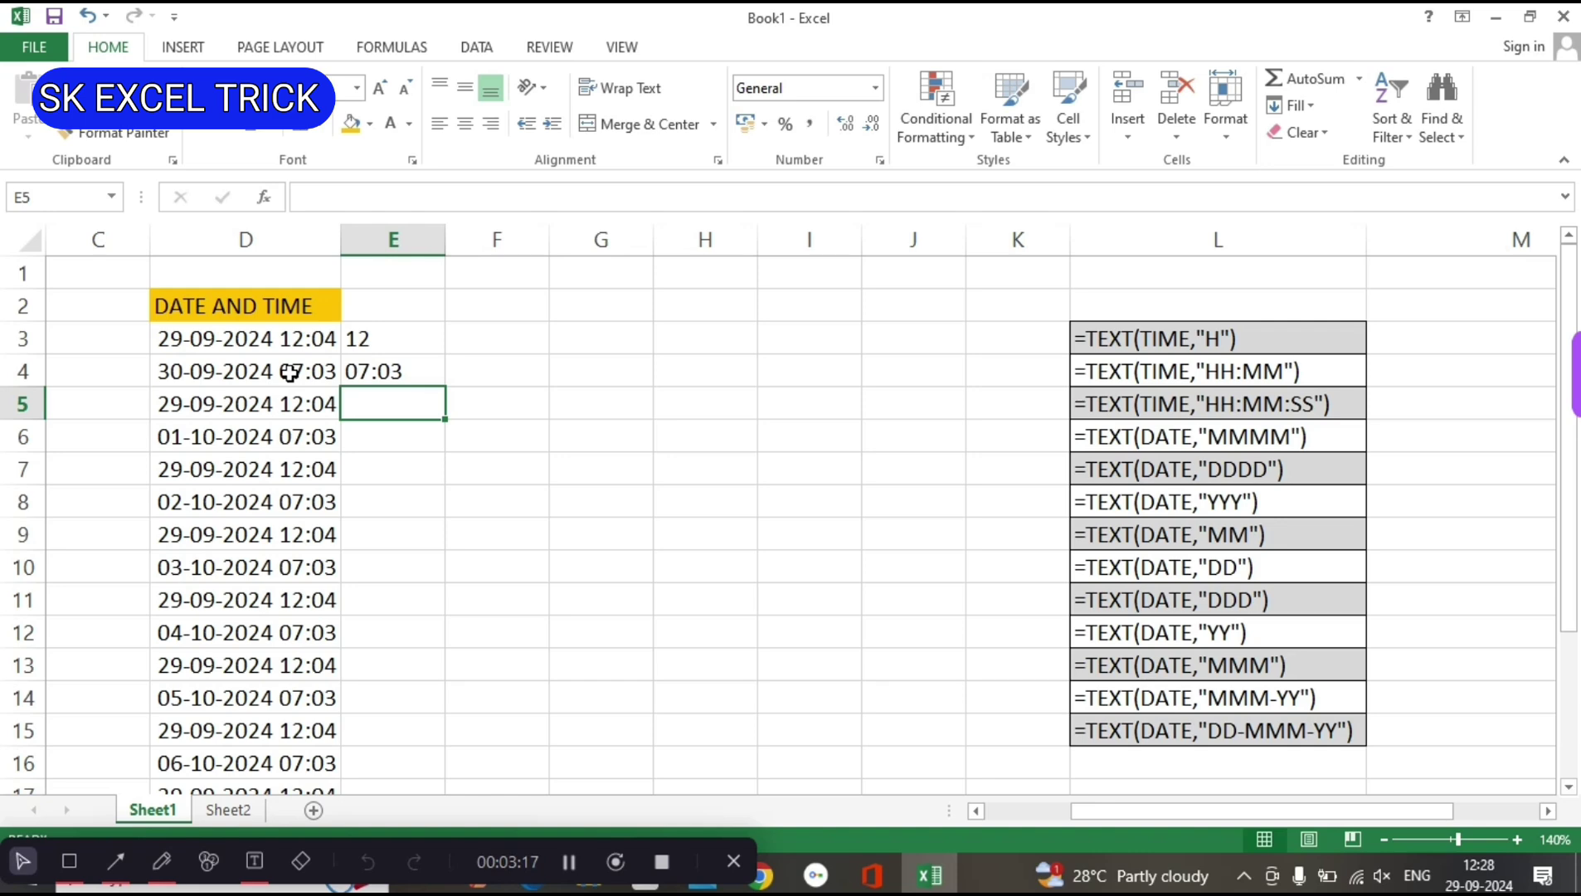
Enter =TEXT(D5,"HH:MM:SS") in E5 so it shows 12:04:38.
{"action": "type", "text": "="}
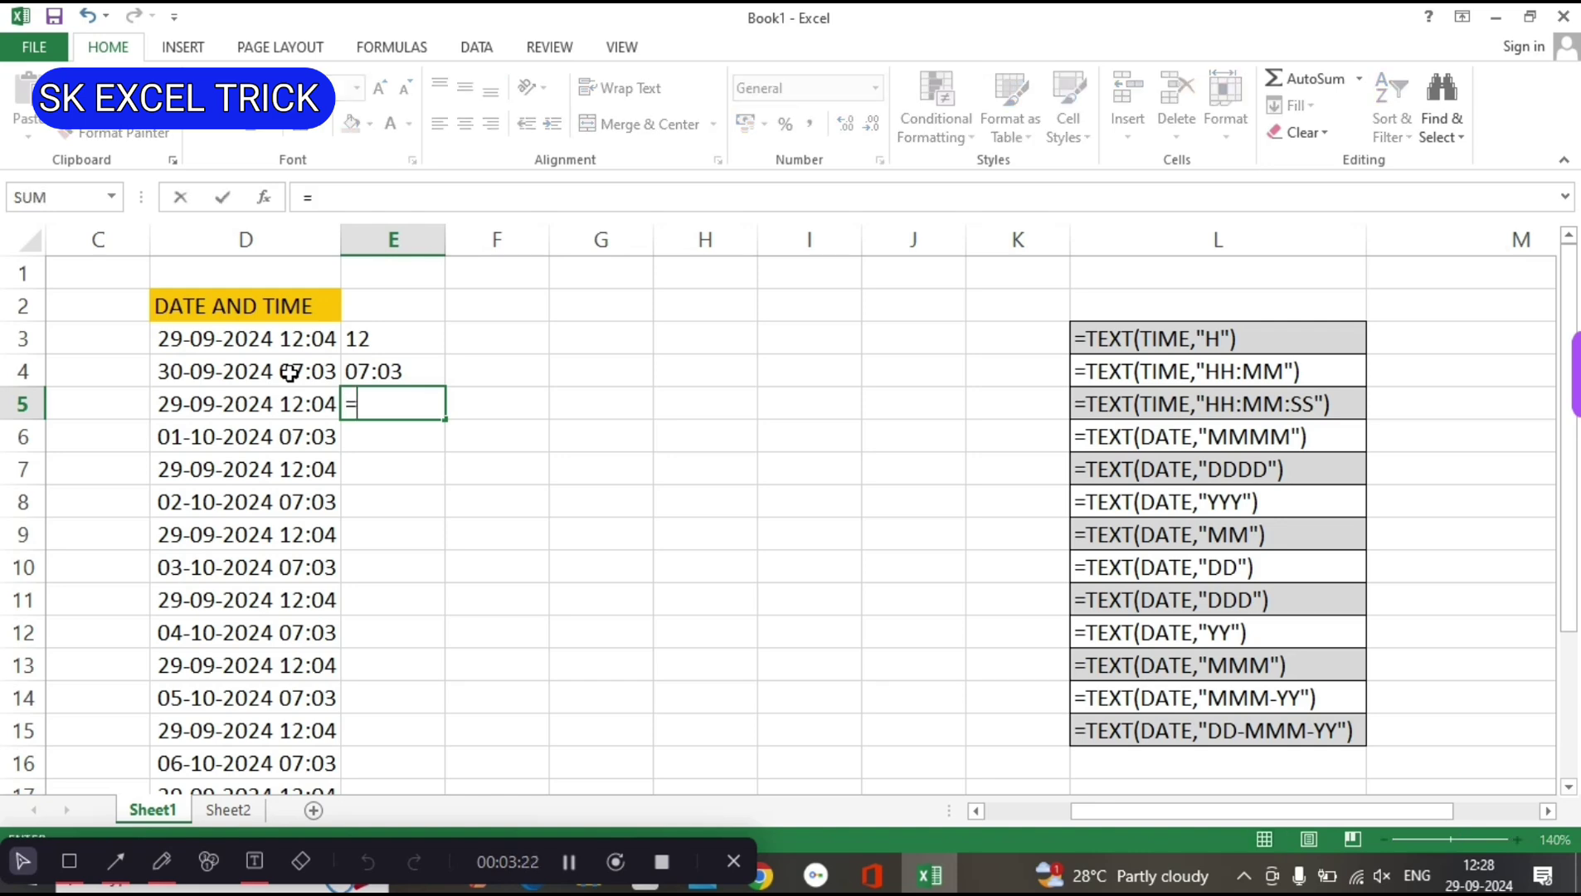
{"action": "type", "text": "T"}
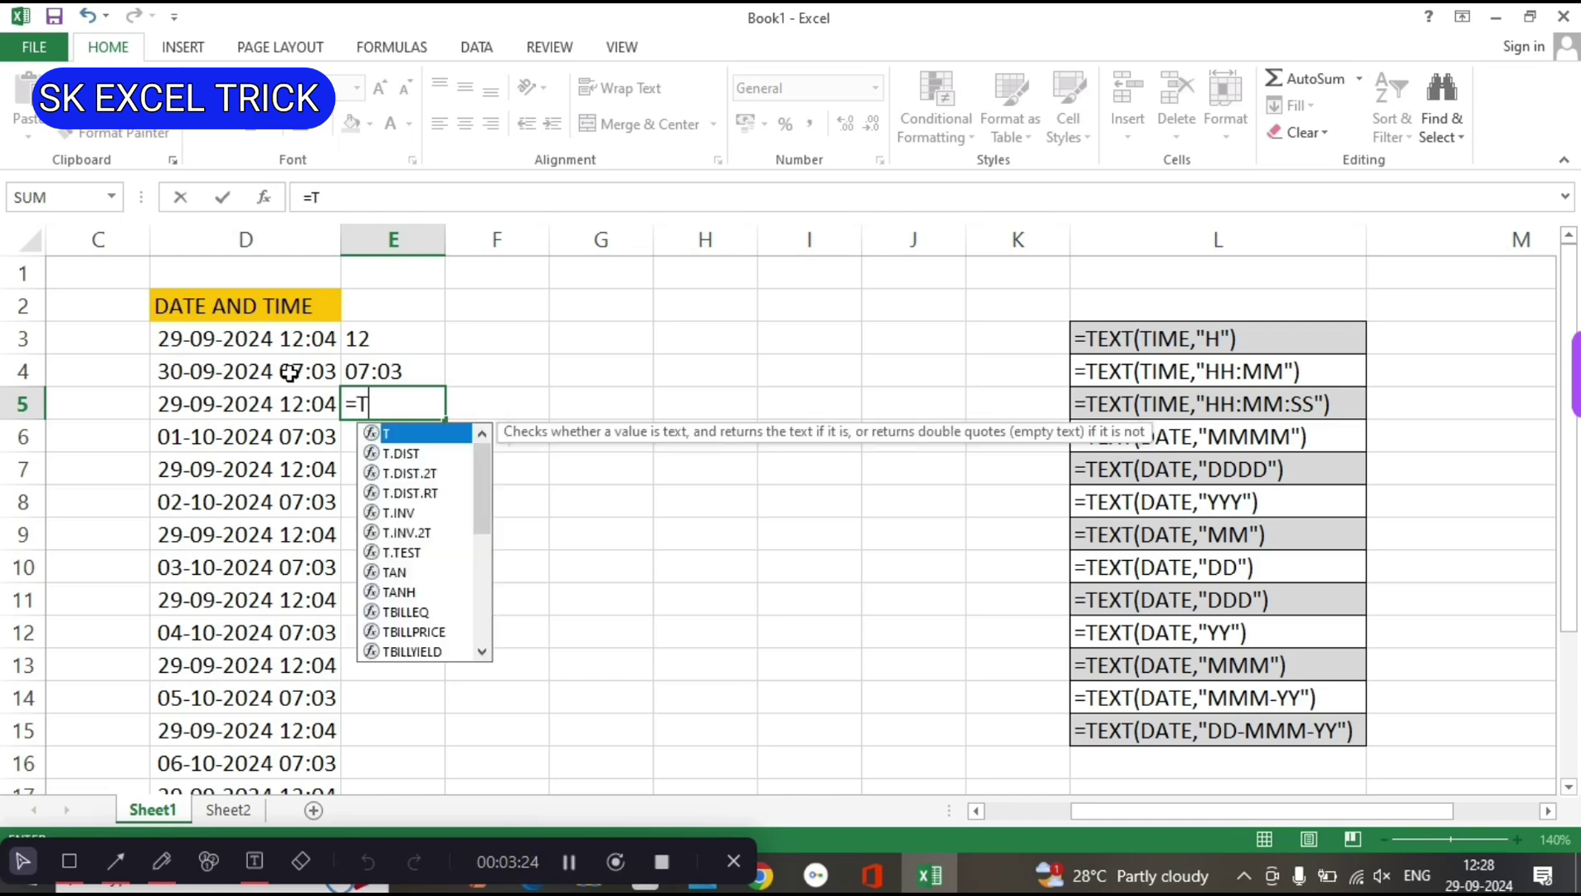
{"action": "type", "text": "EXT("}
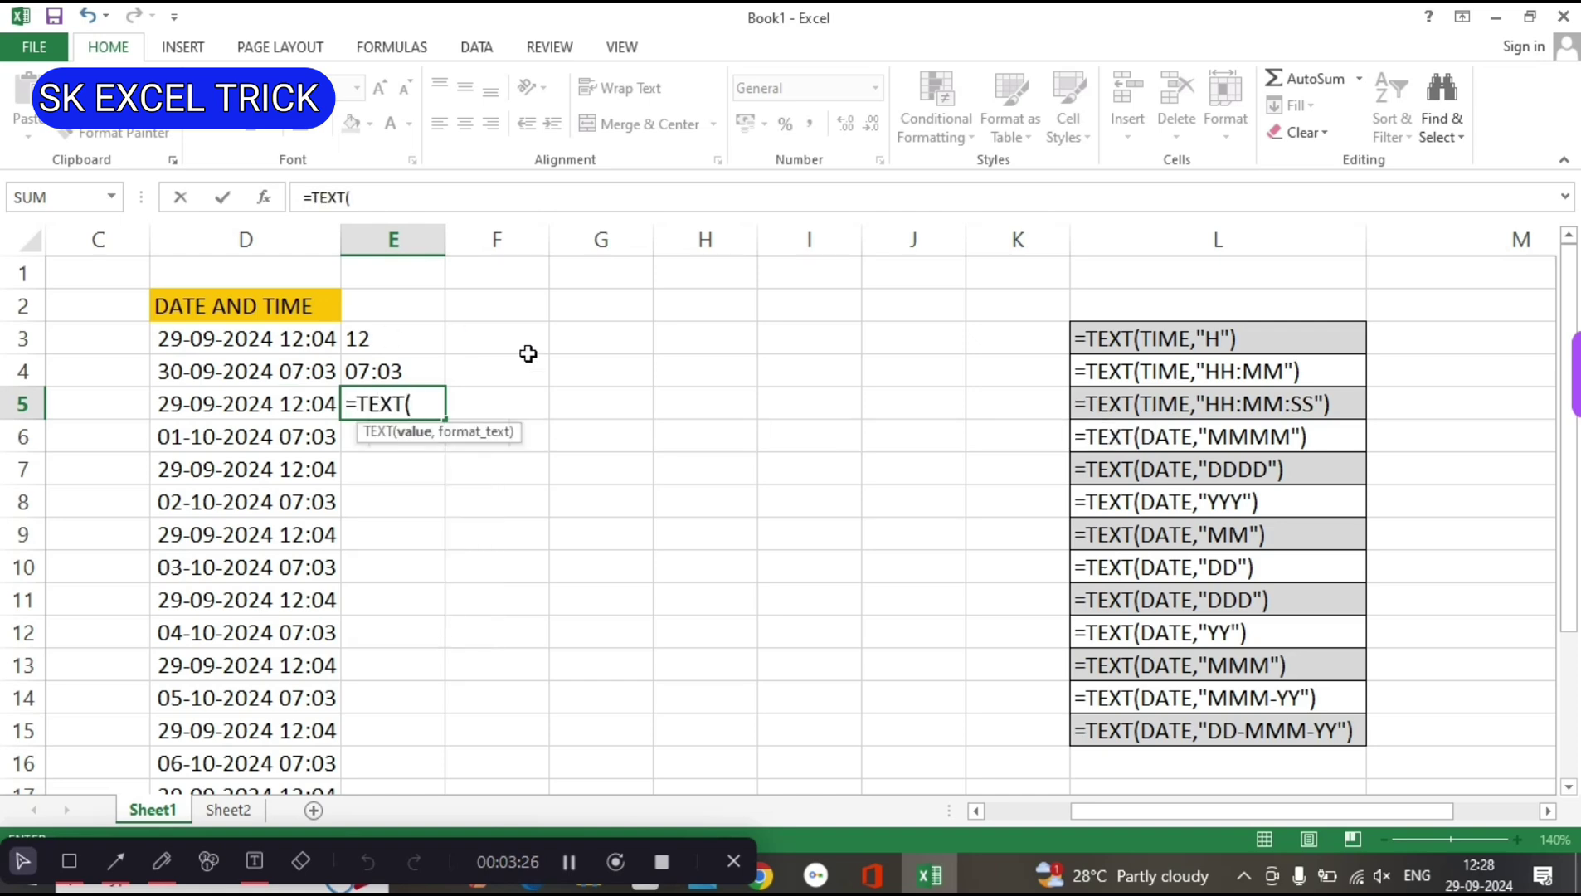
{"action": "left_click", "coordinate": [283, 400]}
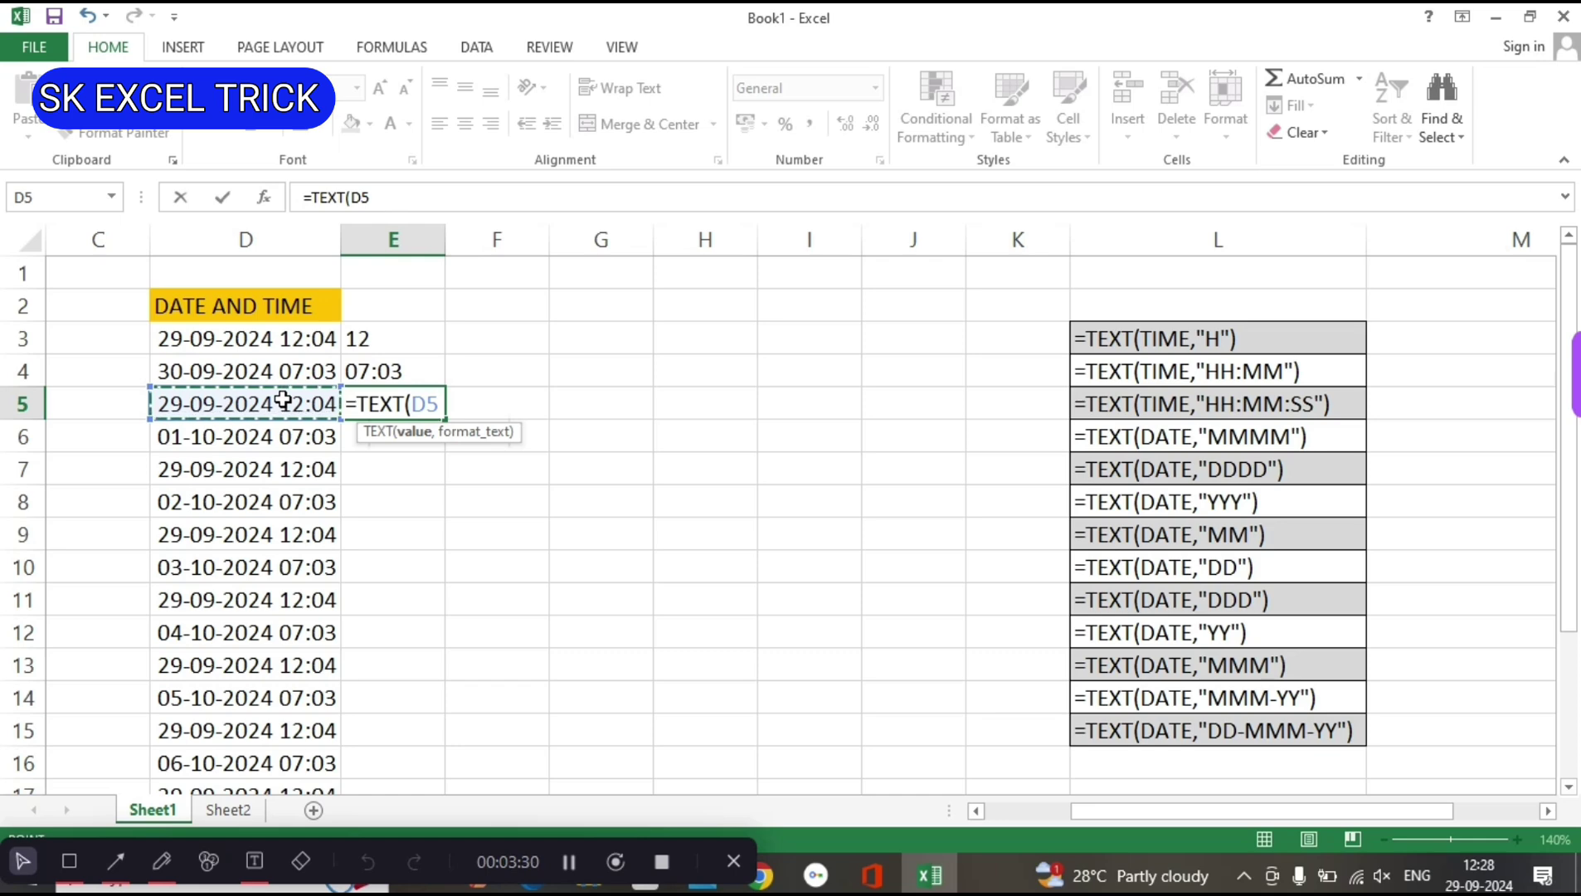
{"action": "type", "text": ","}
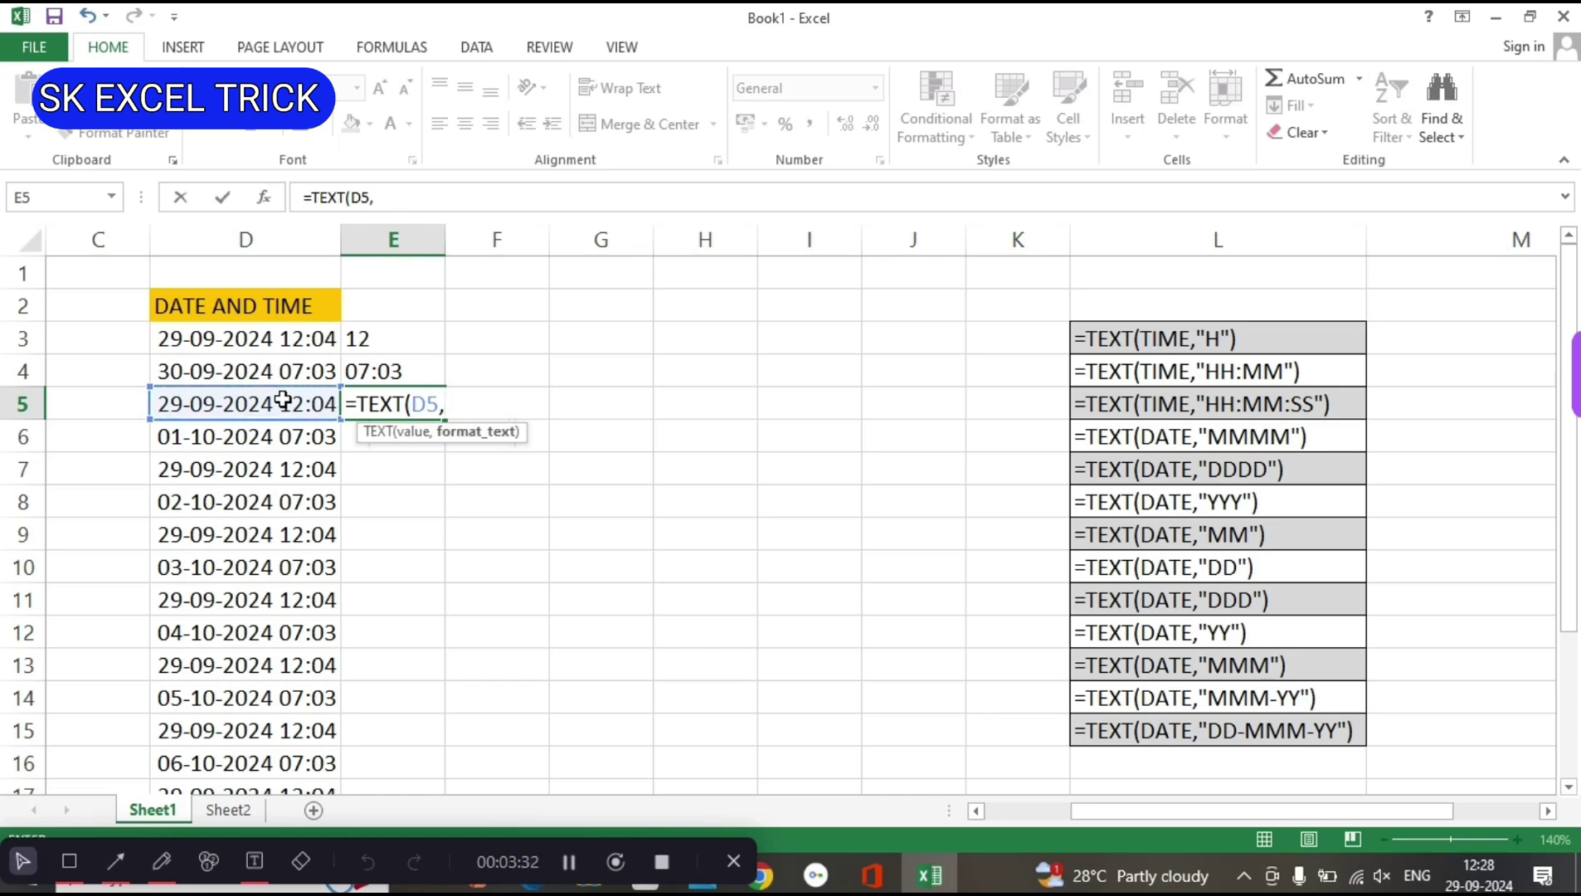
{"action": "type", "text": "\""}
{"action": "type", "text": "HH:"}
{"action": "type", "text": "MM:"}
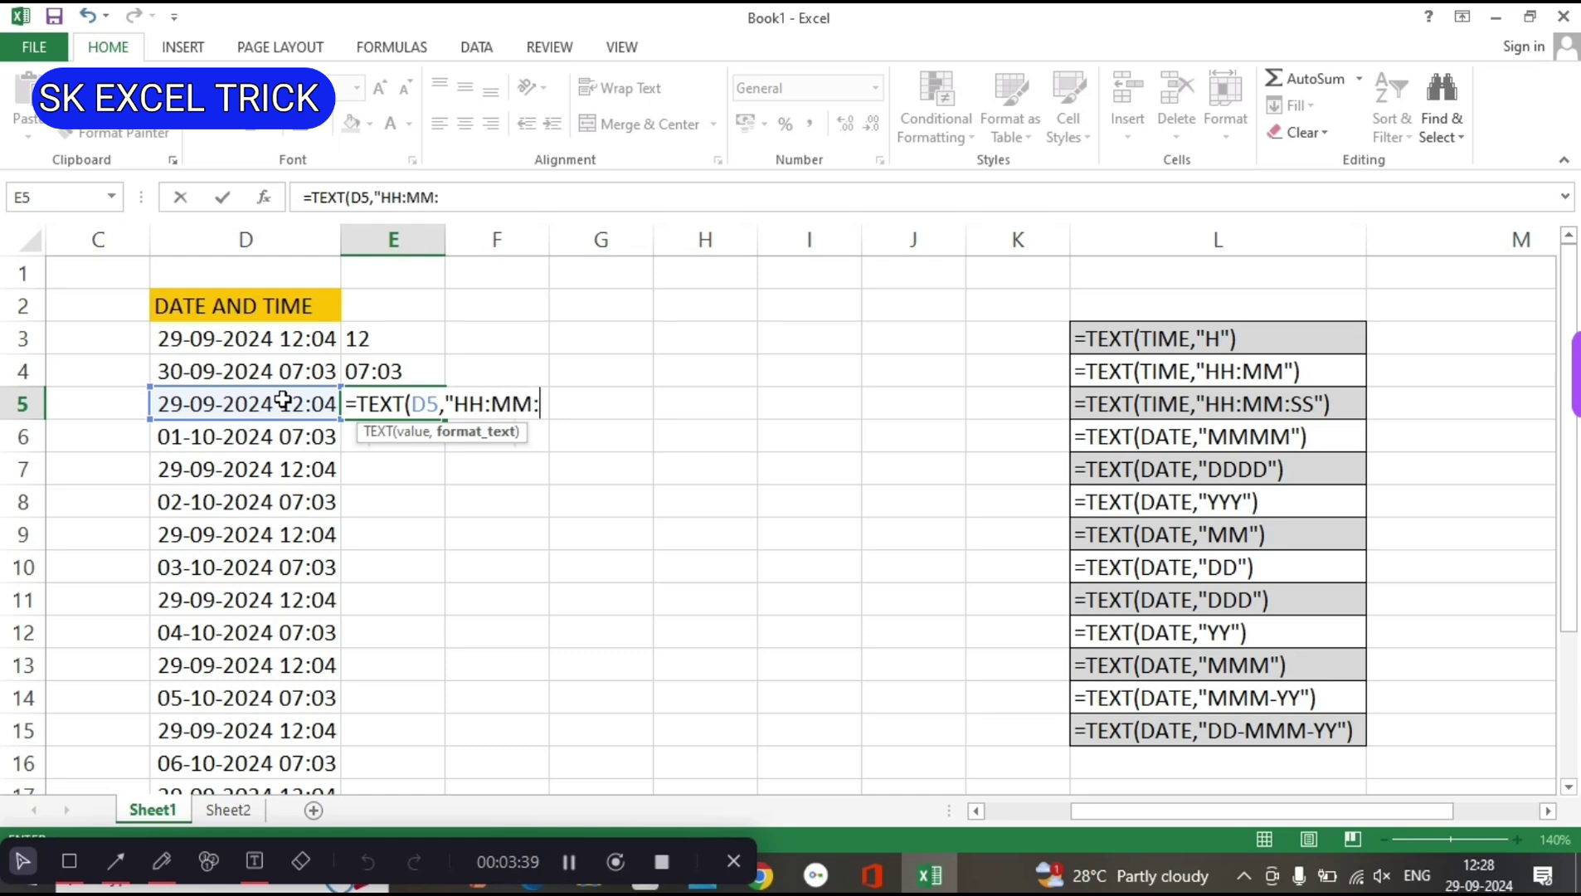
{"action": "type", "text": "SS\""}
{"action": "type", "text": ")"}
{"action": "key", "text": "Return"}
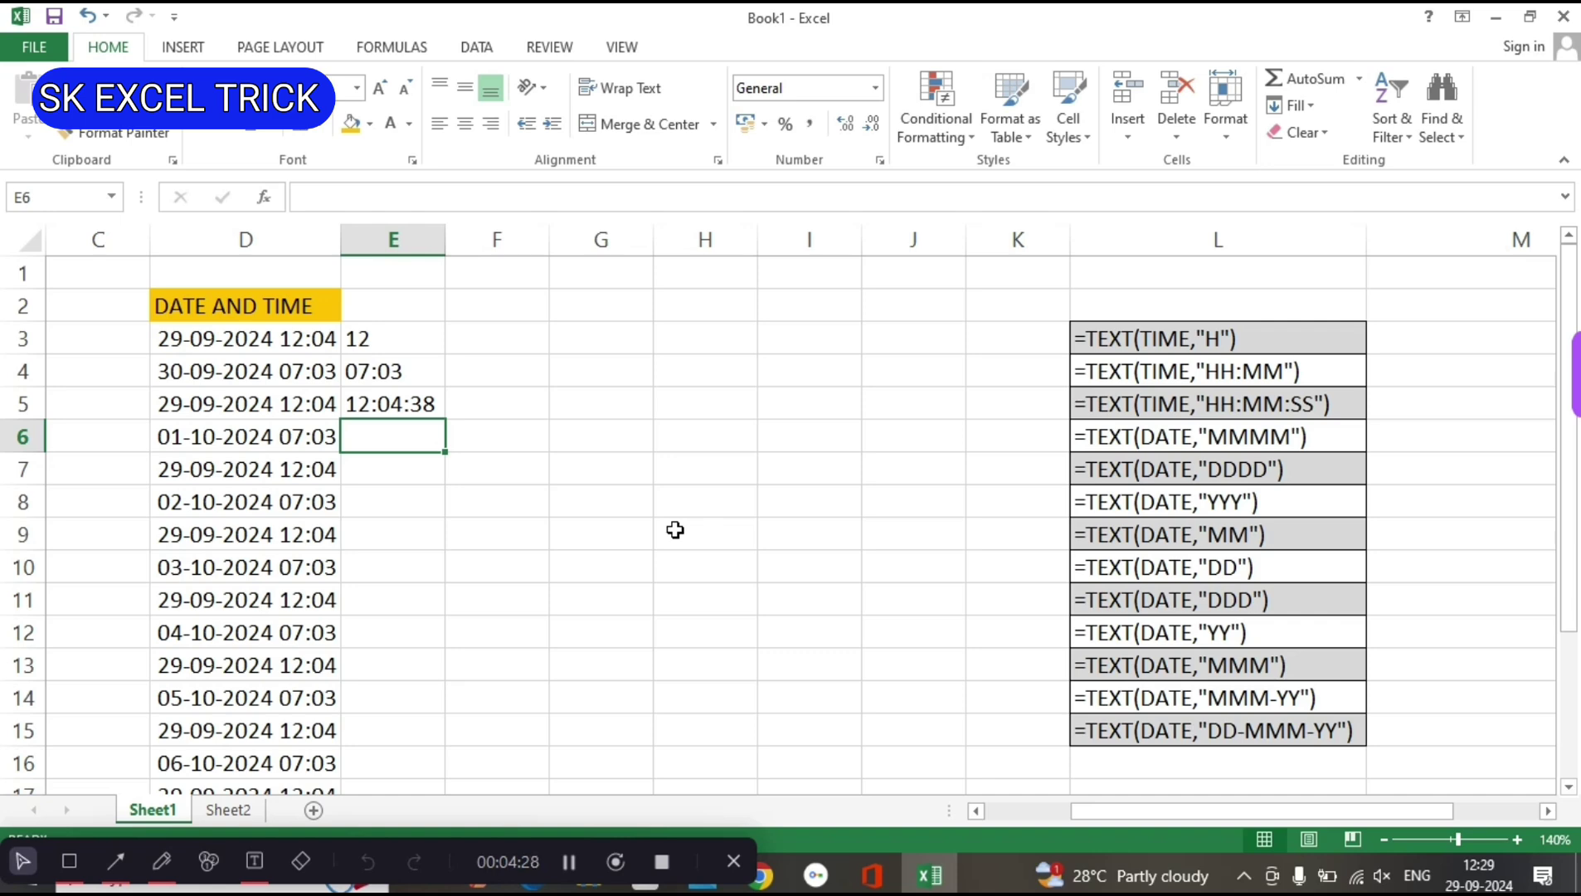
Enter =TEXT(D6,"MMMM") in E6 so it shows the month name October.
{"action": "type", "text": "="}
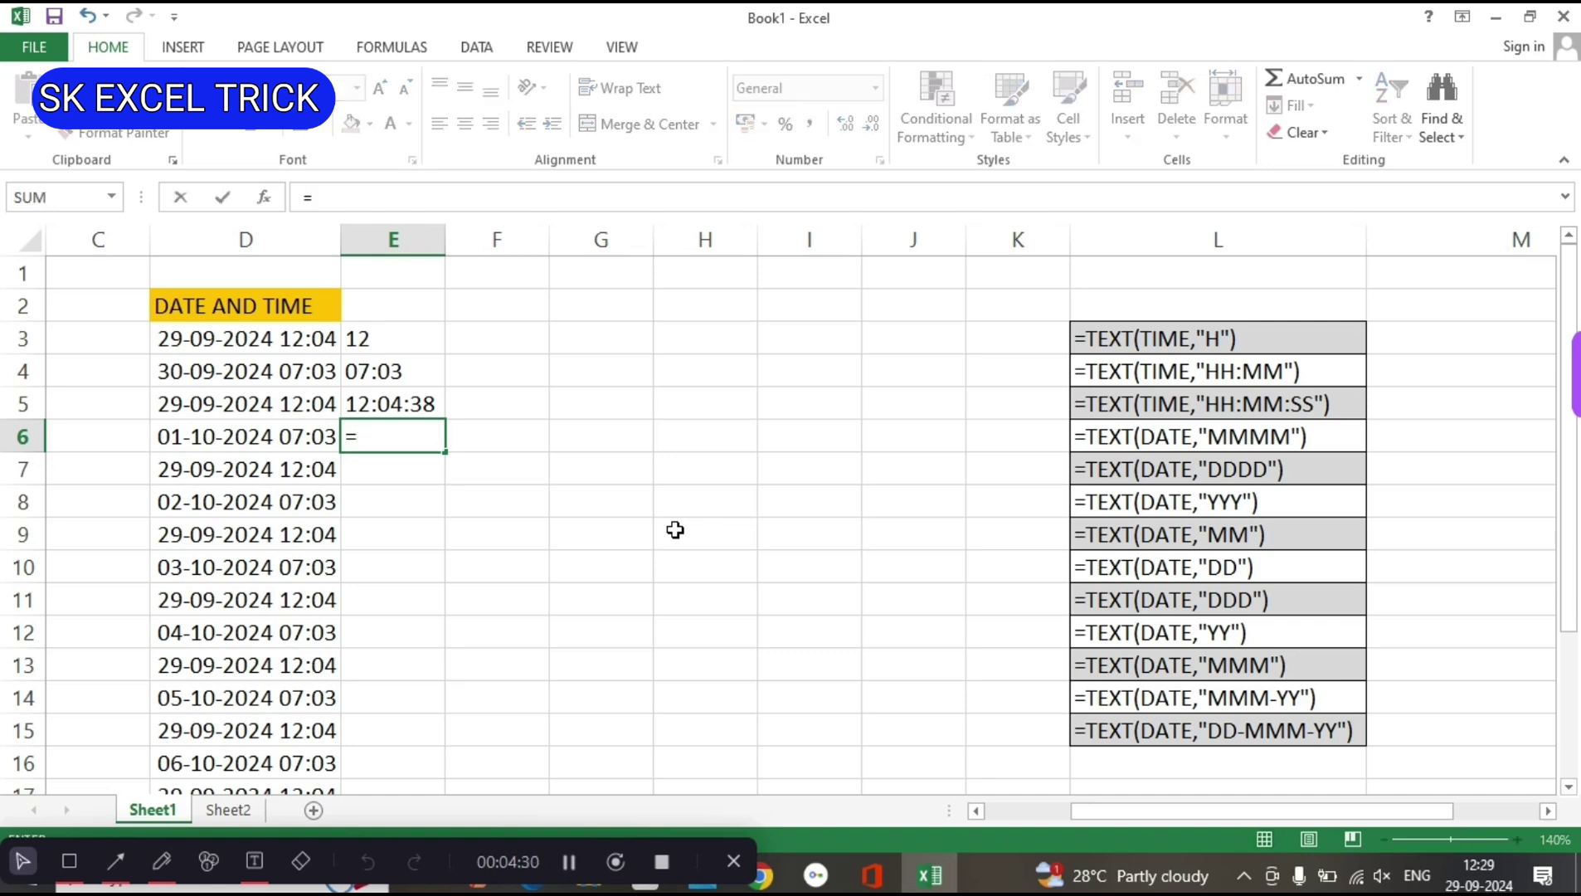
{"action": "type", "text": "TEX"}
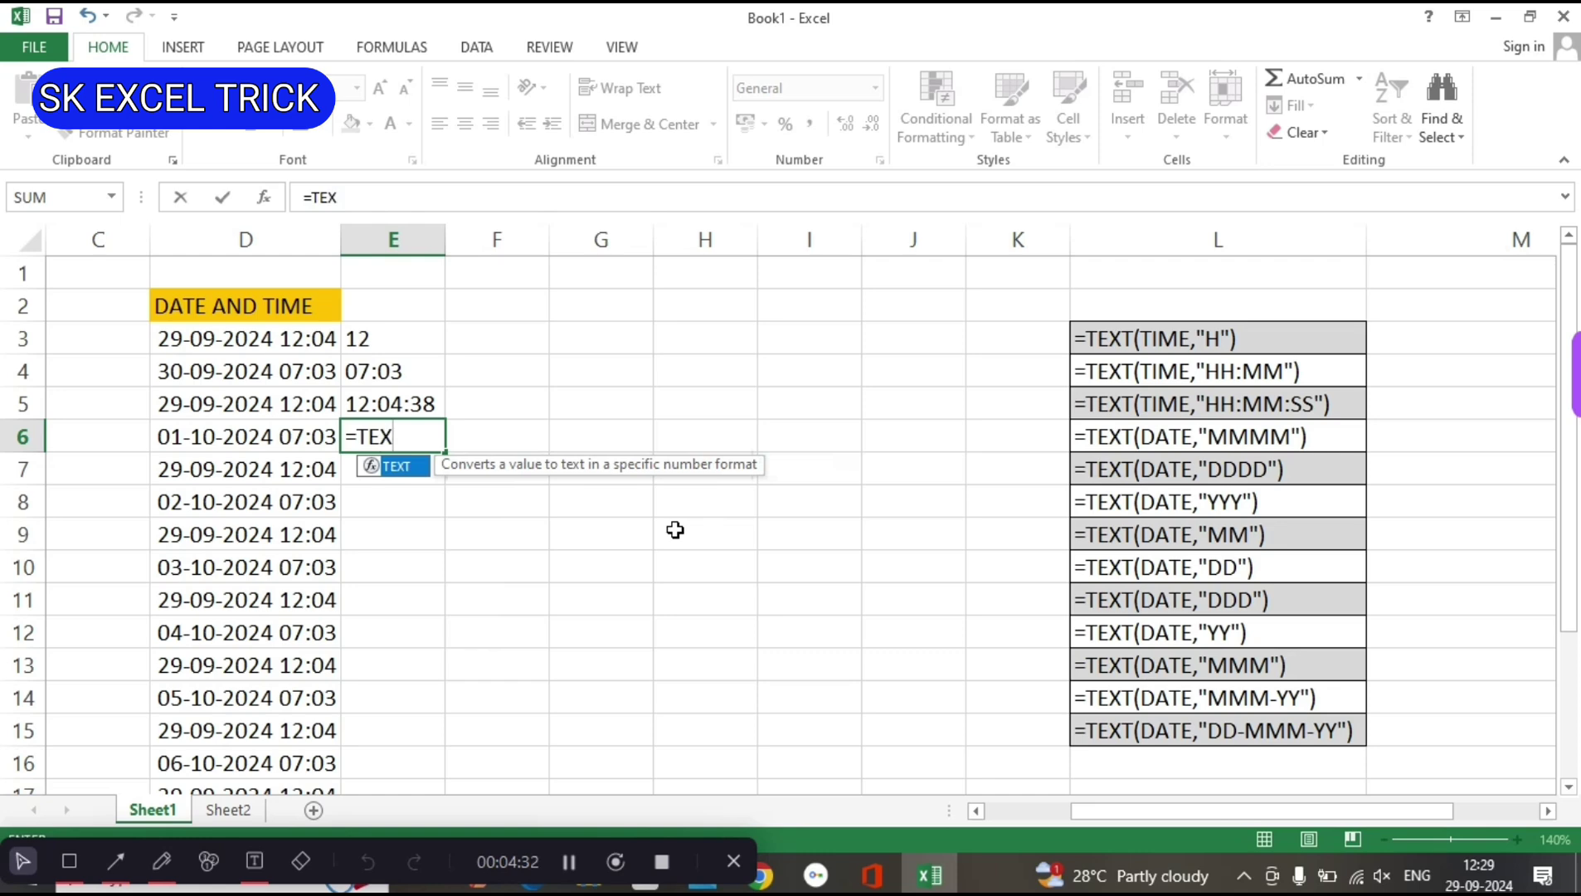
{"action": "key", "text": "Tab"}
{"action": "key", "text": "Left"}
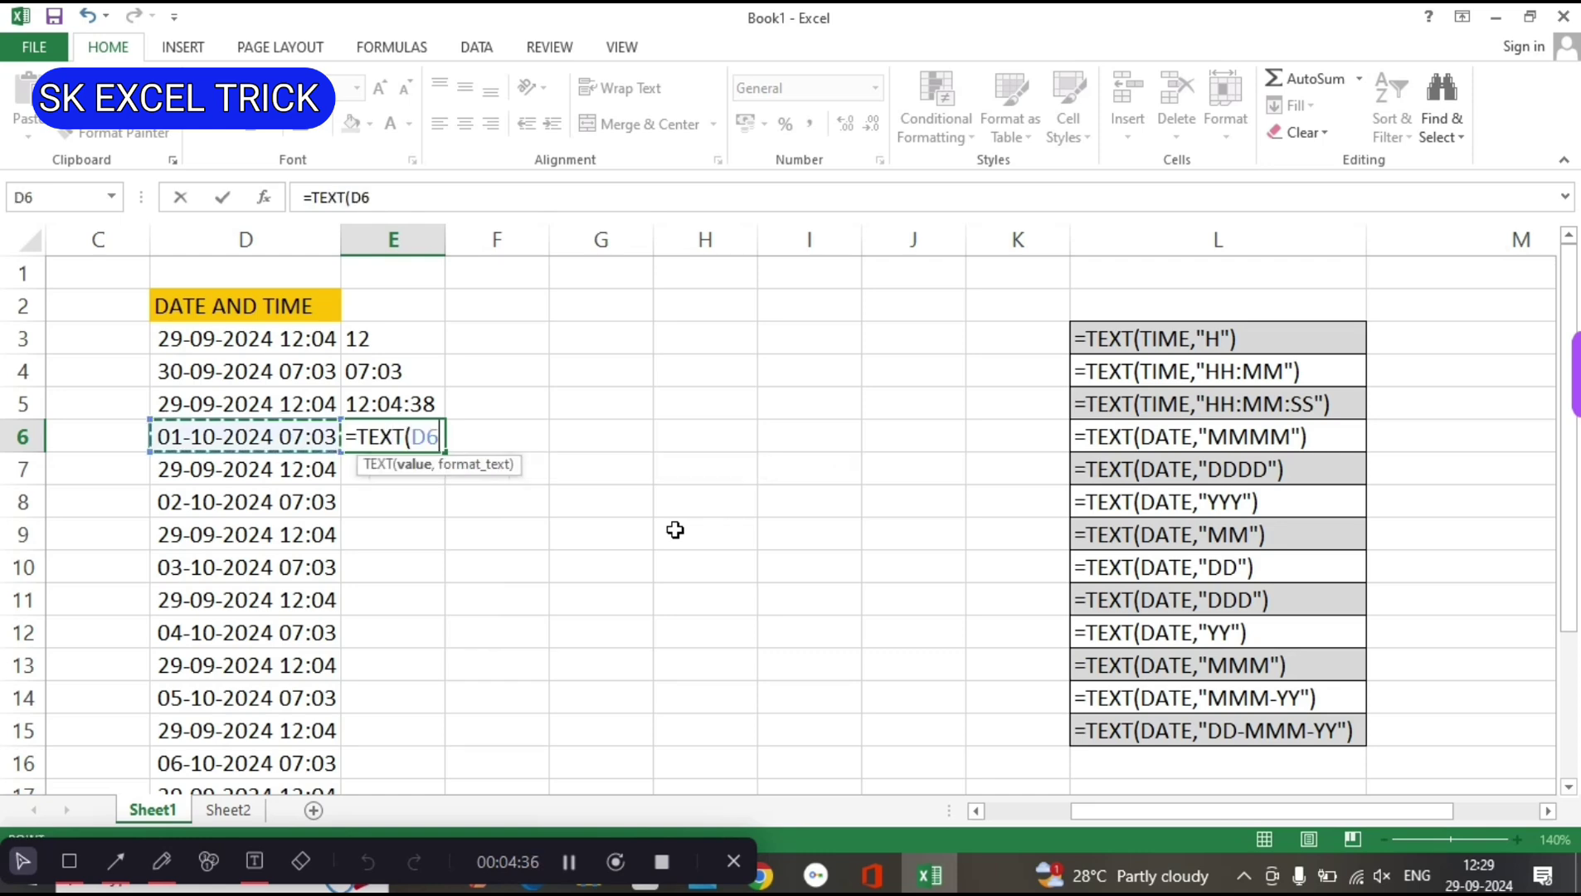
{"action": "type", "text": ","}
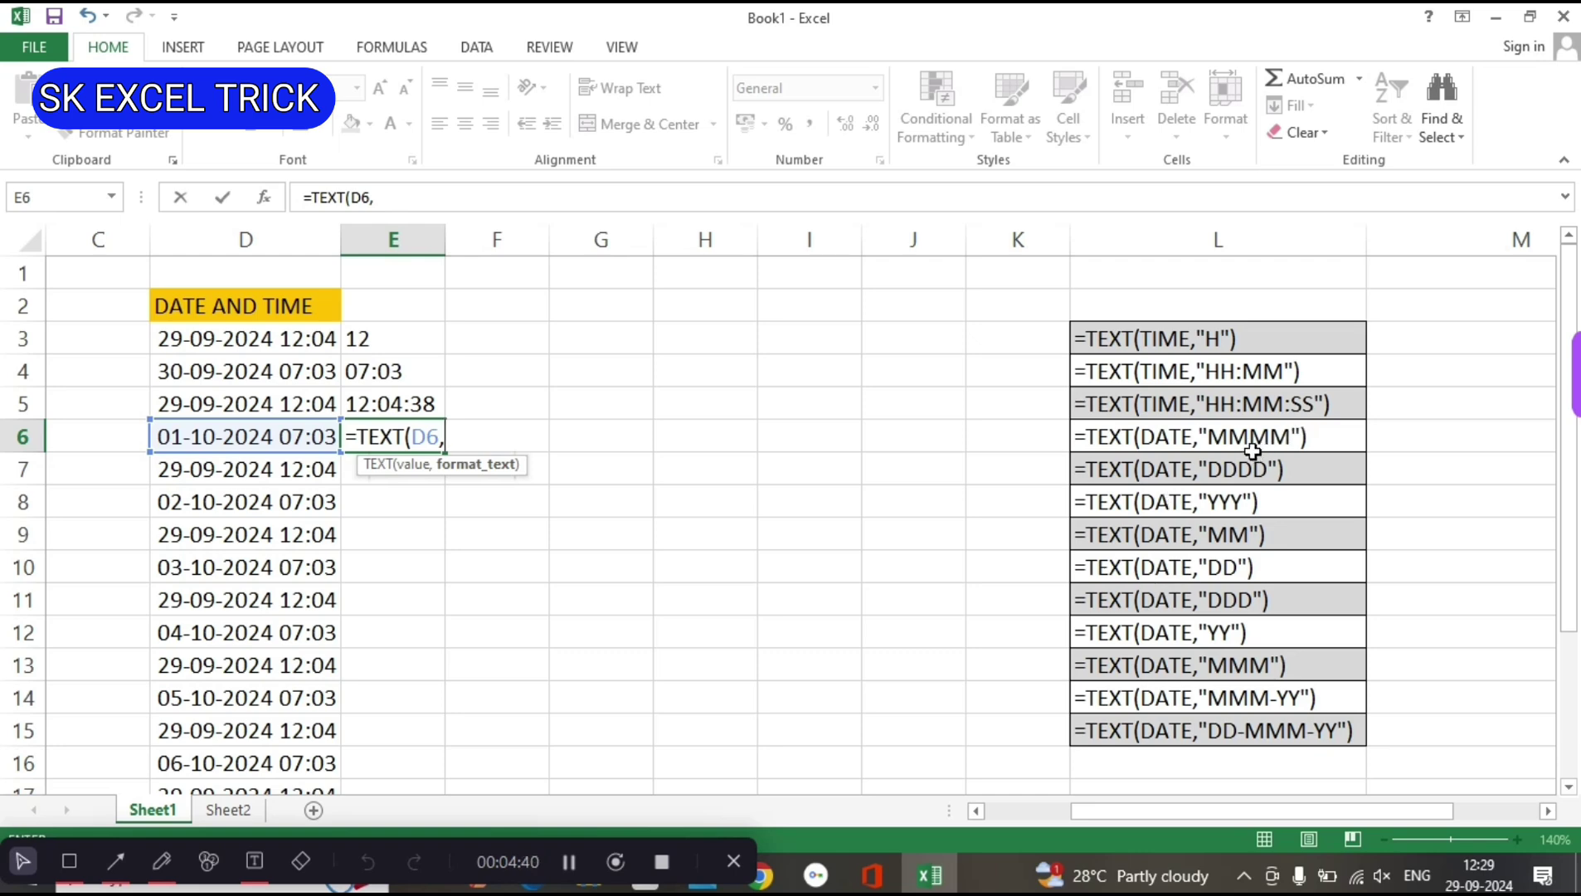
{"action": "type", "text": "\""}
{"action": "type", "text": "MMM"}
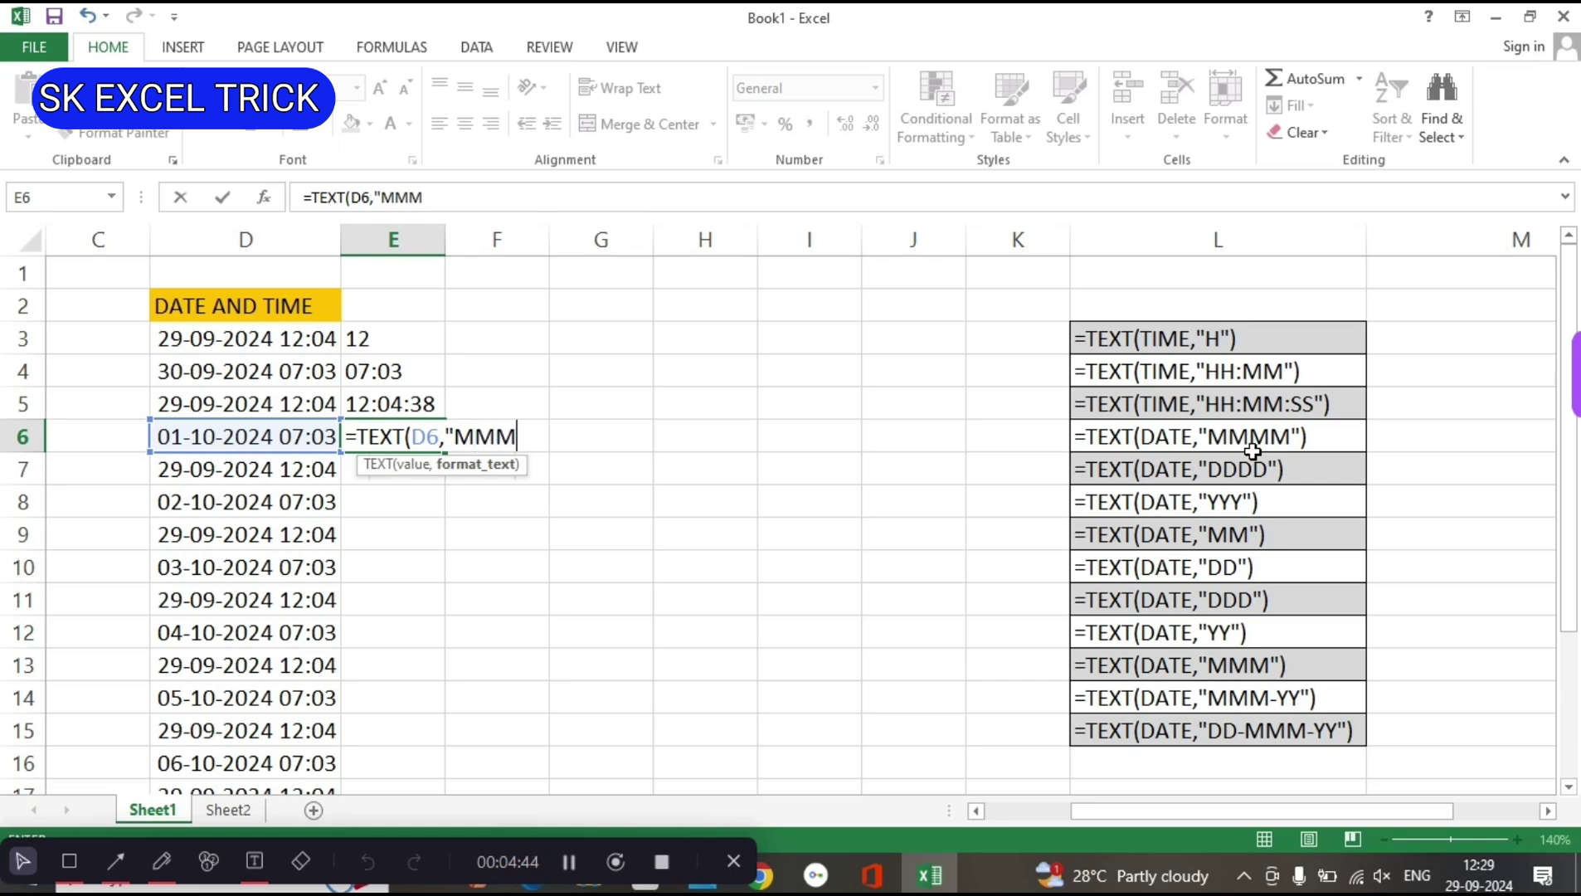
{"action": "type", "text": "M\""}
{"action": "type", "text": ")"}
{"action": "key", "text": "Return"}
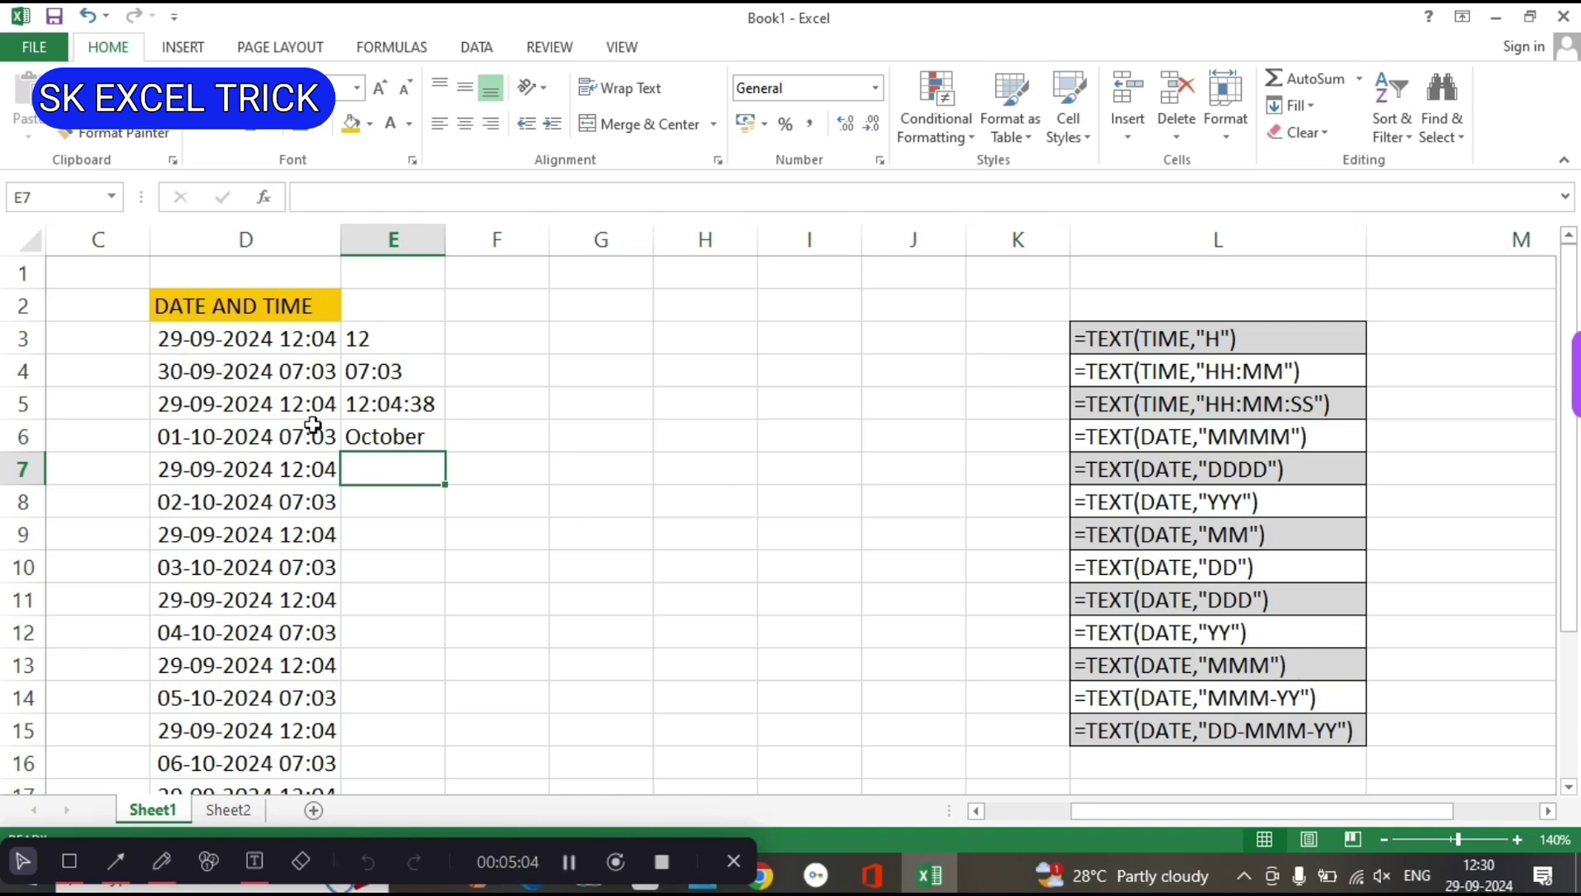
{"action": "left_click", "coordinate": [221, 434]}
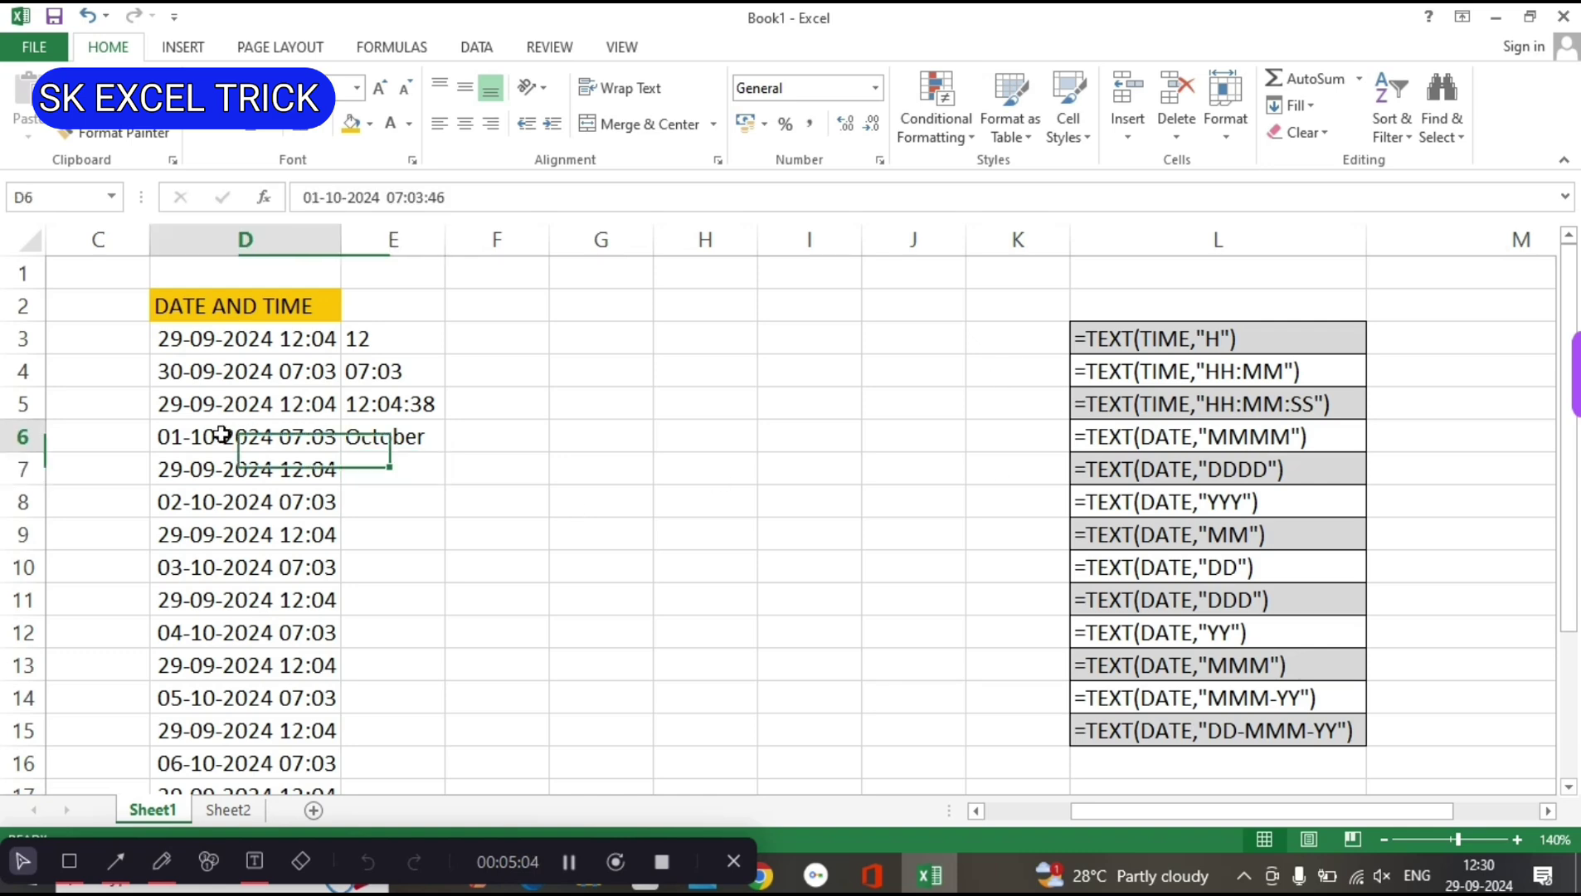
Change D6's month from 10 to 09 so E6 shows September.
{"action": "left_click", "coordinate": [343, 197]}
{"action": "key", "text": "BackSpace"}
{"action": "key", "text": "BackSpace"}
{"action": "type", "text": "09"}
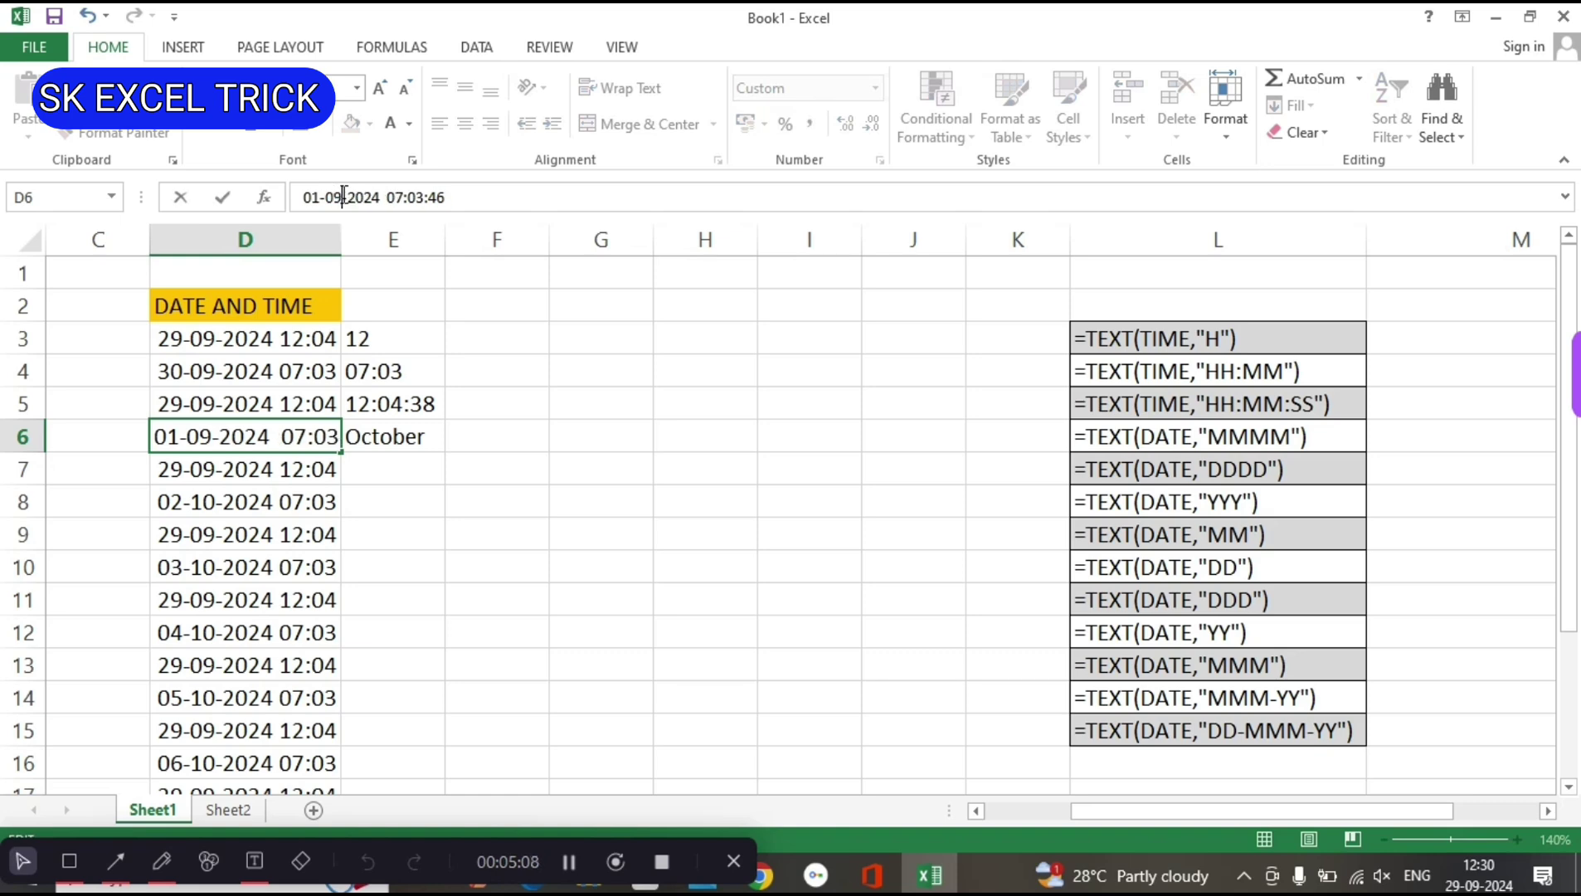
{"action": "key", "text": "Return"}
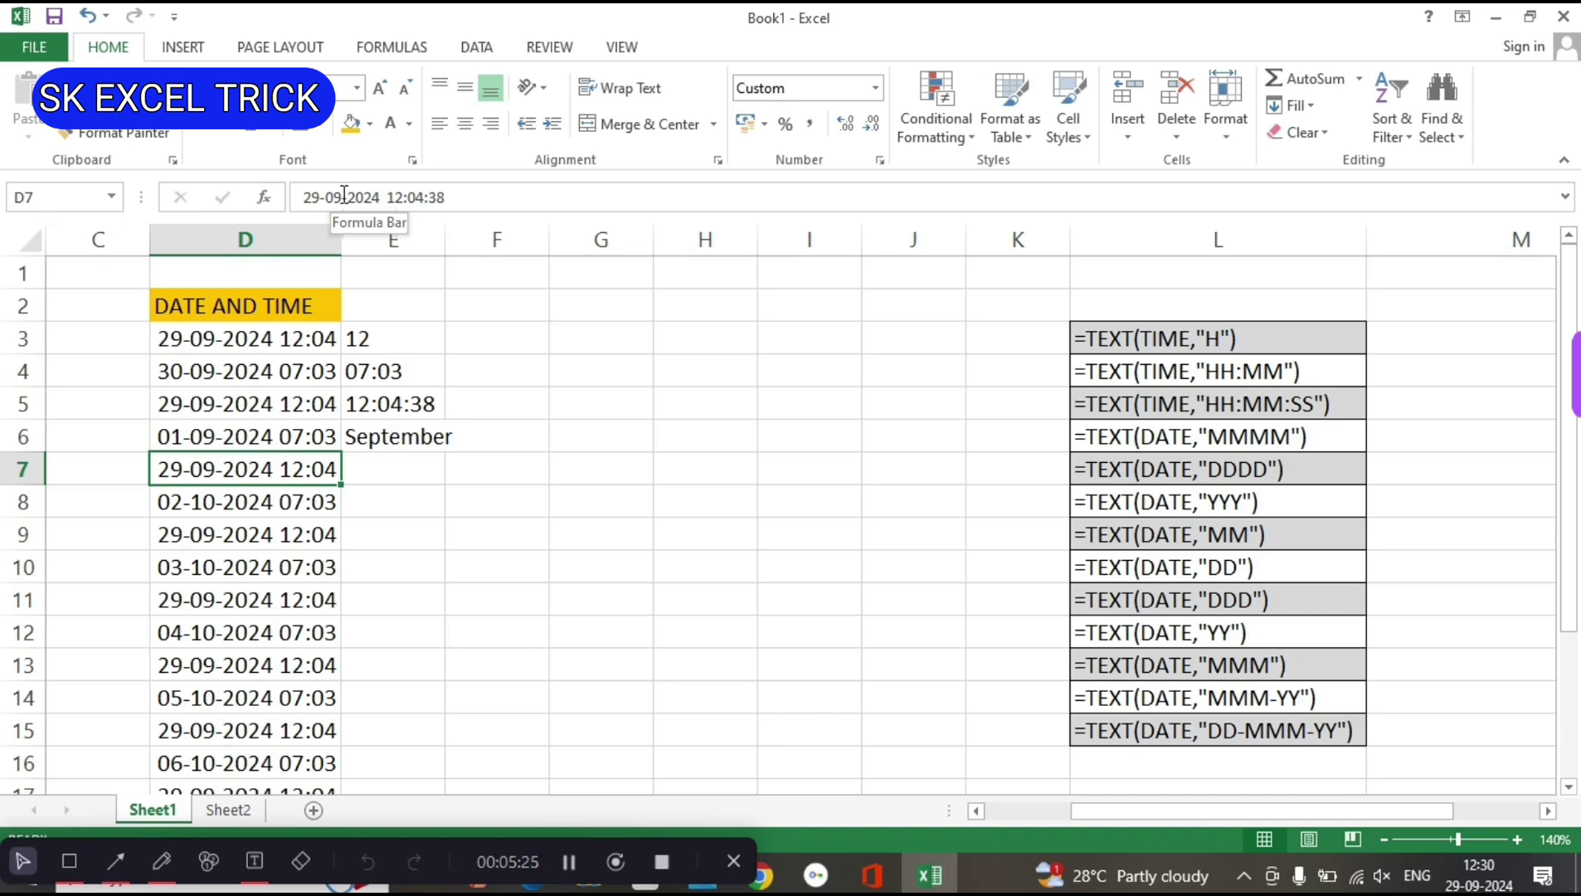
{"action": "key", "text": "Right"}
{"action": "key", "text": "F2"}
Enter =TEXT(D7,"DDDD") in E7 so it shows the weekday Sunday.
{"action": "type", "text": "="}
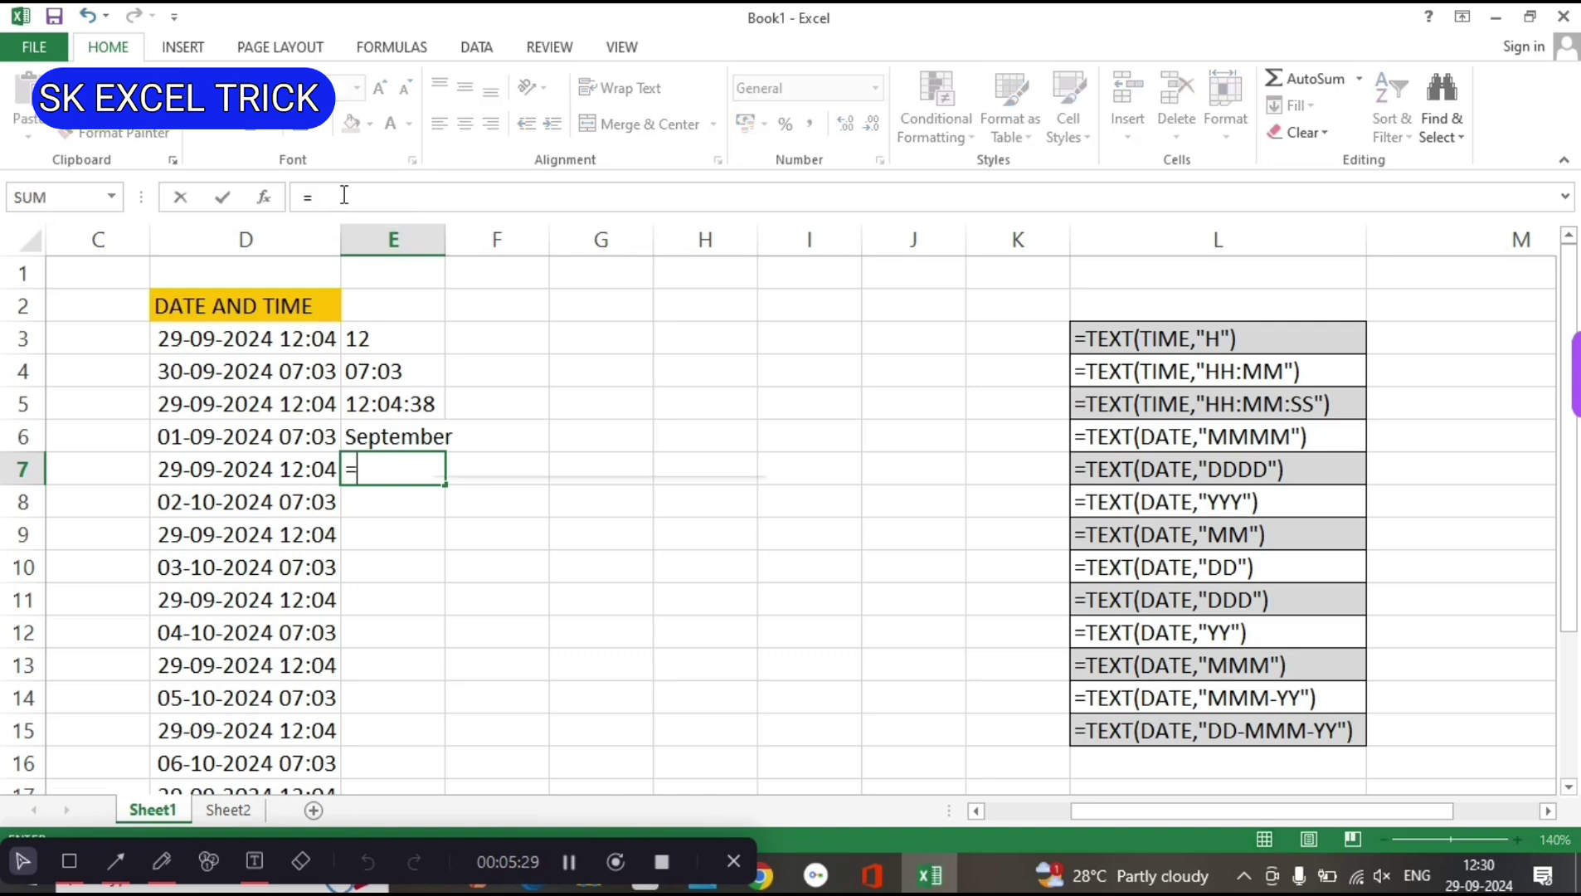
{"action": "type", "text": "TEXT("}
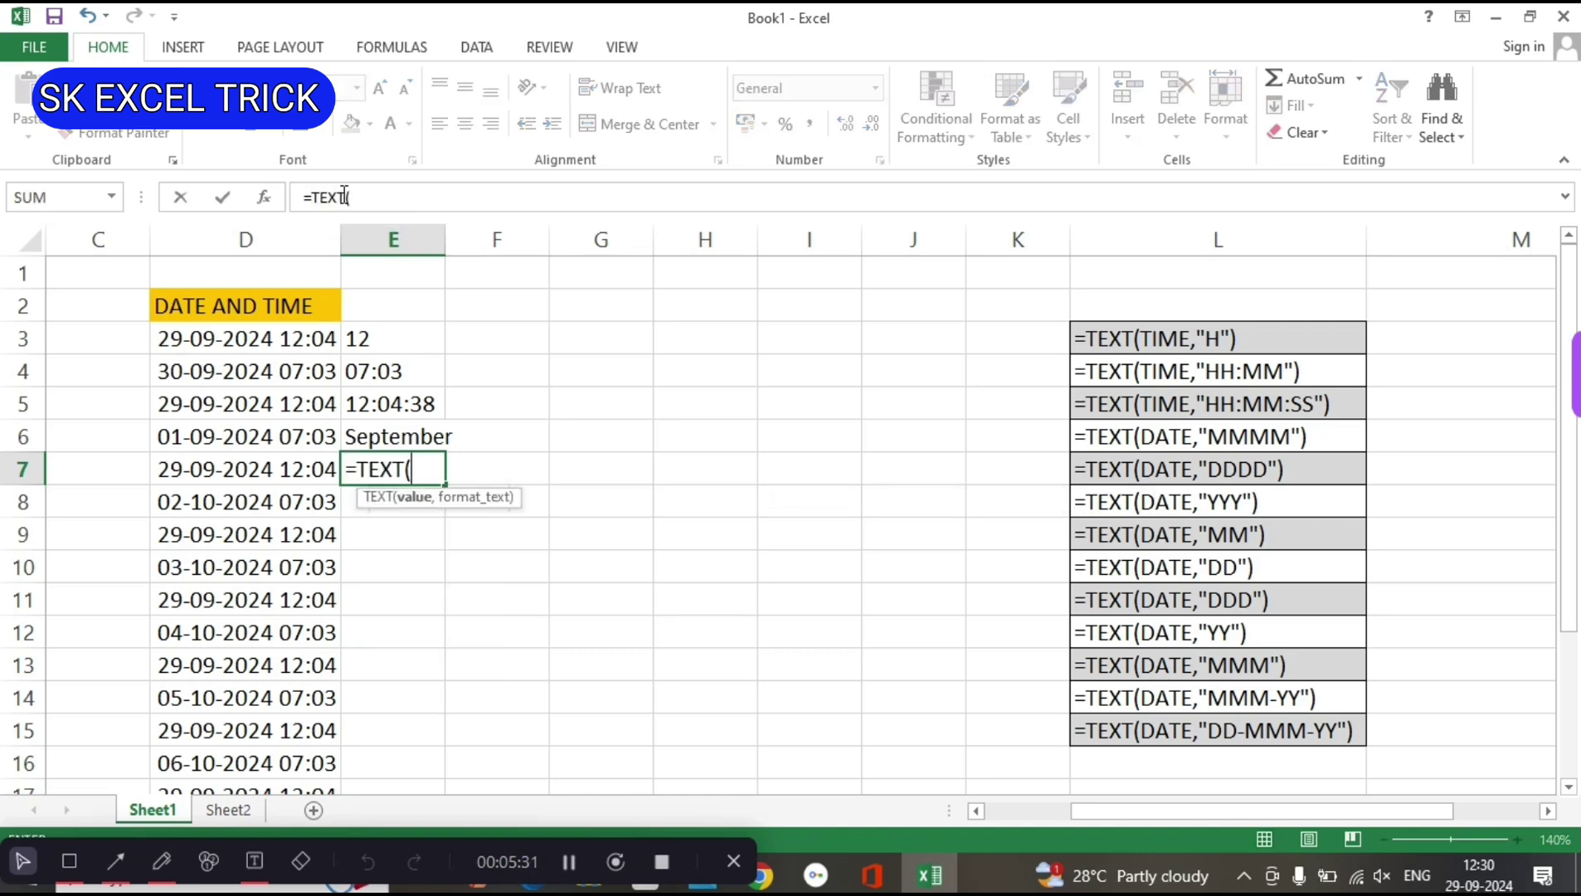
{"action": "key", "text": "Left"}
{"action": "type", "text": ","}
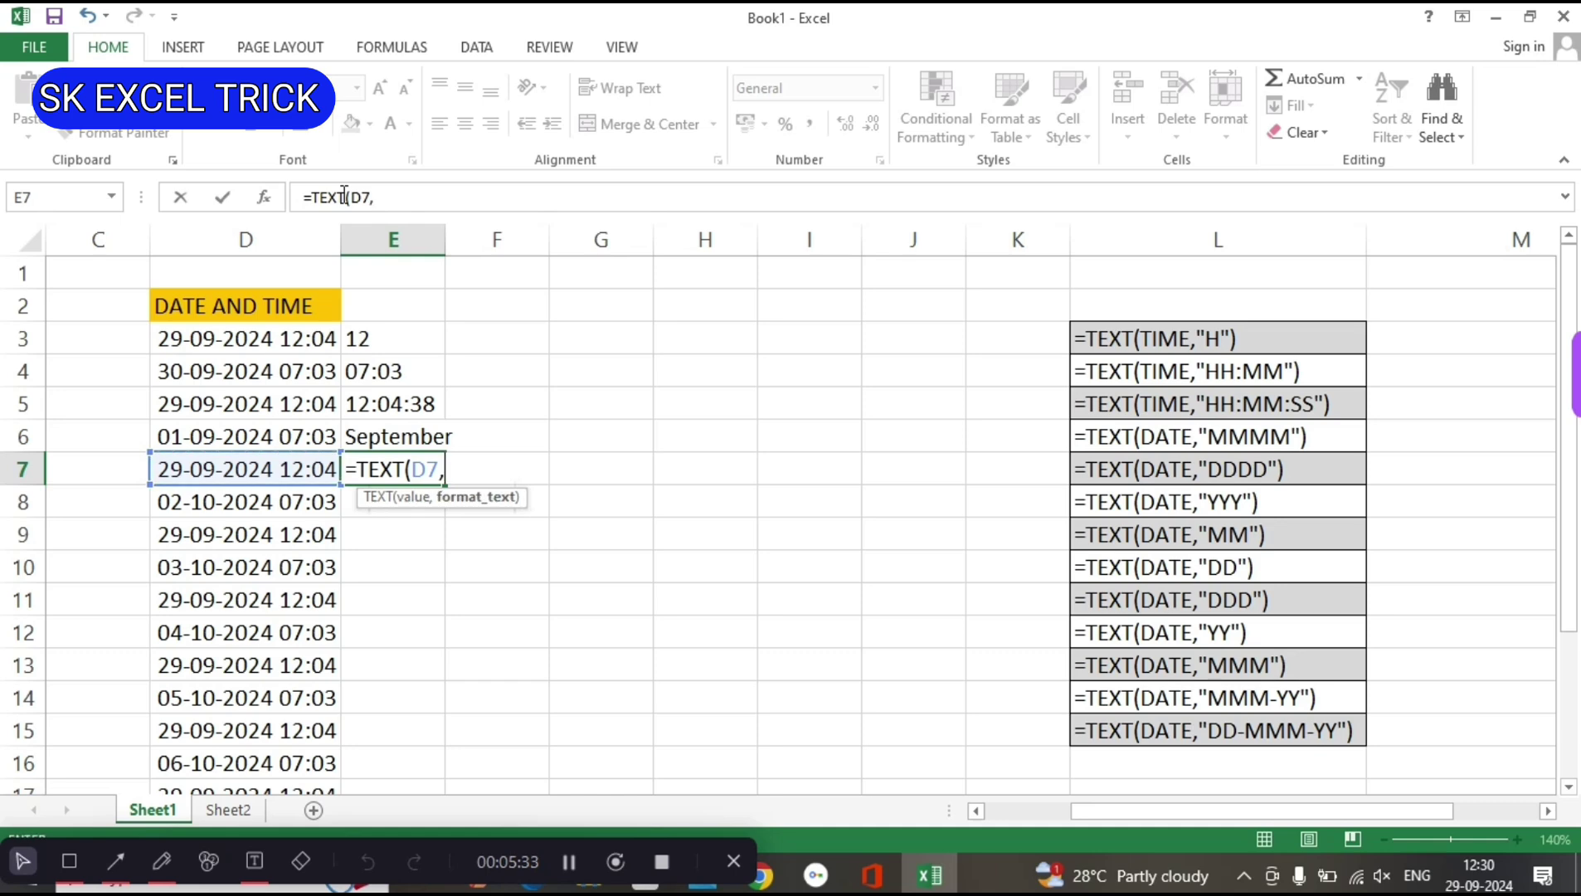
{"action": "type", "text": "\""}
{"action": "type", "text": "DDDD"}
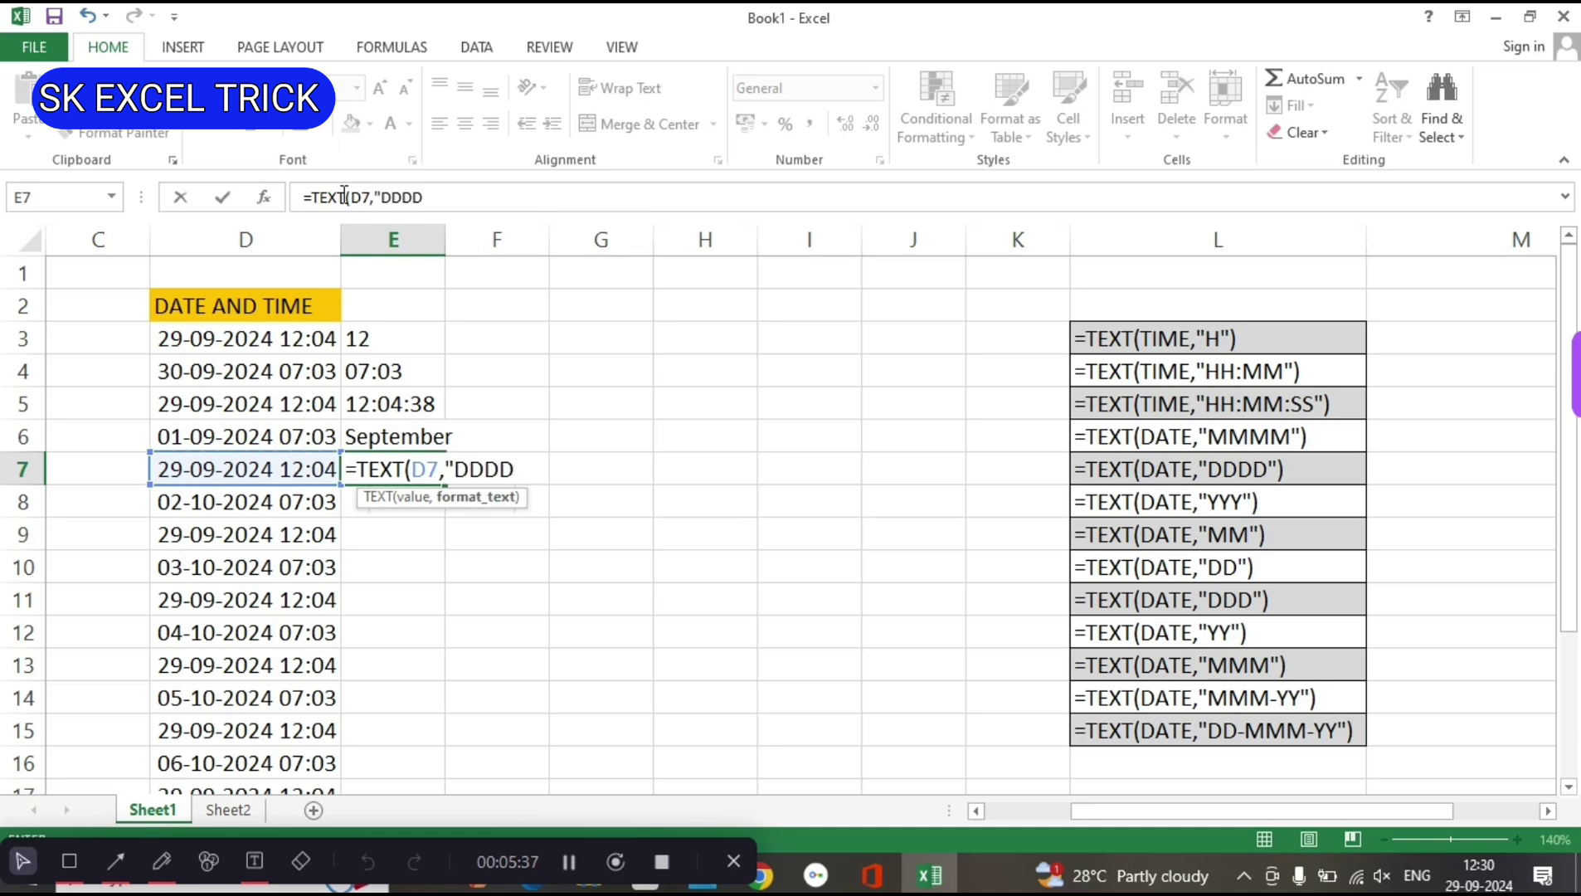
{"action": "type", "text": "\")"}
{"action": "key", "text": "Return"}
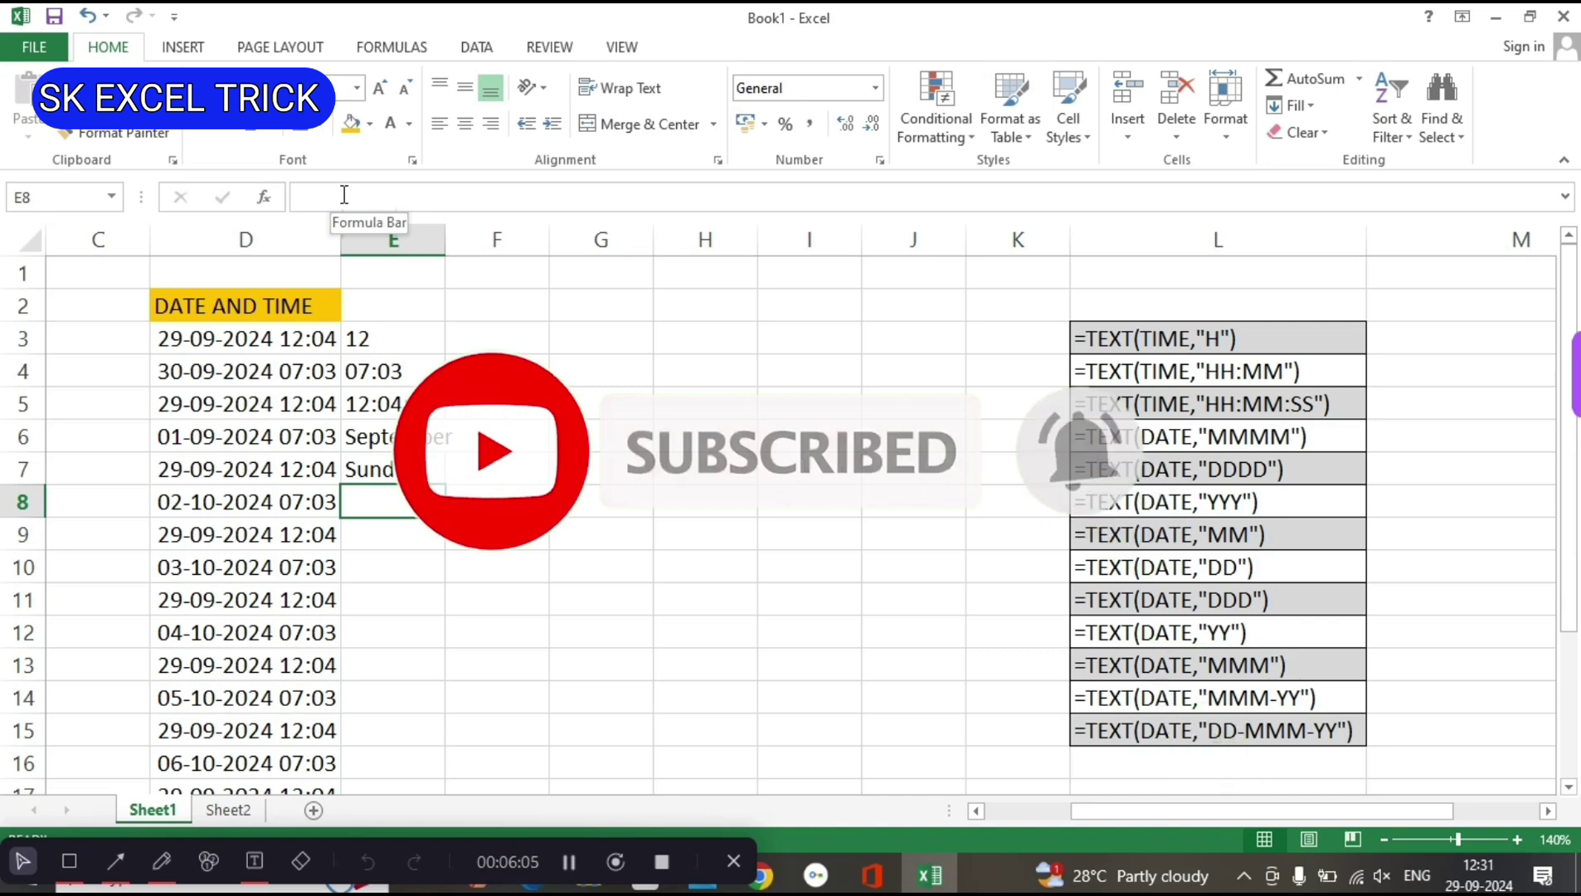
Enter =TEXT(D8,"YYY") in E8 so it returns the year 2024.
{"action": "type", "text": "="}
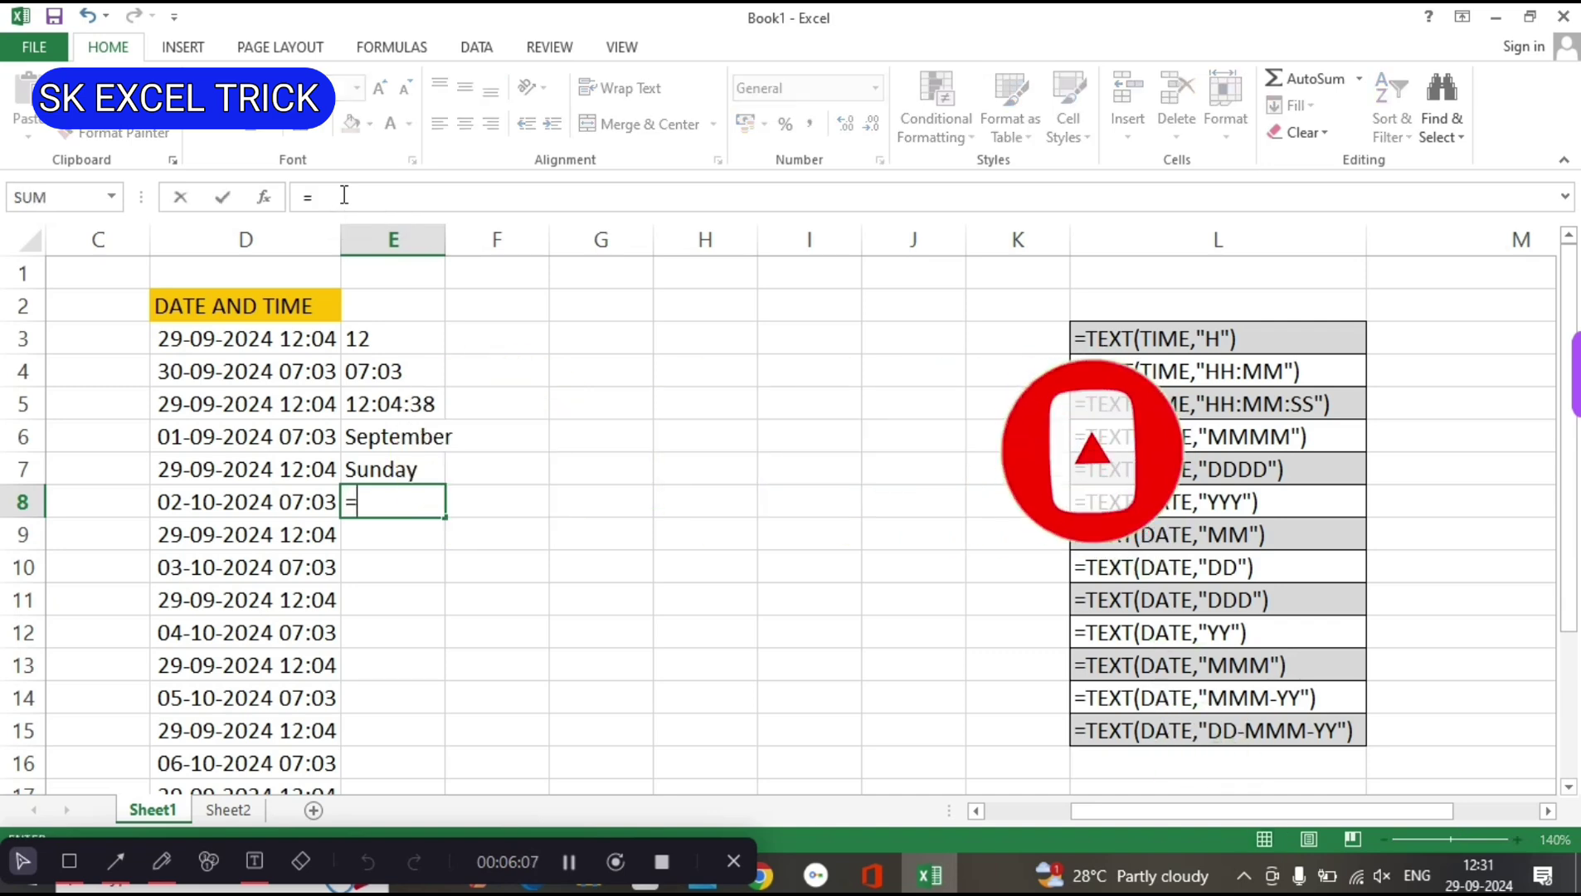
{"action": "type", "text": "TEX"}
{"action": "key", "text": "Tab"}
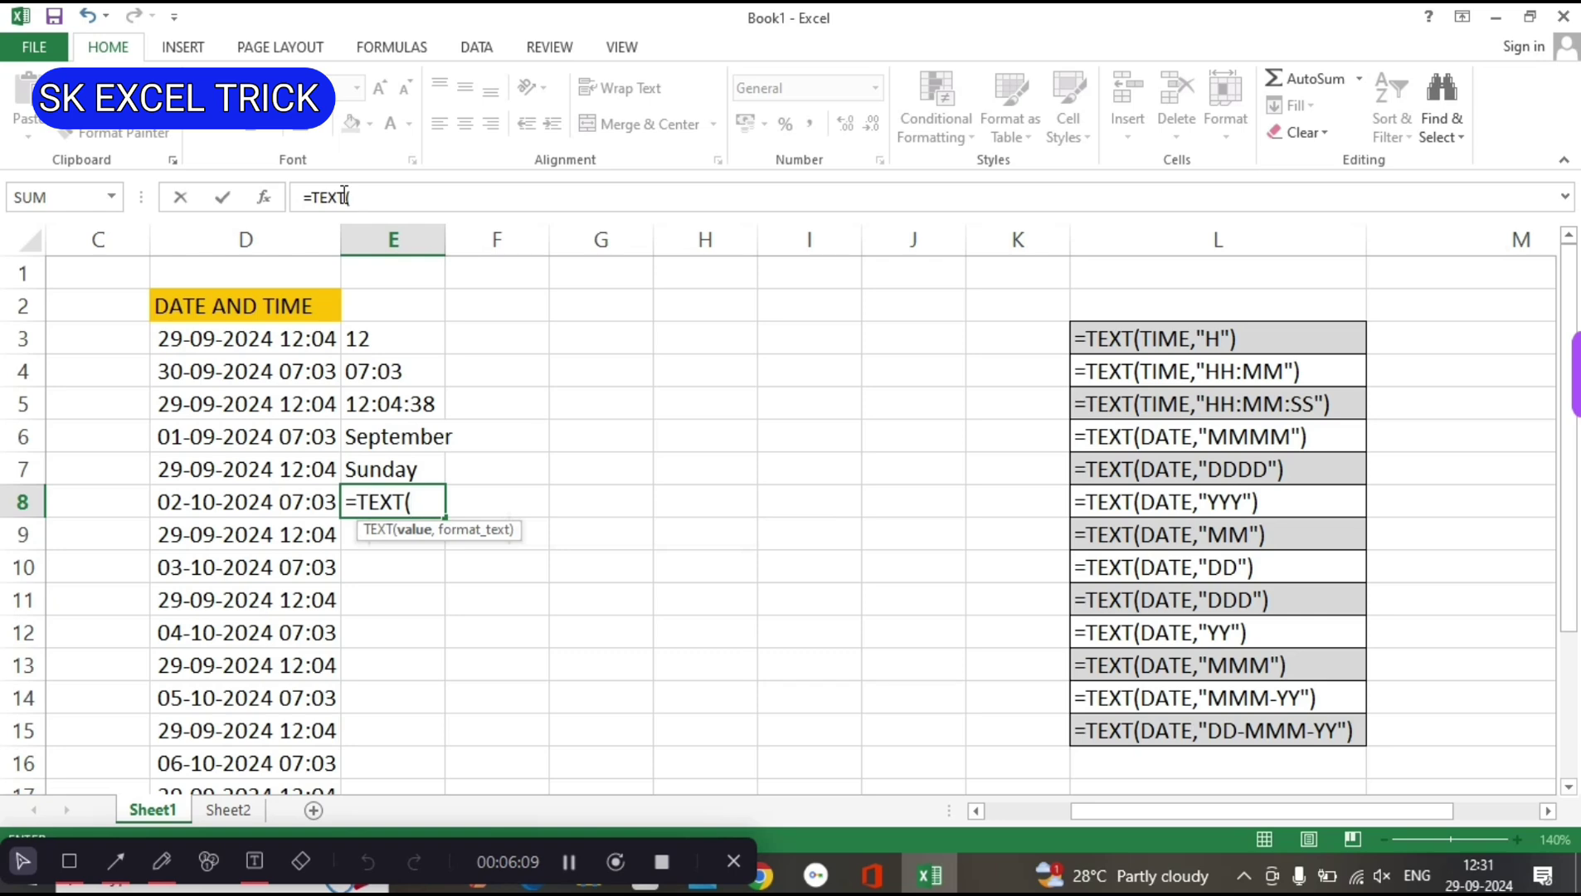
{"action": "key", "text": "Left"}
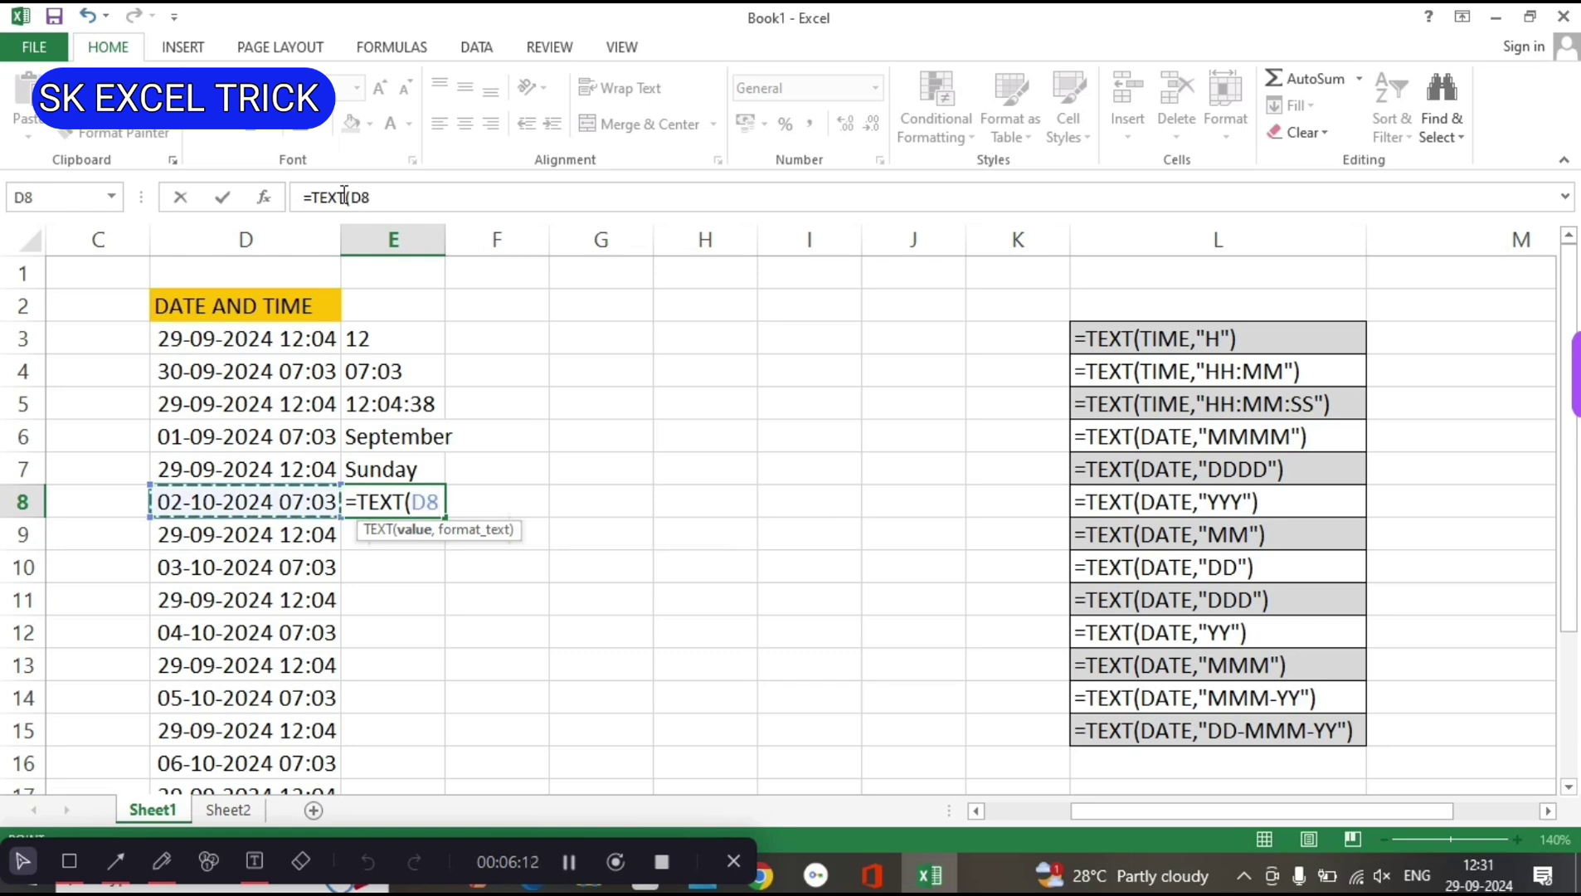
{"action": "type", "text": ","}
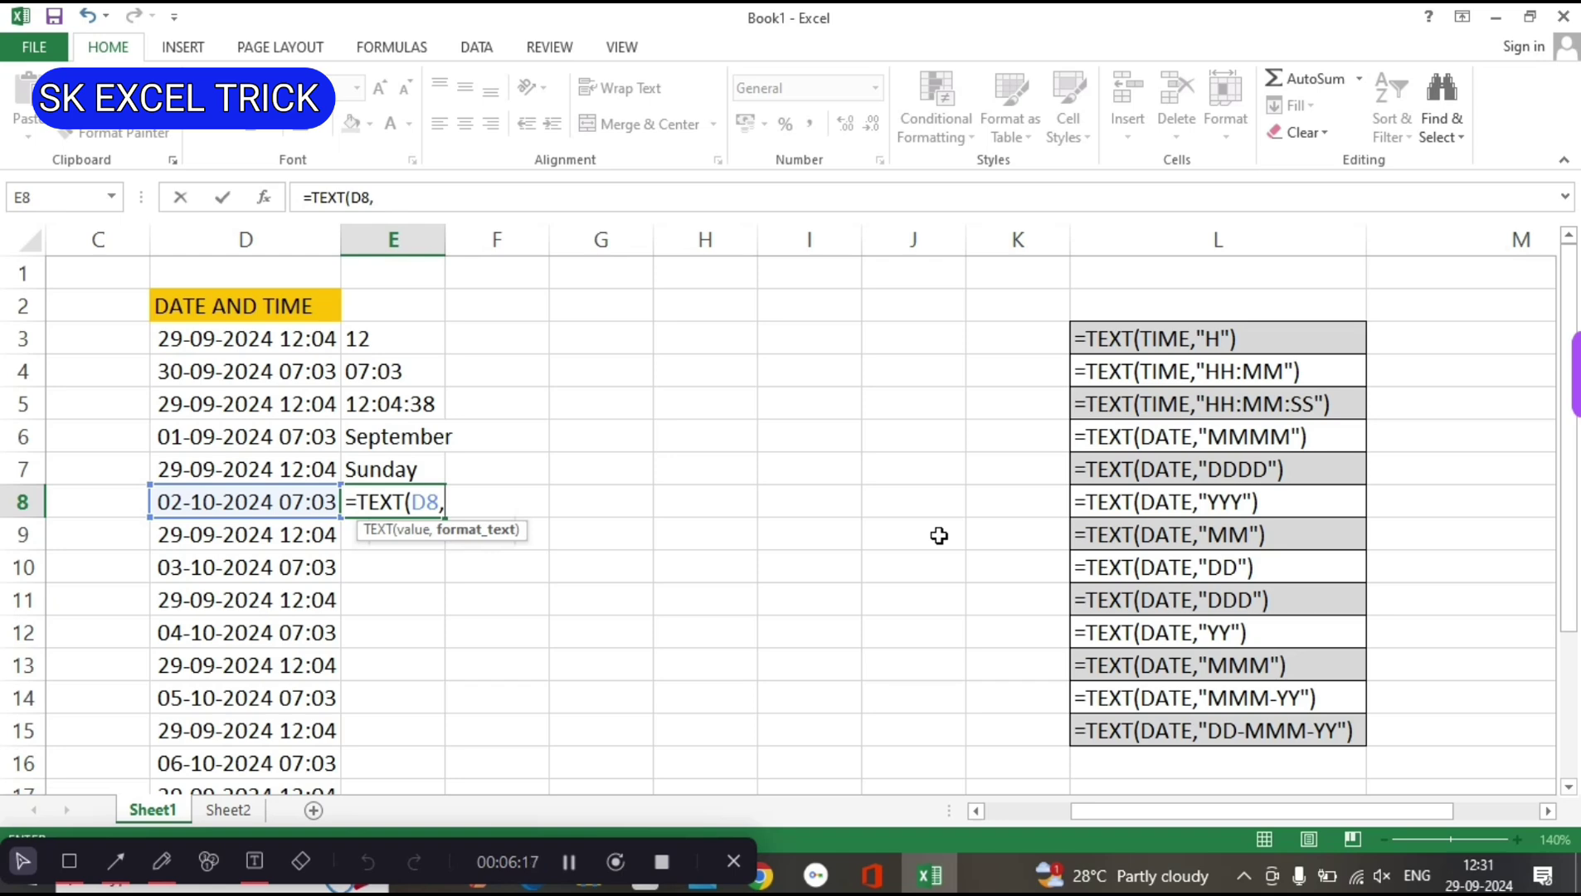
{"action": "type", "text": "YY"}
{"action": "key", "text": "BackSpace"}
{"action": "key", "text": "BackSpace"}
{"action": "type", "text": "\"YYY"}
{"action": "type", "text": "\""}
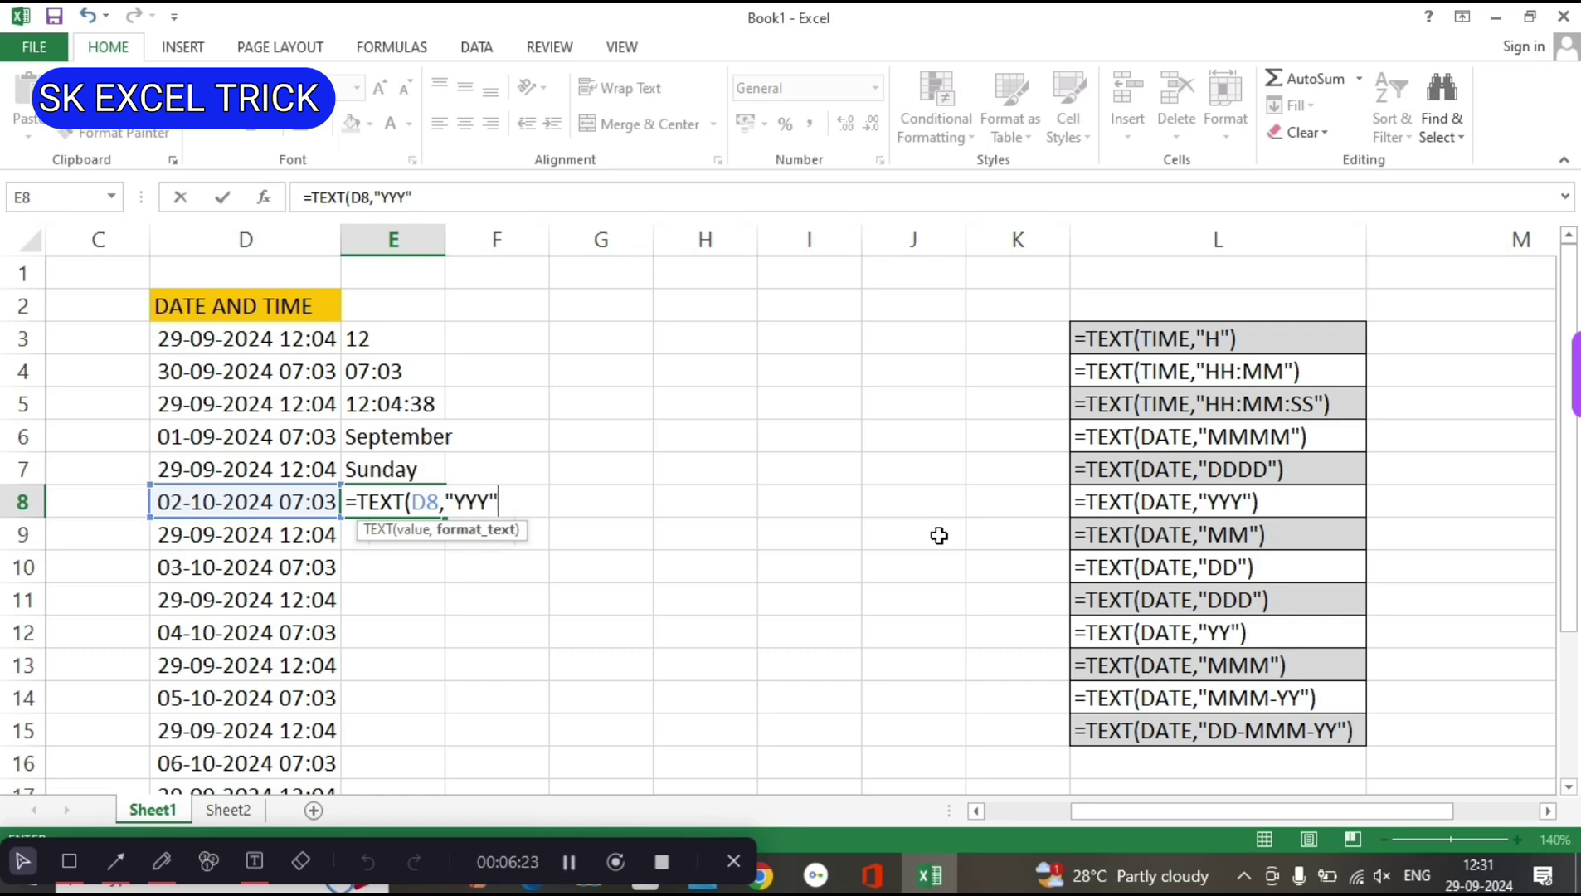
{"action": "type", "text": ")"}
{"action": "key", "text": "Return"}
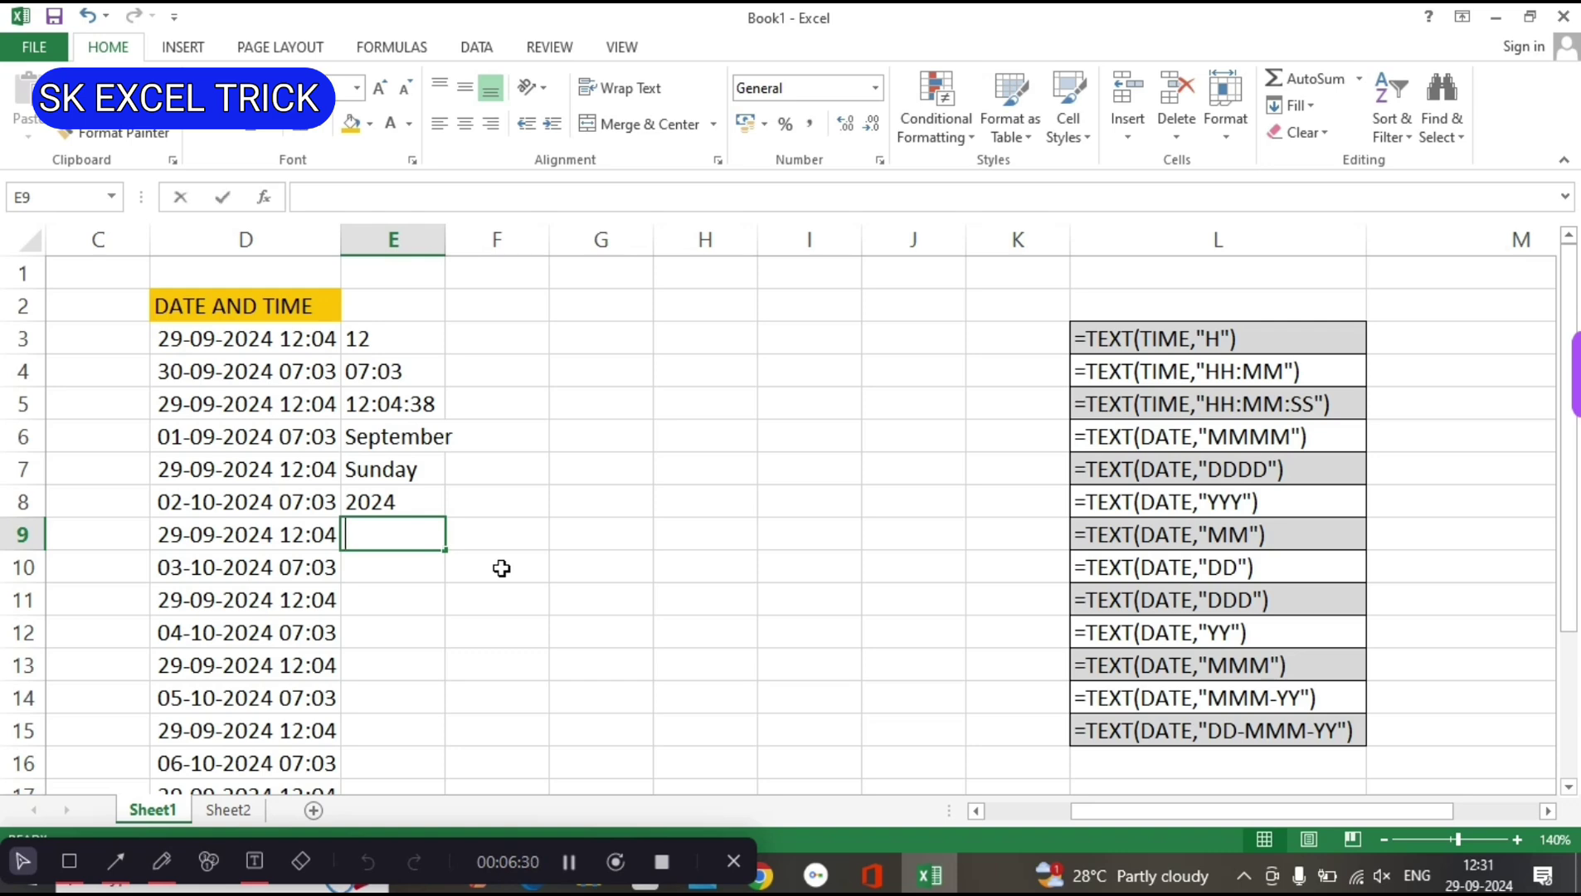
Enter =TEXT(D9,"MM") in E9 to return D9's two-digit month number.
{"action": "type", "text": "="}
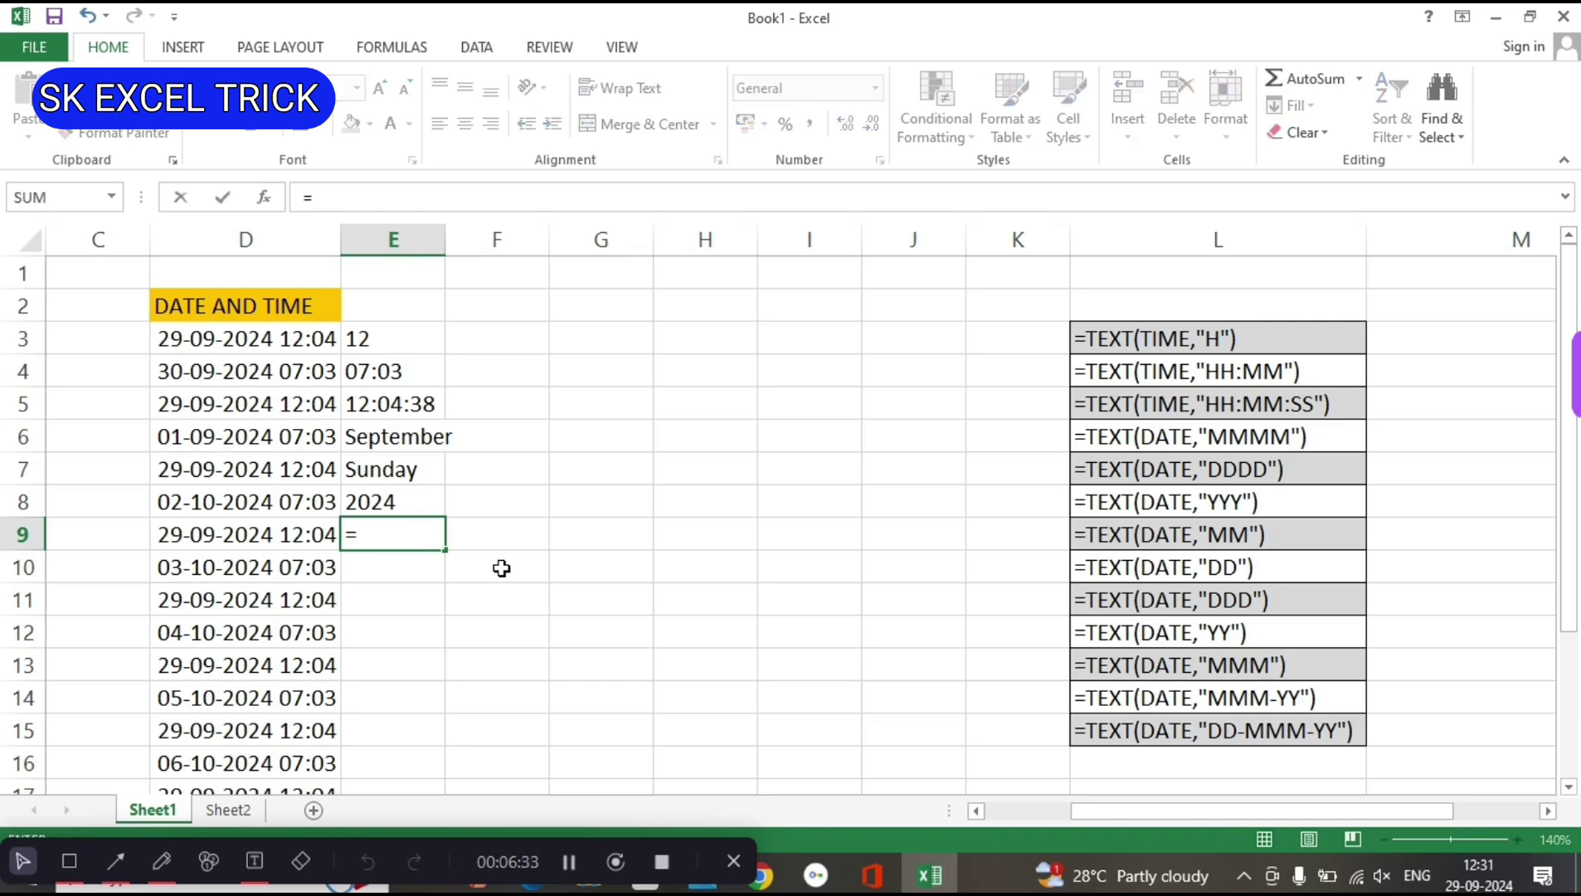
{"action": "type", "text": "TEXT("}
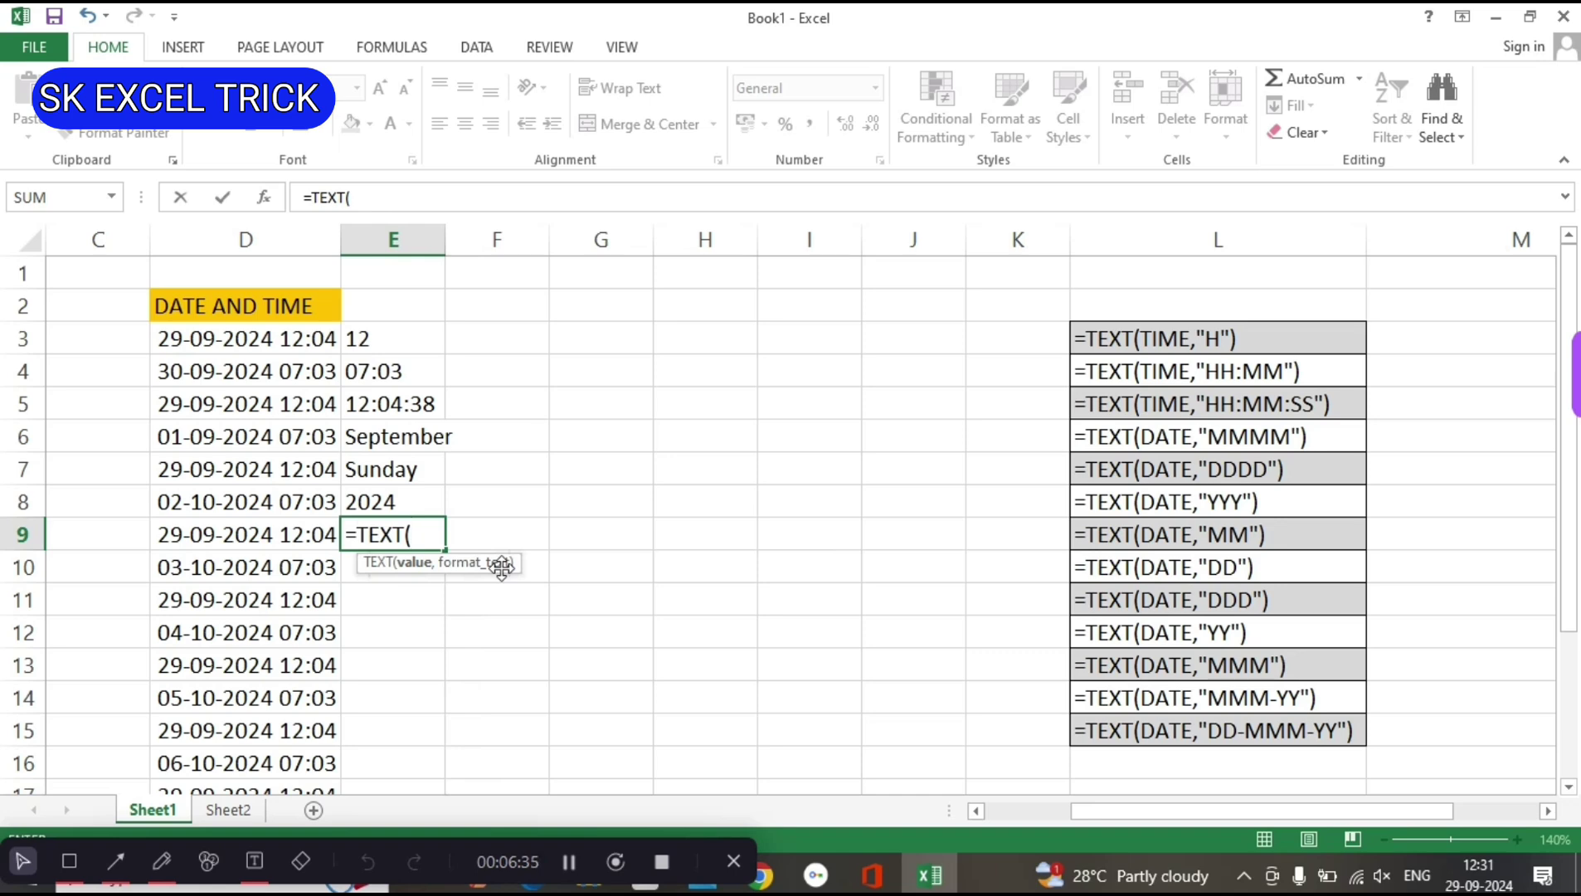
{"action": "key", "text": "Left"}
{"action": "type", "text": ","}
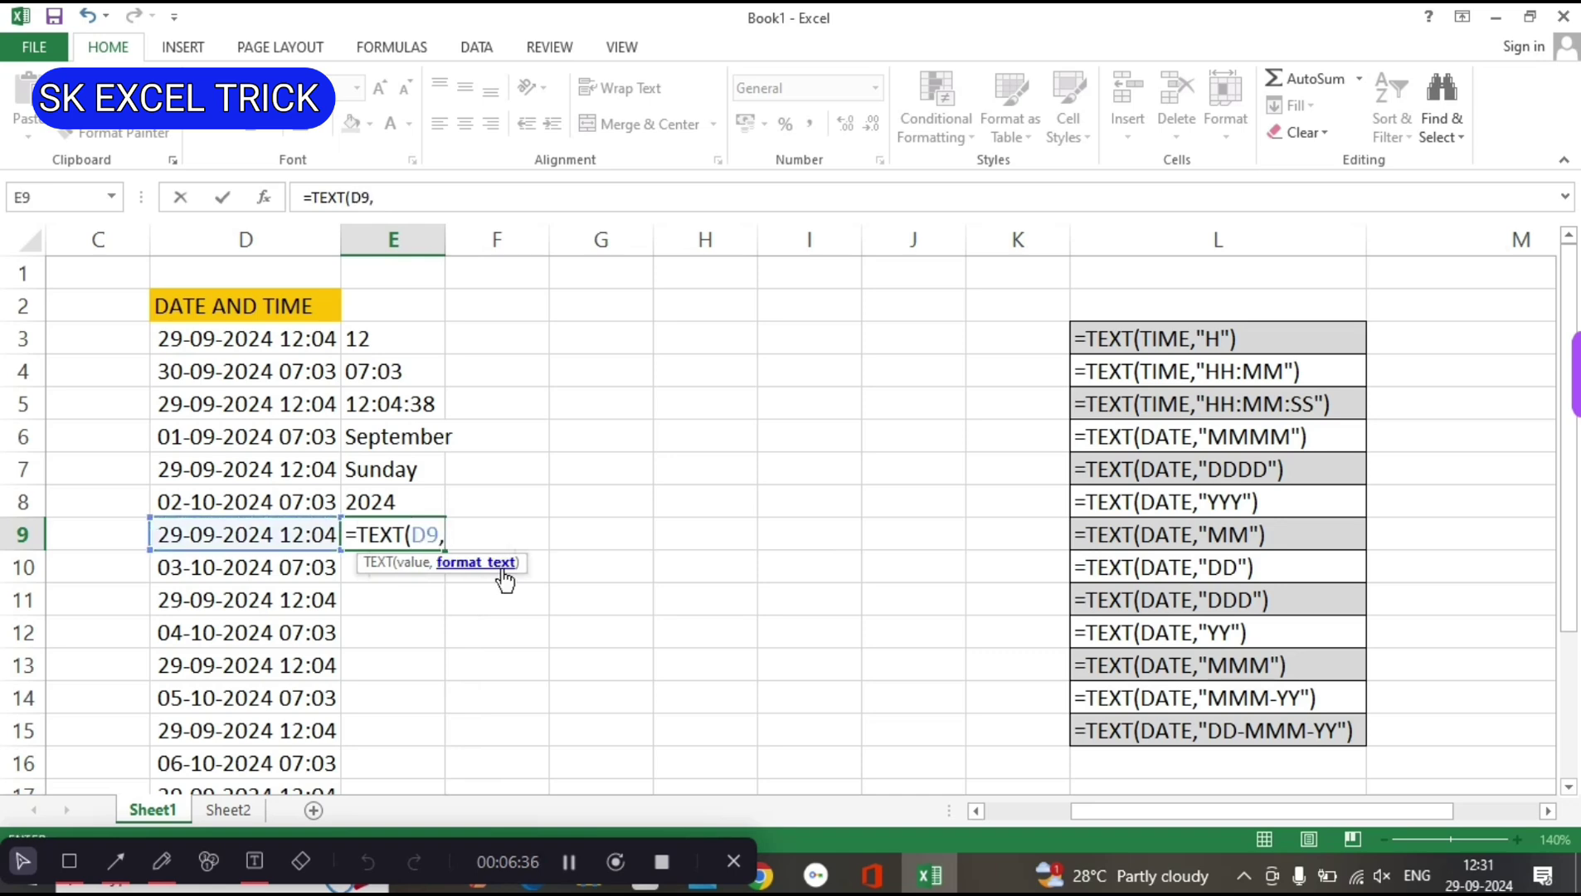
{"action": "type", "text": "\""}
{"action": "type", "text": "MM\""}
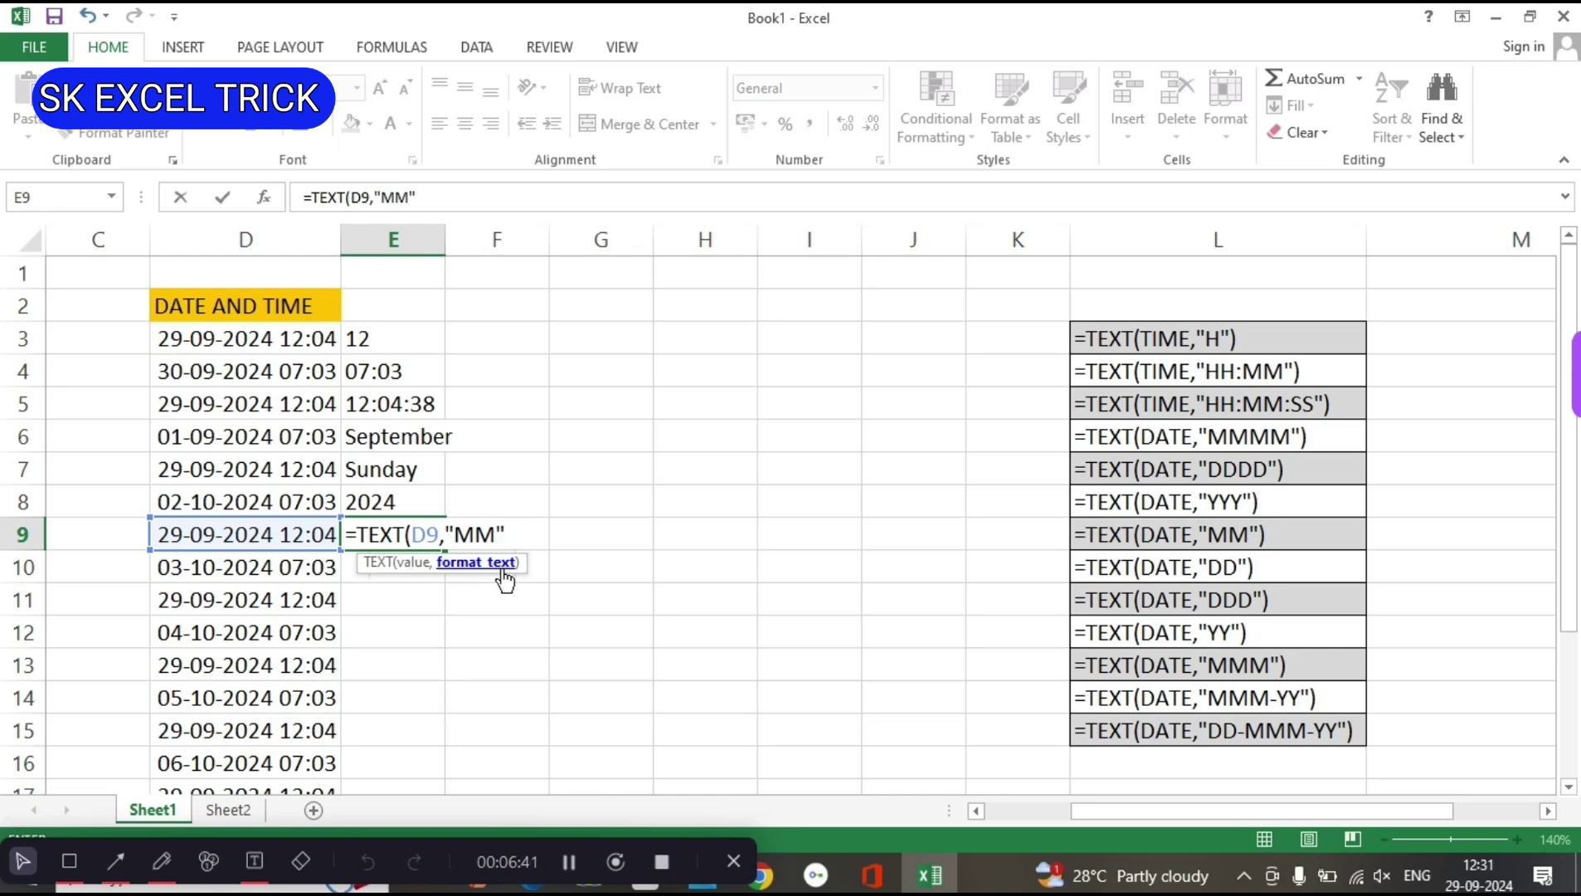
{"action": "type", "text": ")"}
{"action": "key", "text": "Return"}
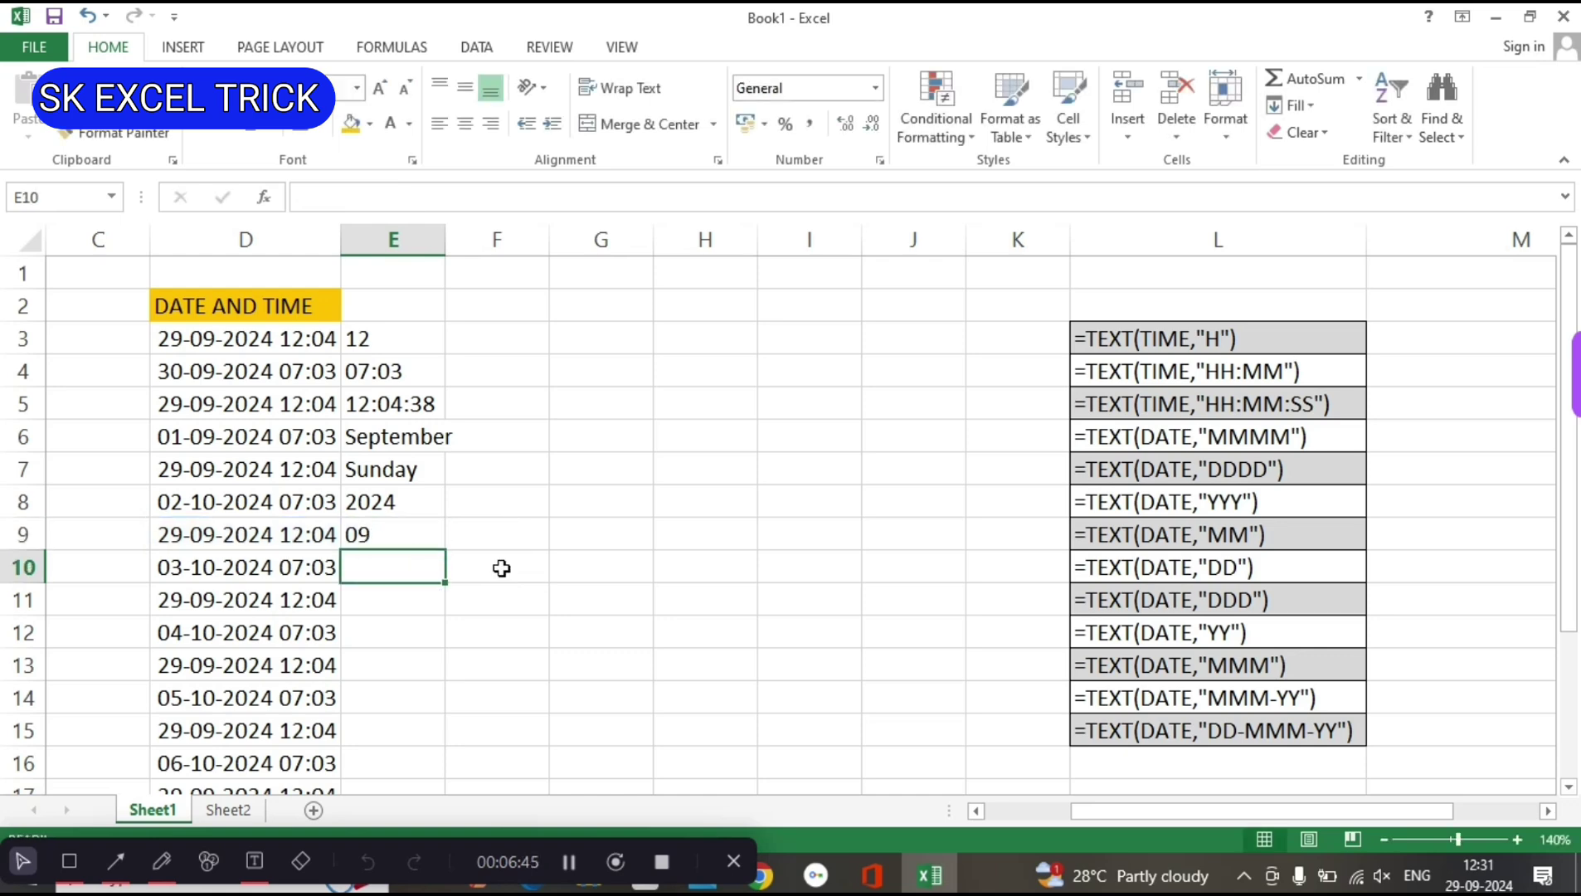
Change D9's date to 29-10-2024 so E9 shows 10.
{"action": "left_click", "coordinate": [181, 538]}
{"action": "left_click", "coordinate": [337, 198]}
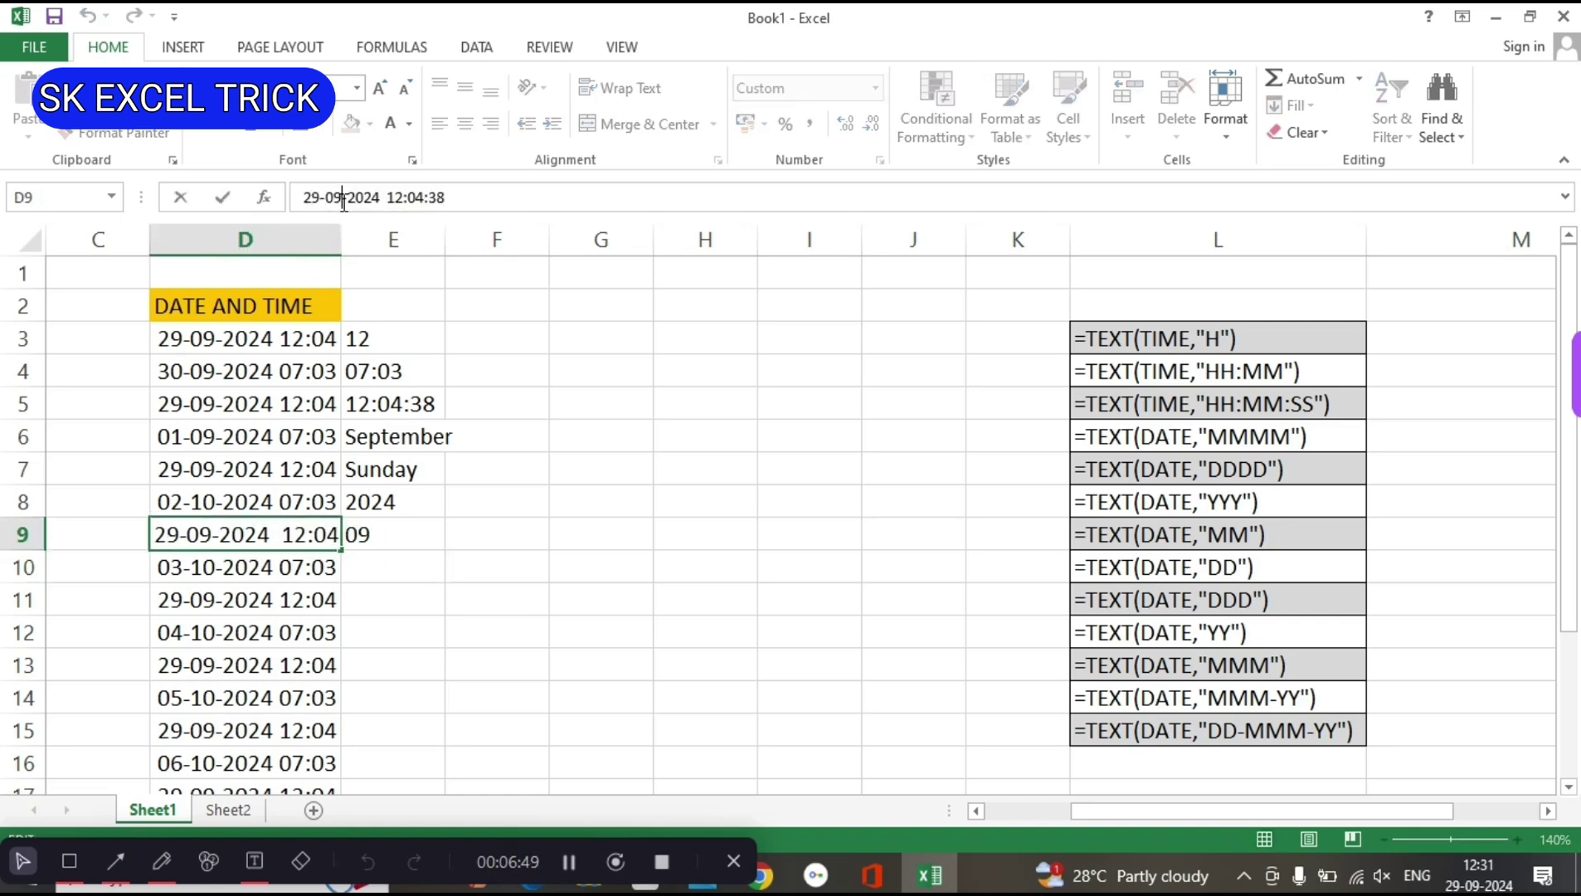
{"action": "key", "text": "BackSpace"}
{"action": "key", "text": "BackSpace"}
{"action": "type", "text": "1"}
{"action": "key", "text": "Return"}
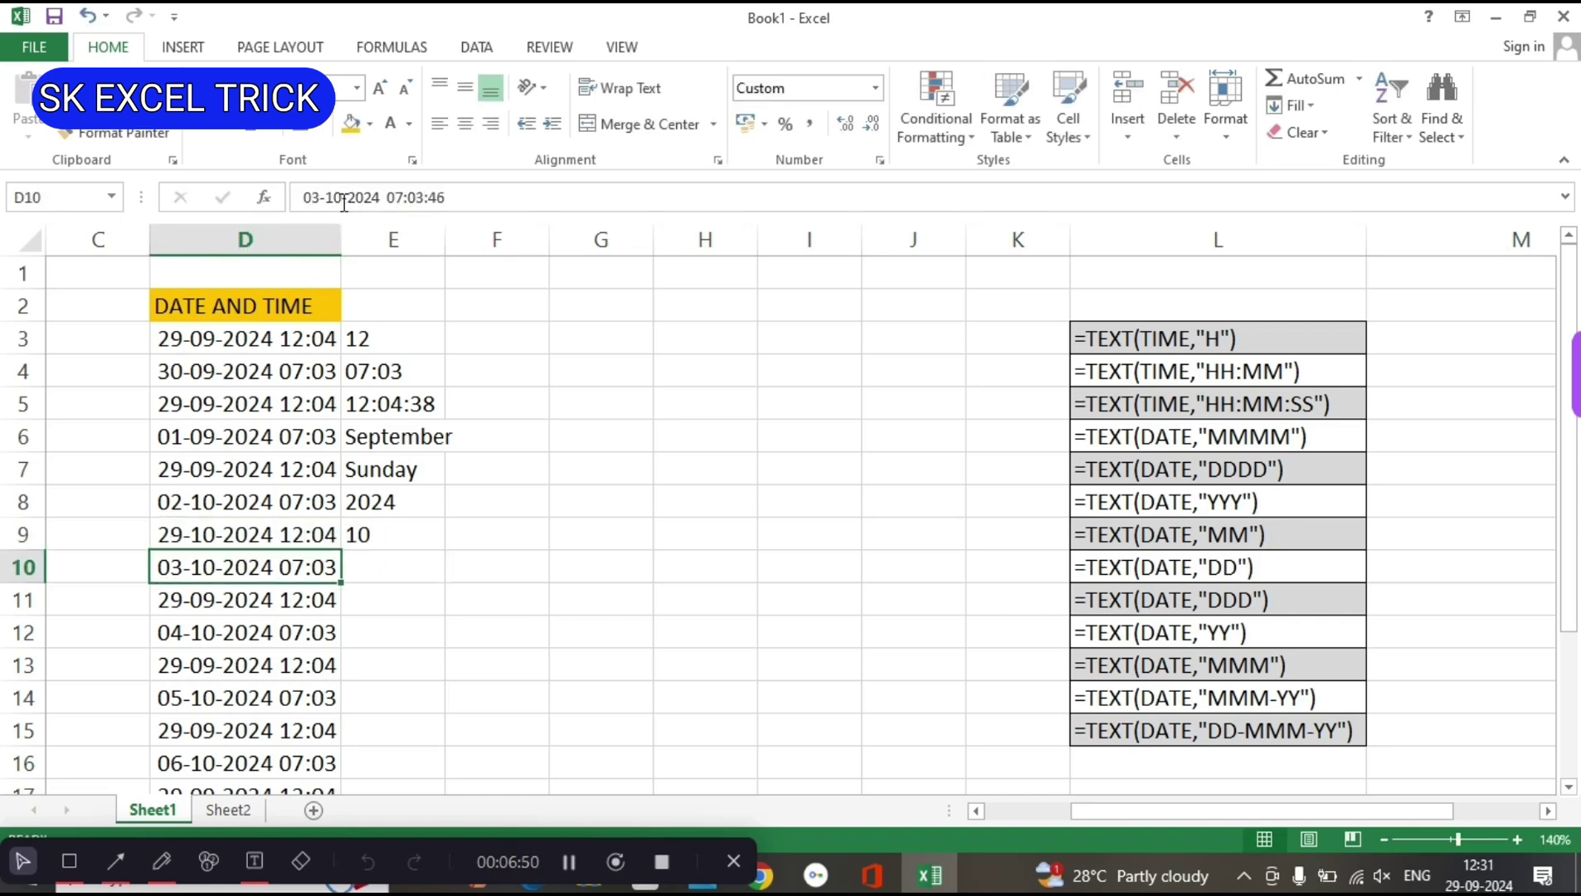
{"action": "key", "text": "Right"}
{"action": "type", "text": "="}
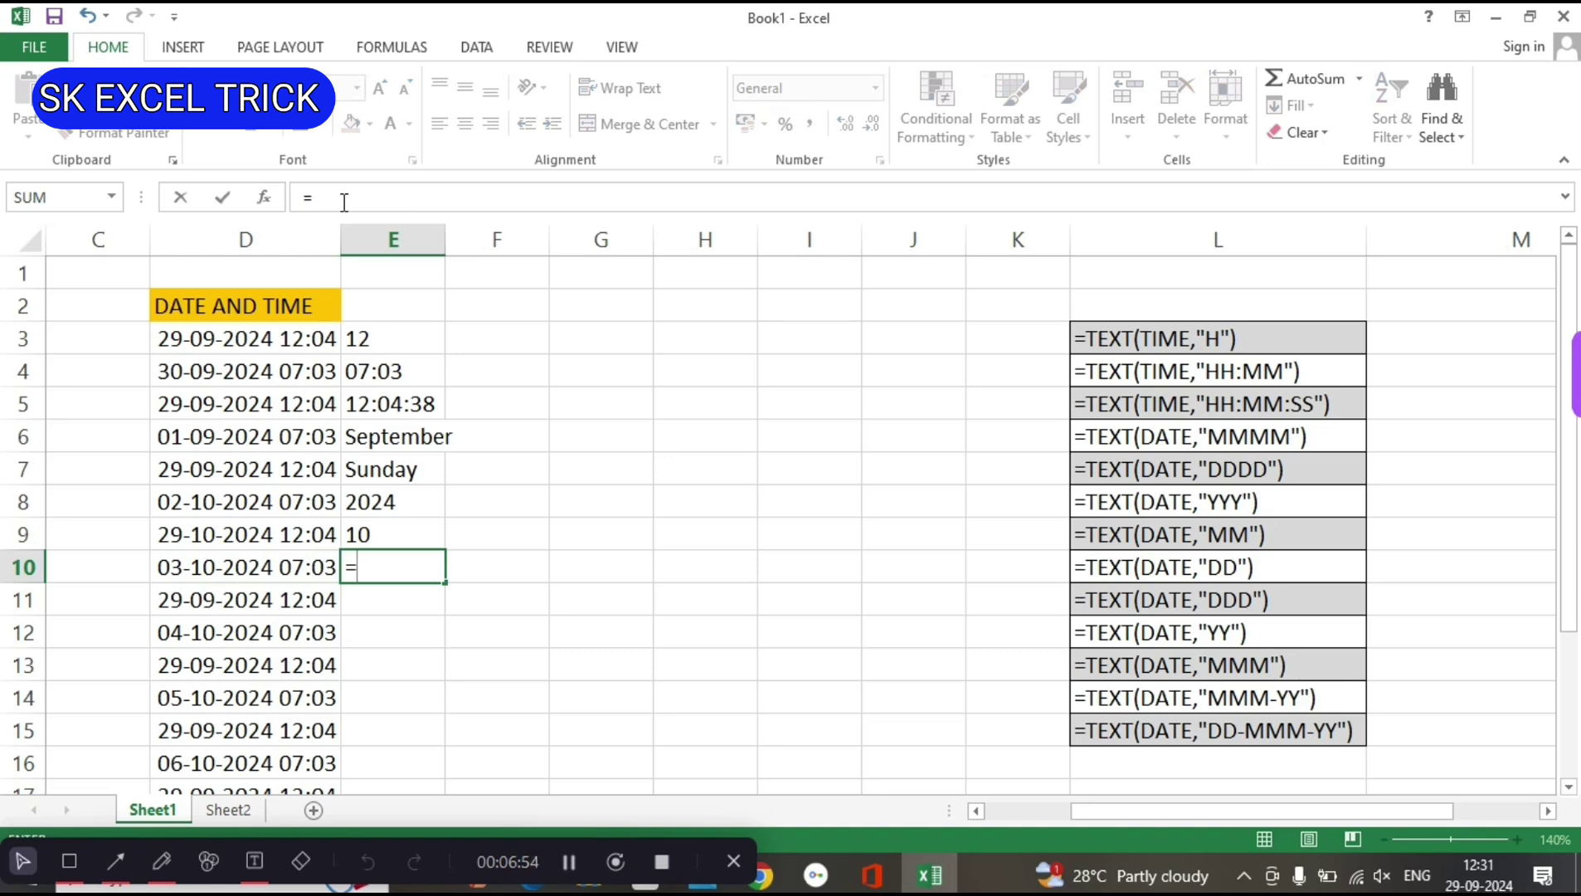
{"action": "type", "text": "TEXT("}
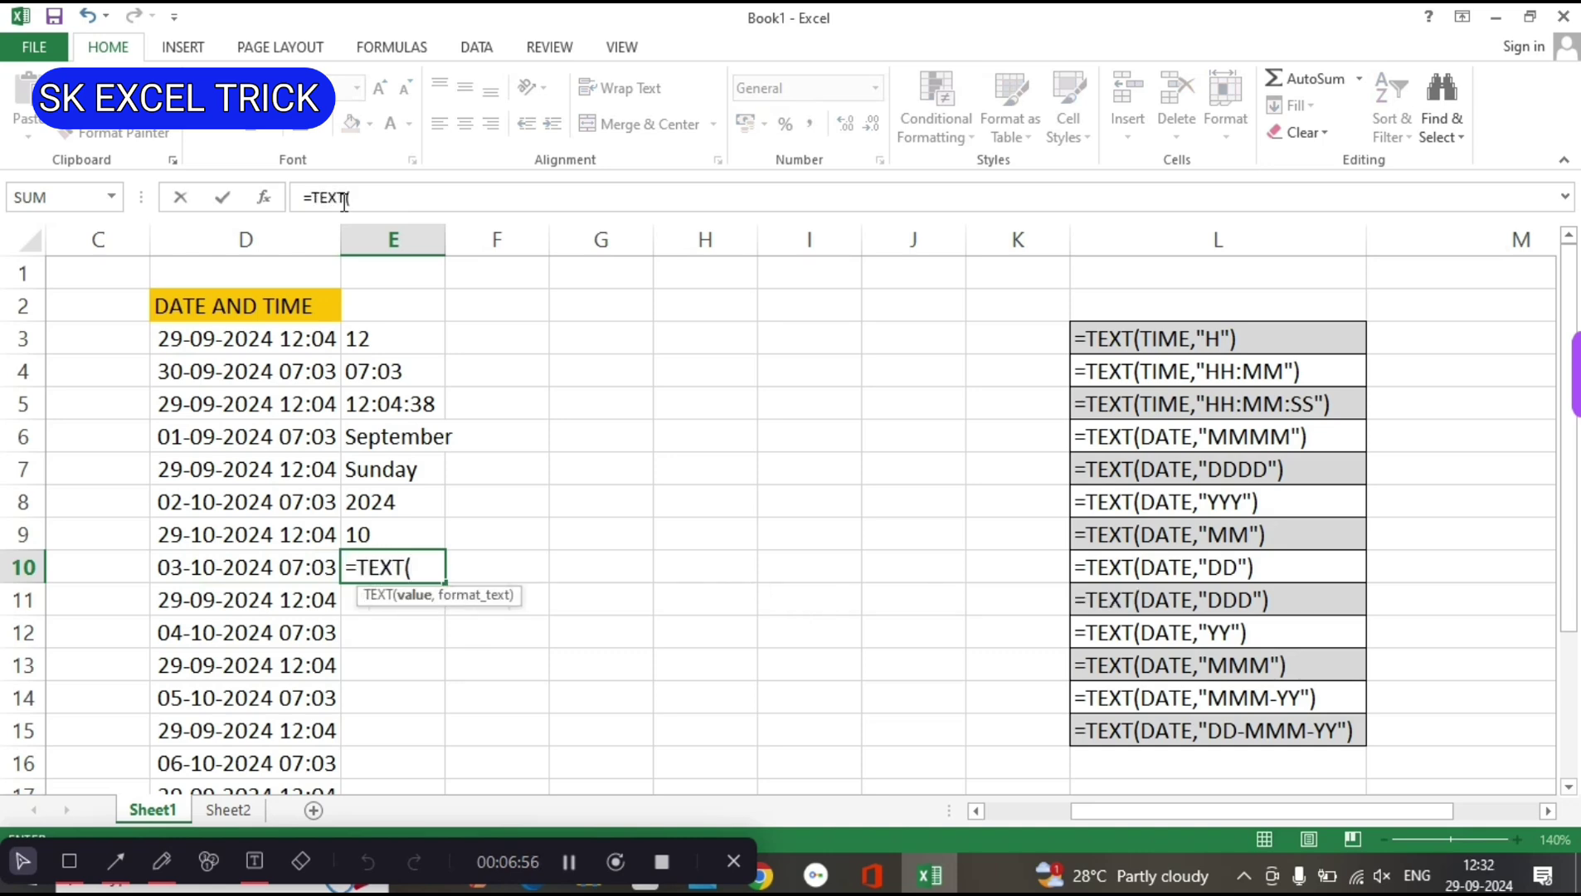
Complete =TEXT(D10,"DDD") in E10 so it shows the short weekday Thu.
{"action": "key", "text": "Left"}
{"action": "type", "text": ":D"}
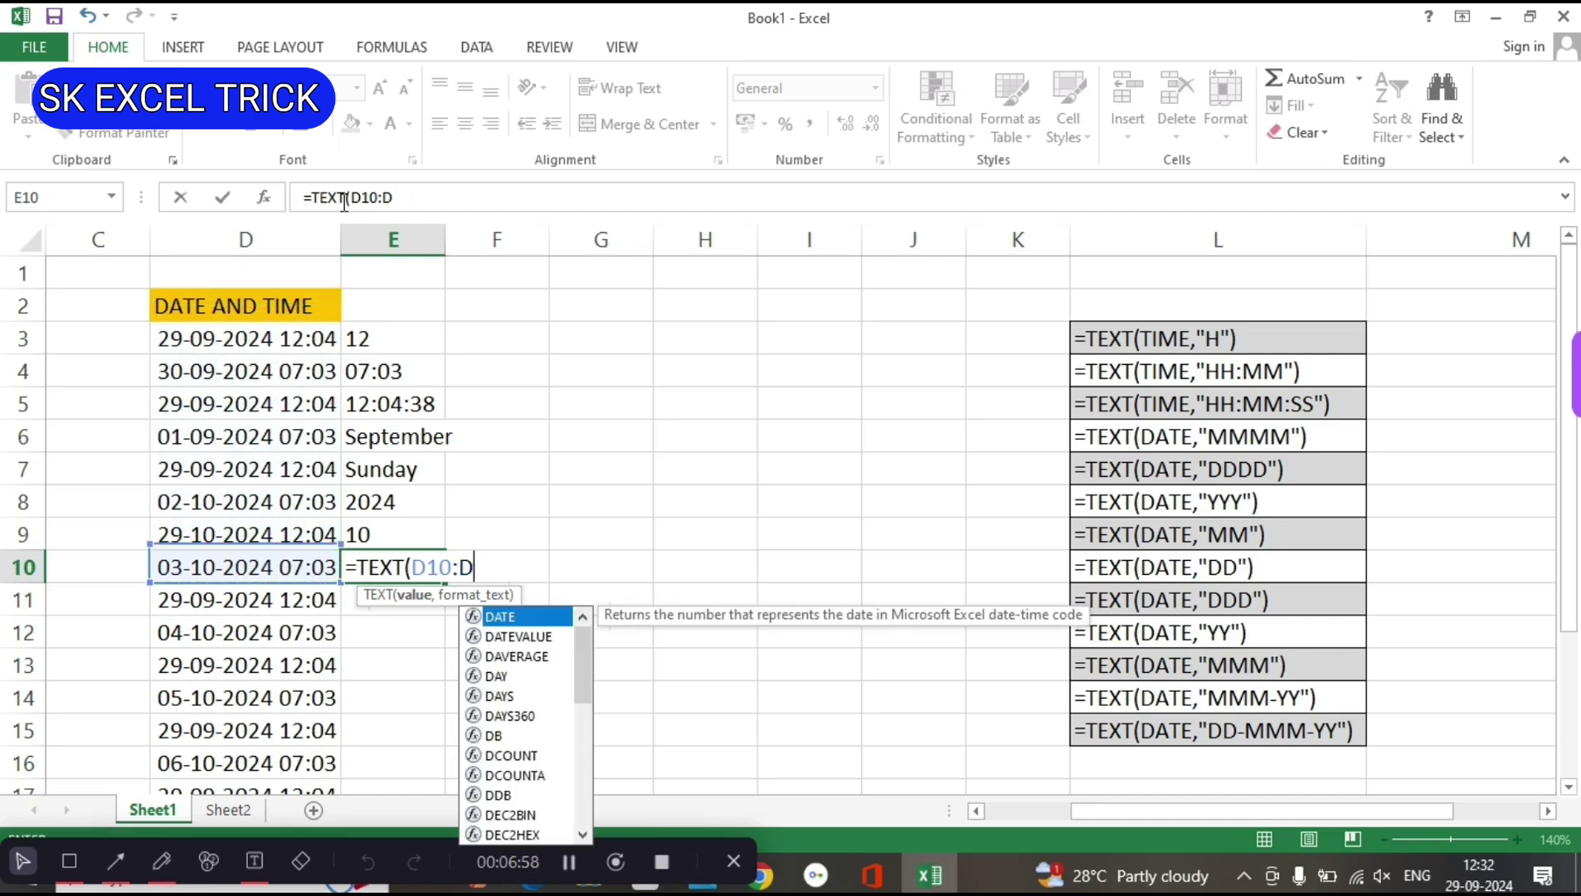
{"action": "key", "text": "BackSpace"}
{"action": "key", "text": "BackSpace"}
{"action": "type", "text": ","}
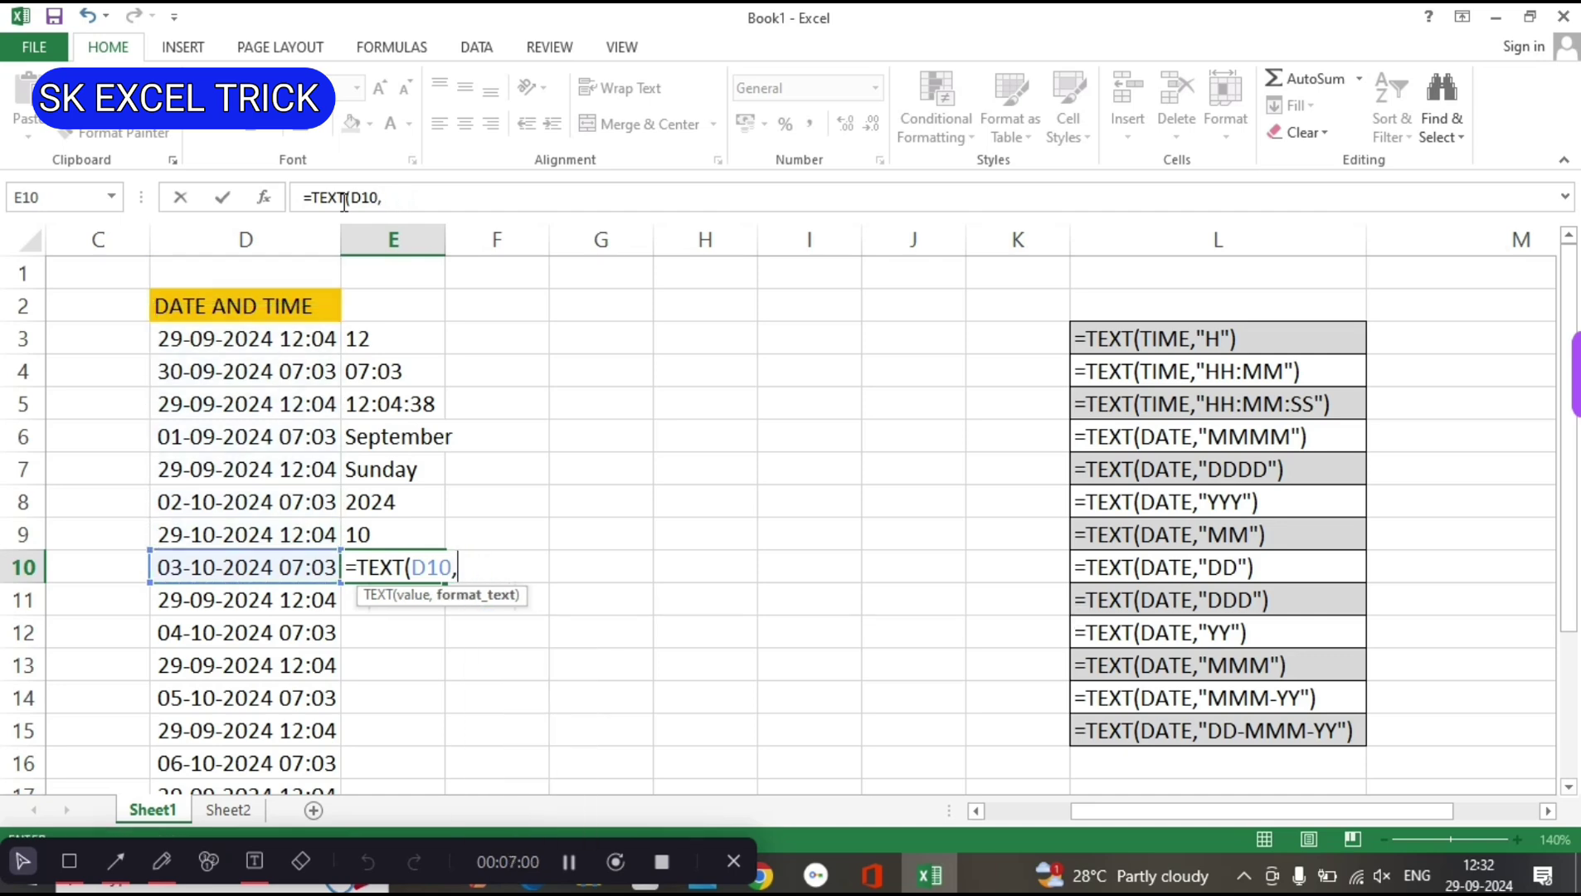
{"action": "type", "text": "\""}
{"action": "type", "text": "DDD"}
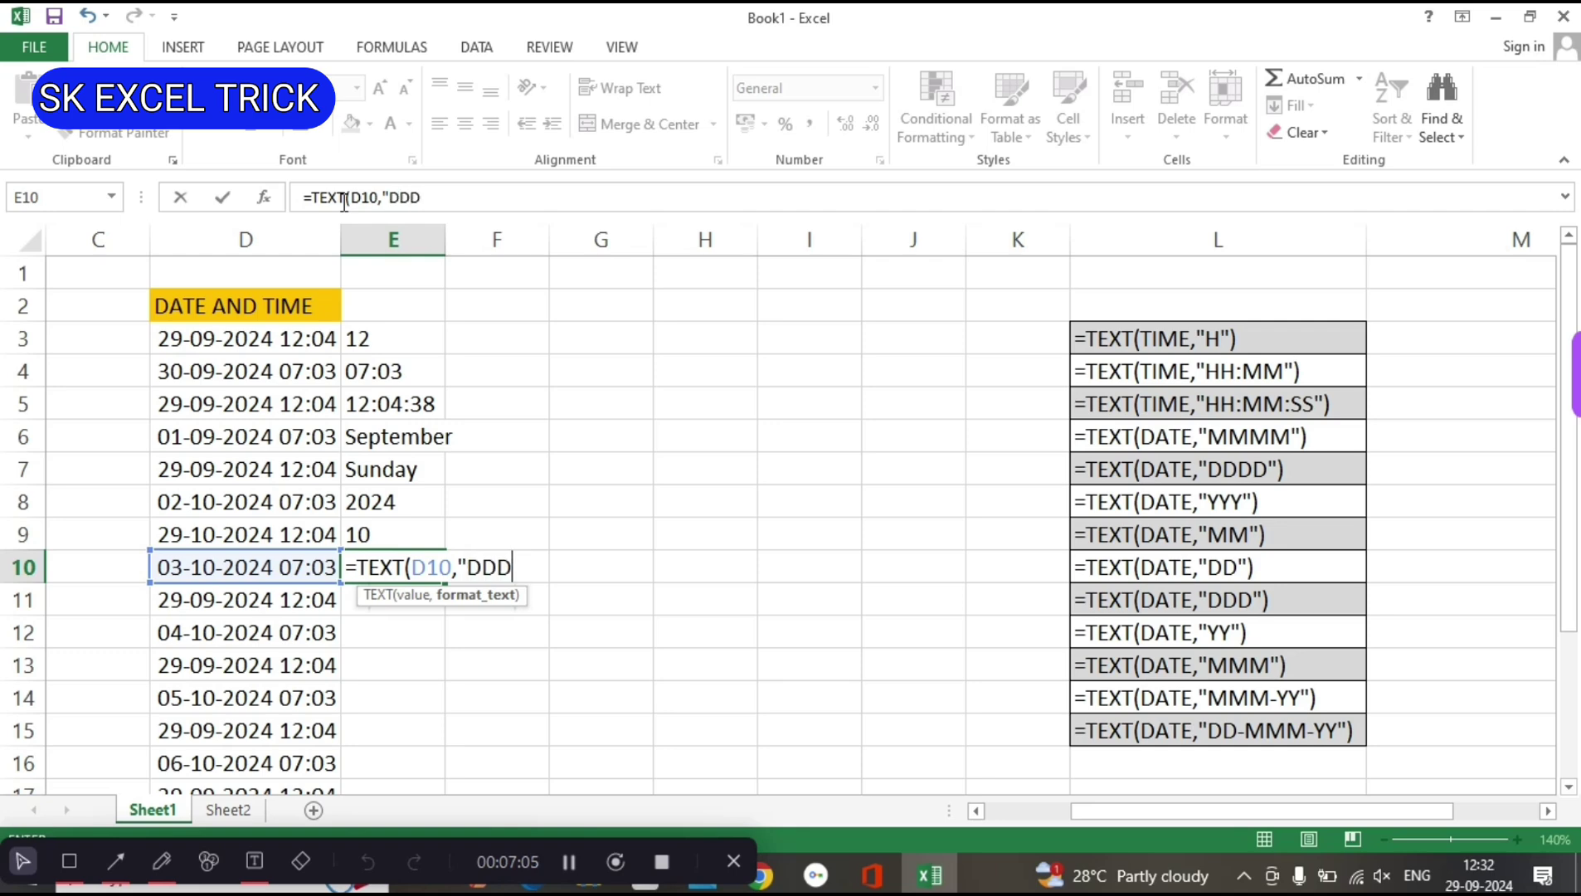
{"action": "type", "text": "\")"}
{"action": "key", "text": "ctrl+Return"}
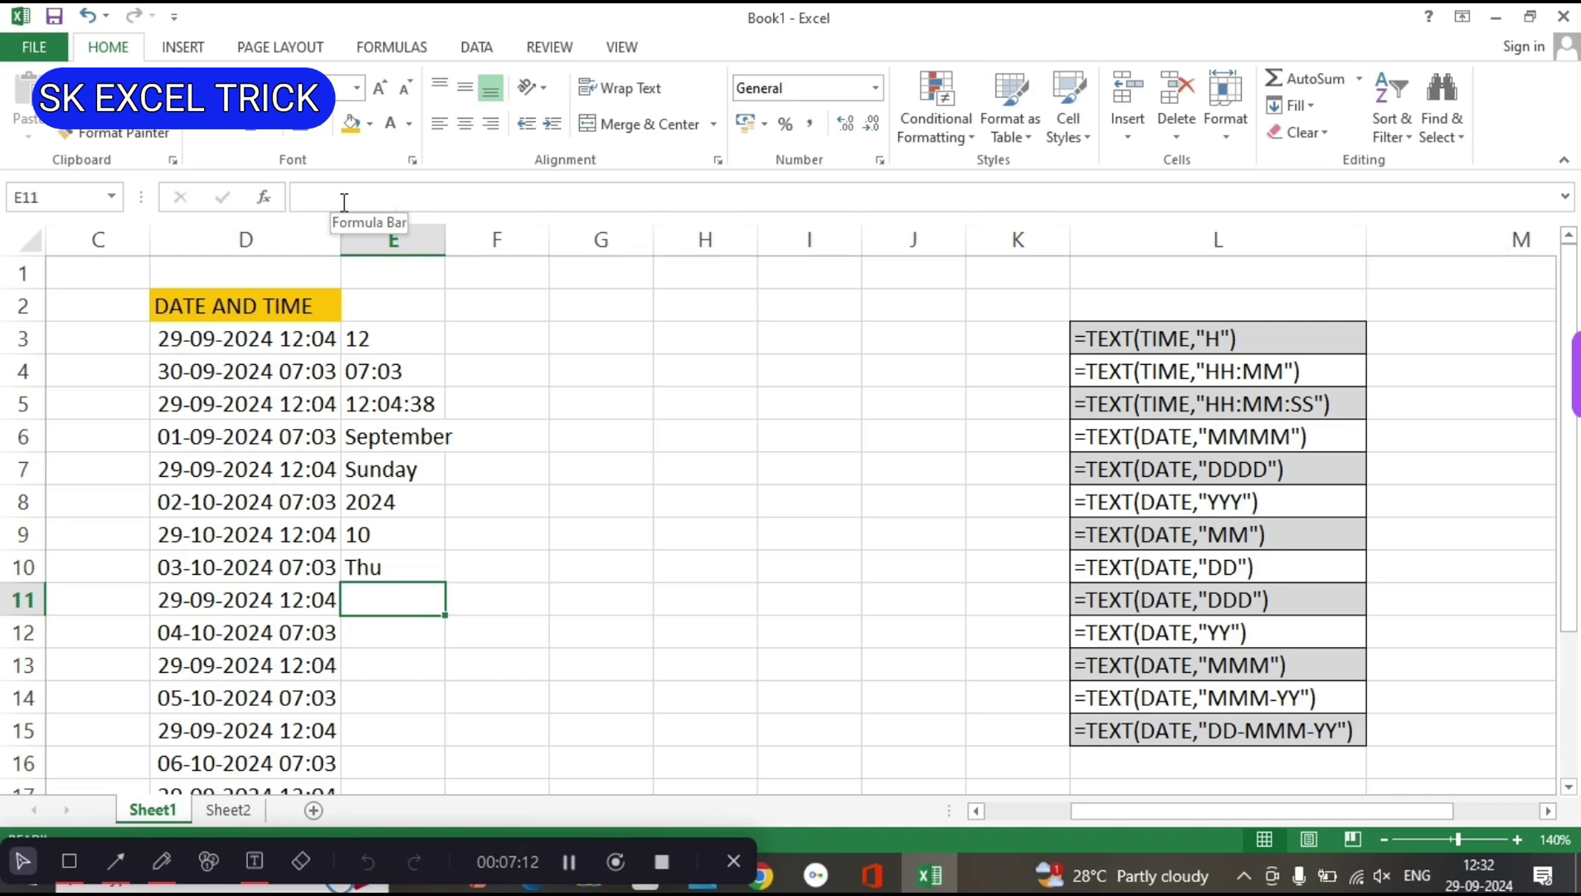
Enter =TEXT(D11,"YY") in E11 so it shows the two-digit year 24.
{"action": "type", "text": "="}
{"action": "type", "text": "TEX"}
{"action": "key", "text": "Tab"}
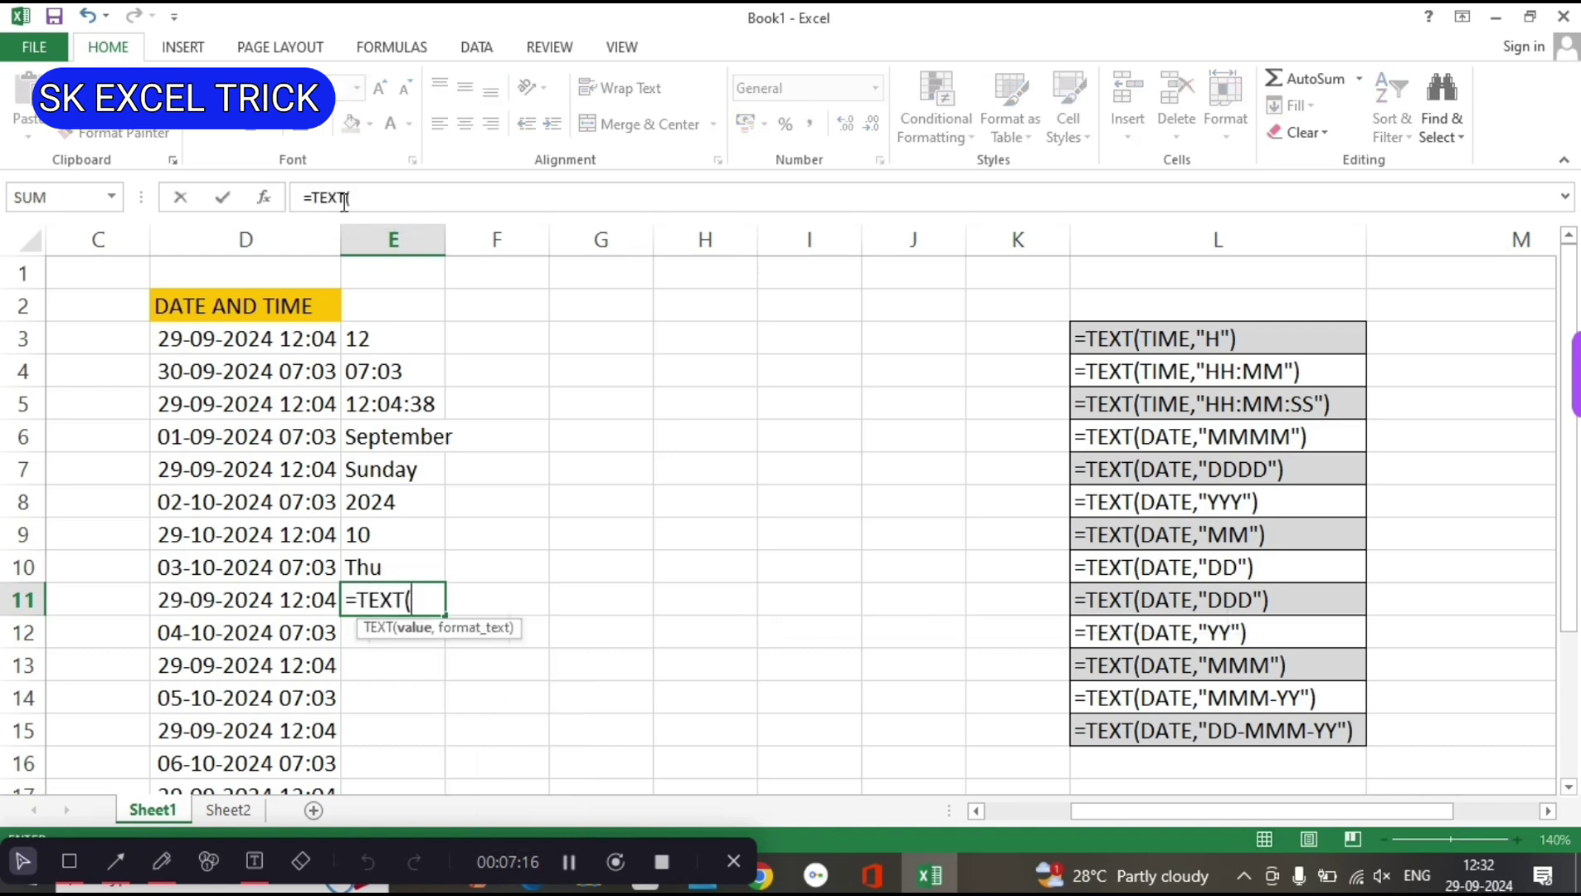
{"action": "key", "text": "Left"}
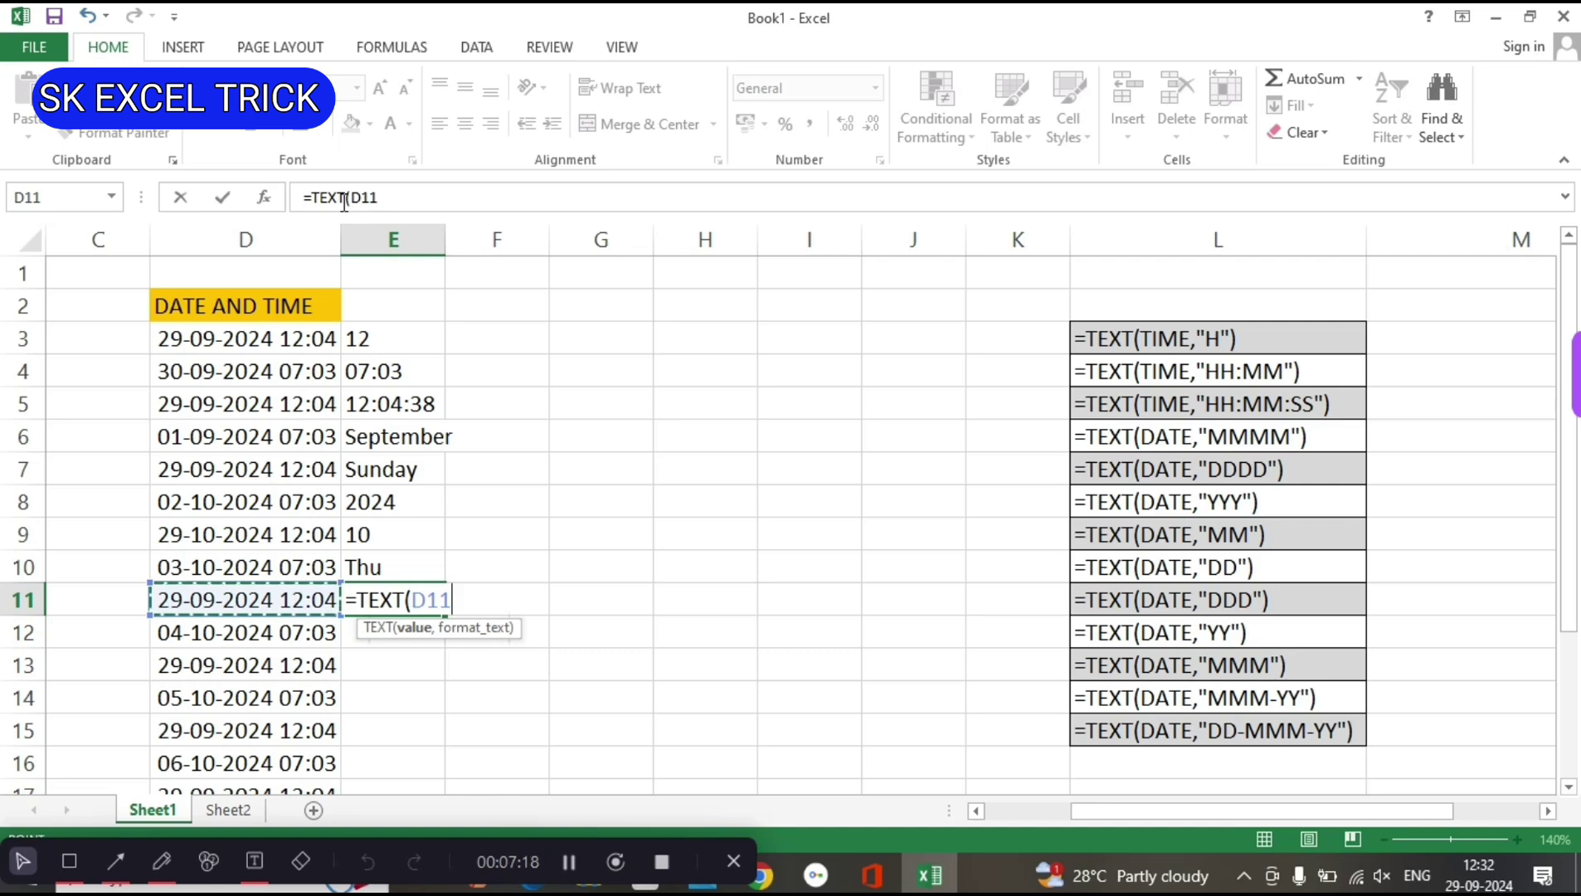
{"action": "type", "text": ","}
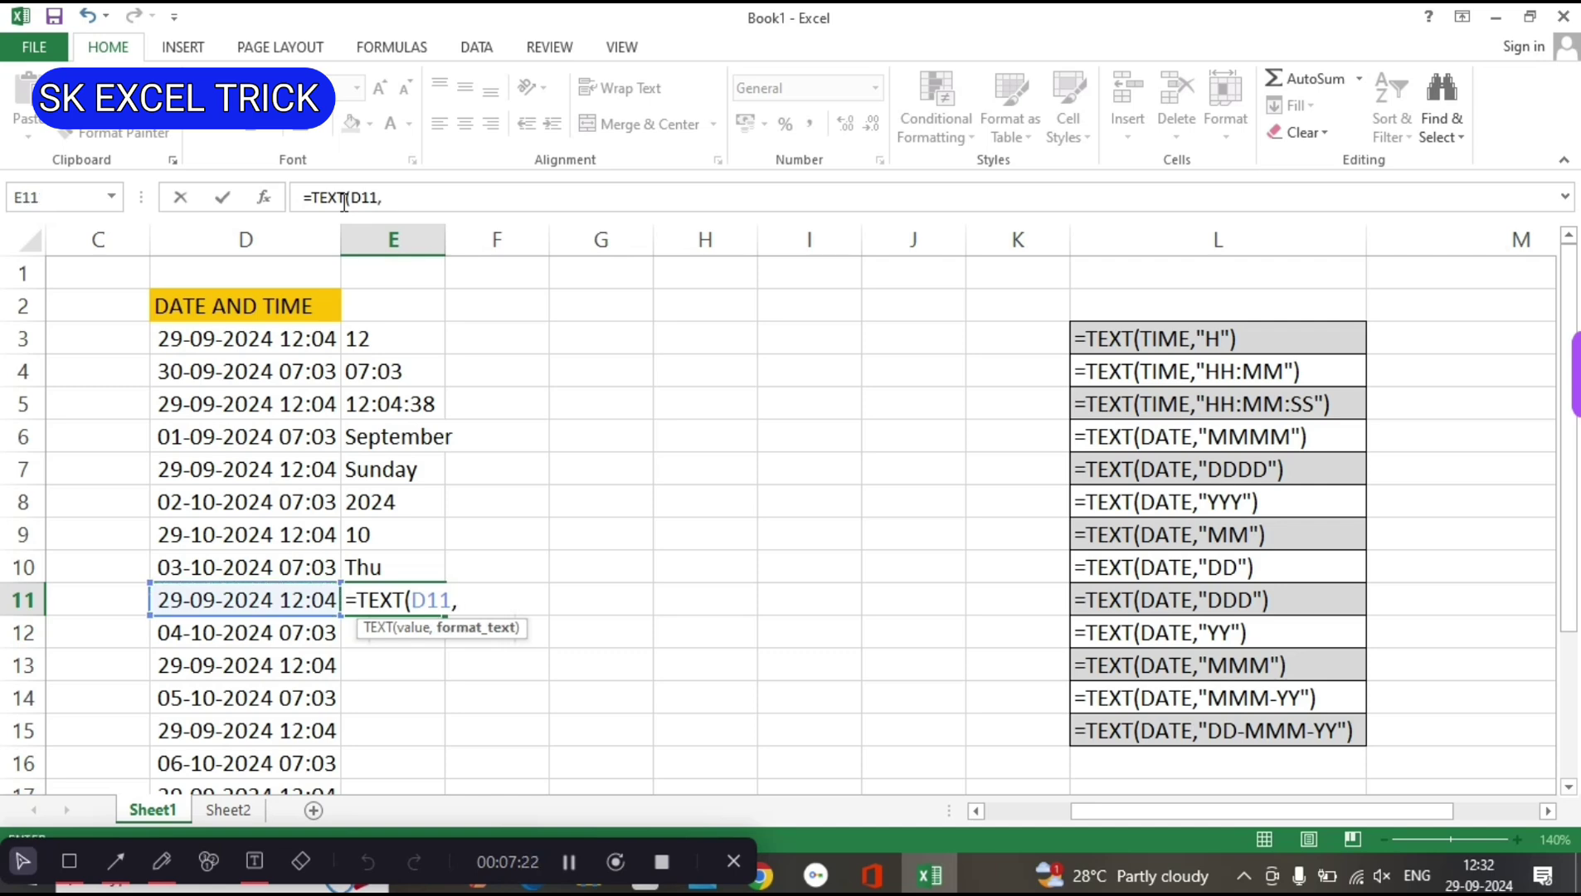
{"action": "type", "text": "\"YY"}
{"action": "type", "text": "\")"}
{"action": "key", "text": "Return"}
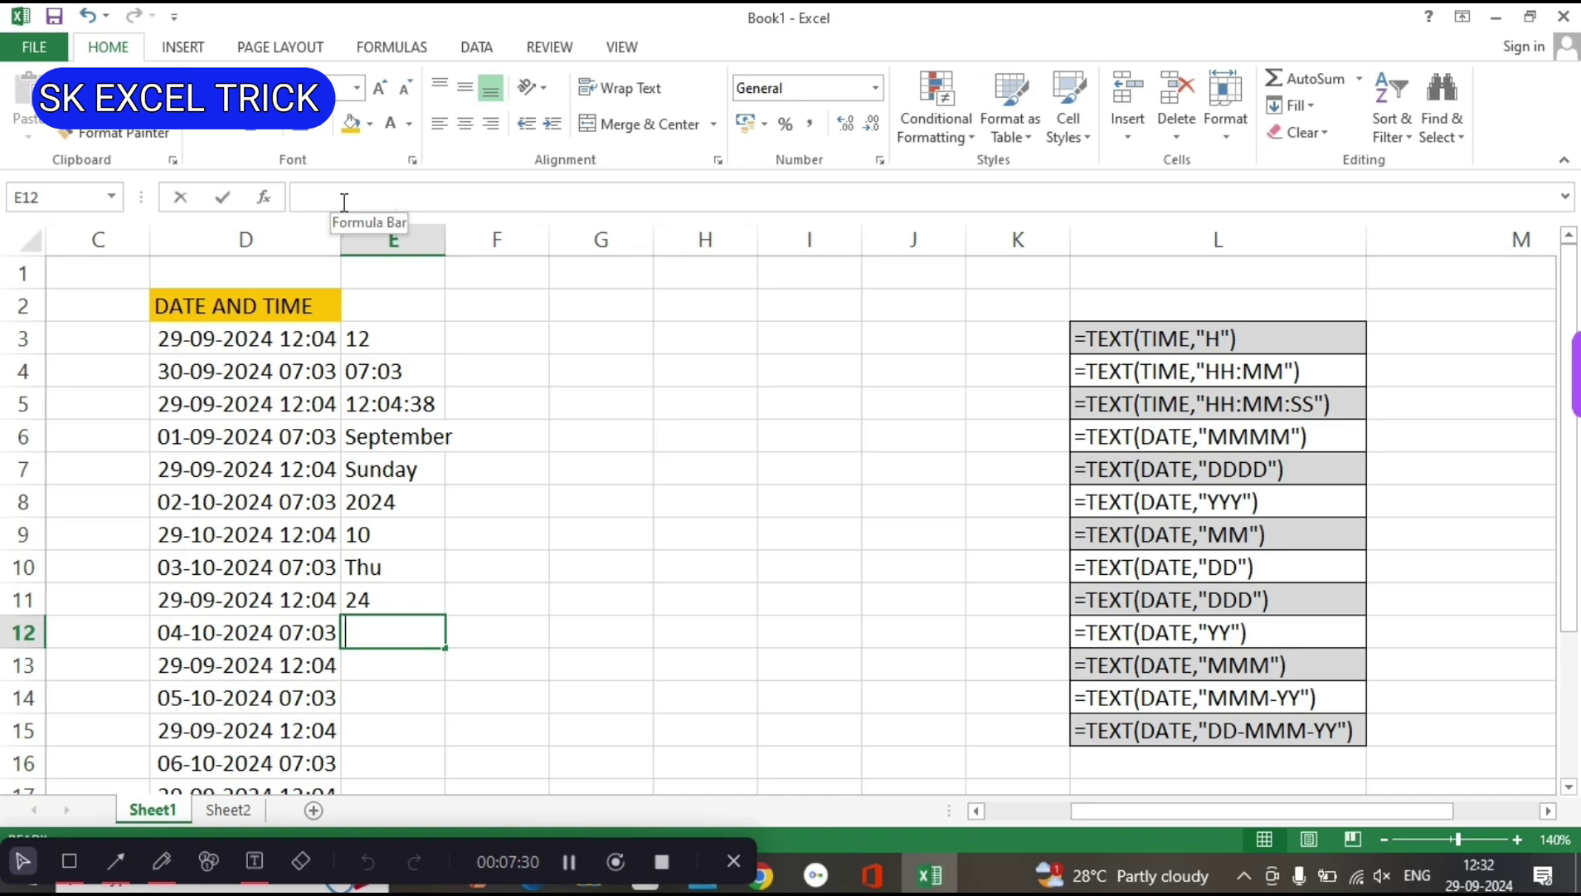
Enter =TEXT(D12,"MMM") in E12 to show the short month Oct.
{"action": "type", "text": "=TE"}
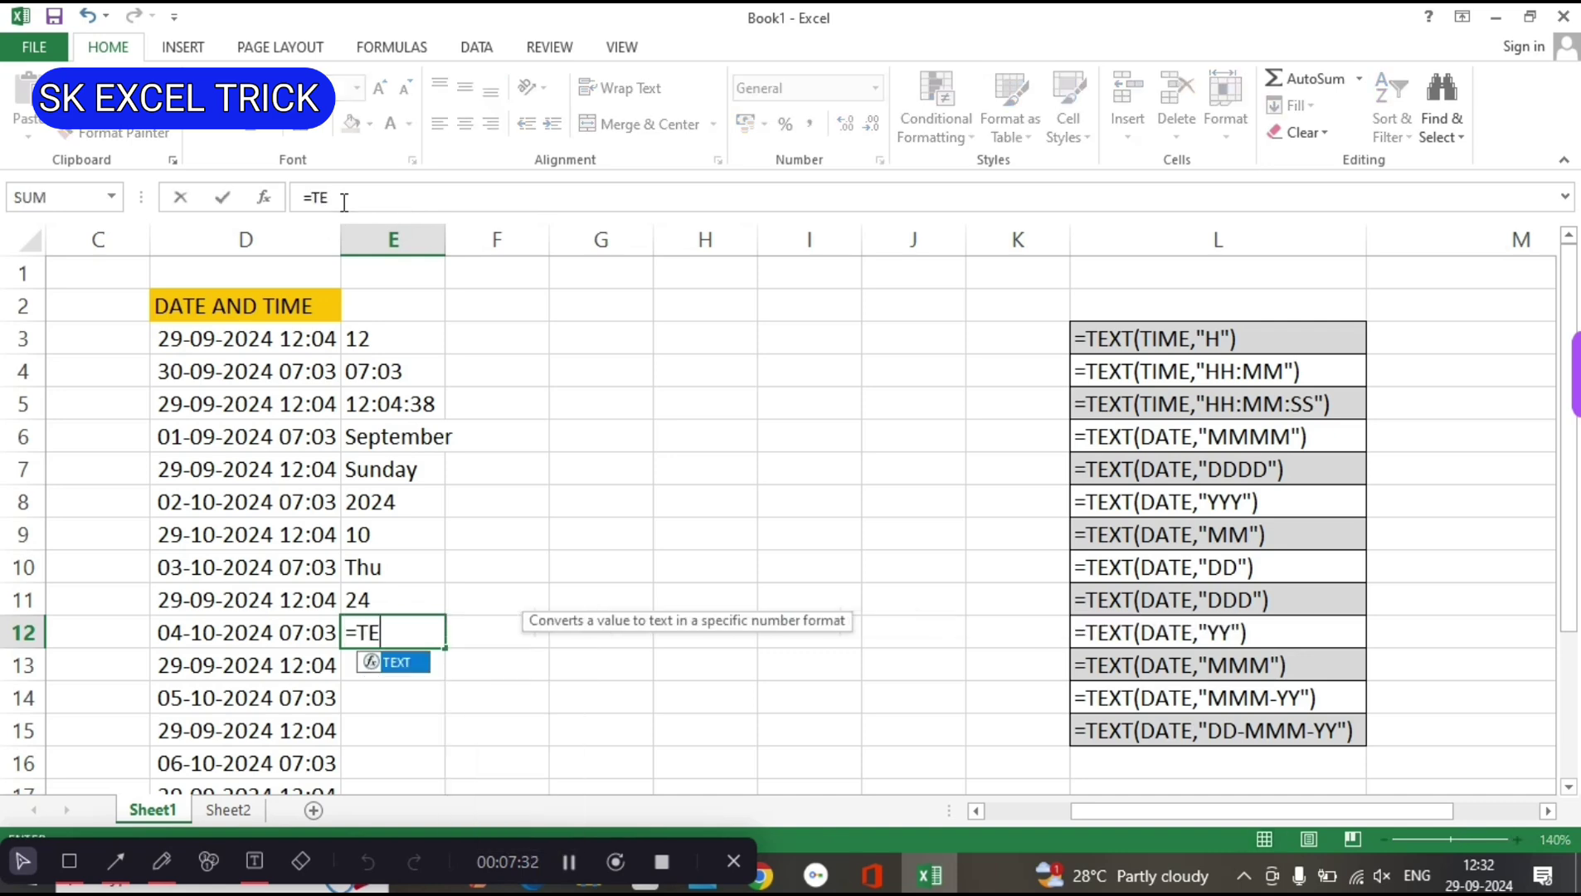
{"action": "type", "text": "XT("}
{"action": "key", "text": "Left"}
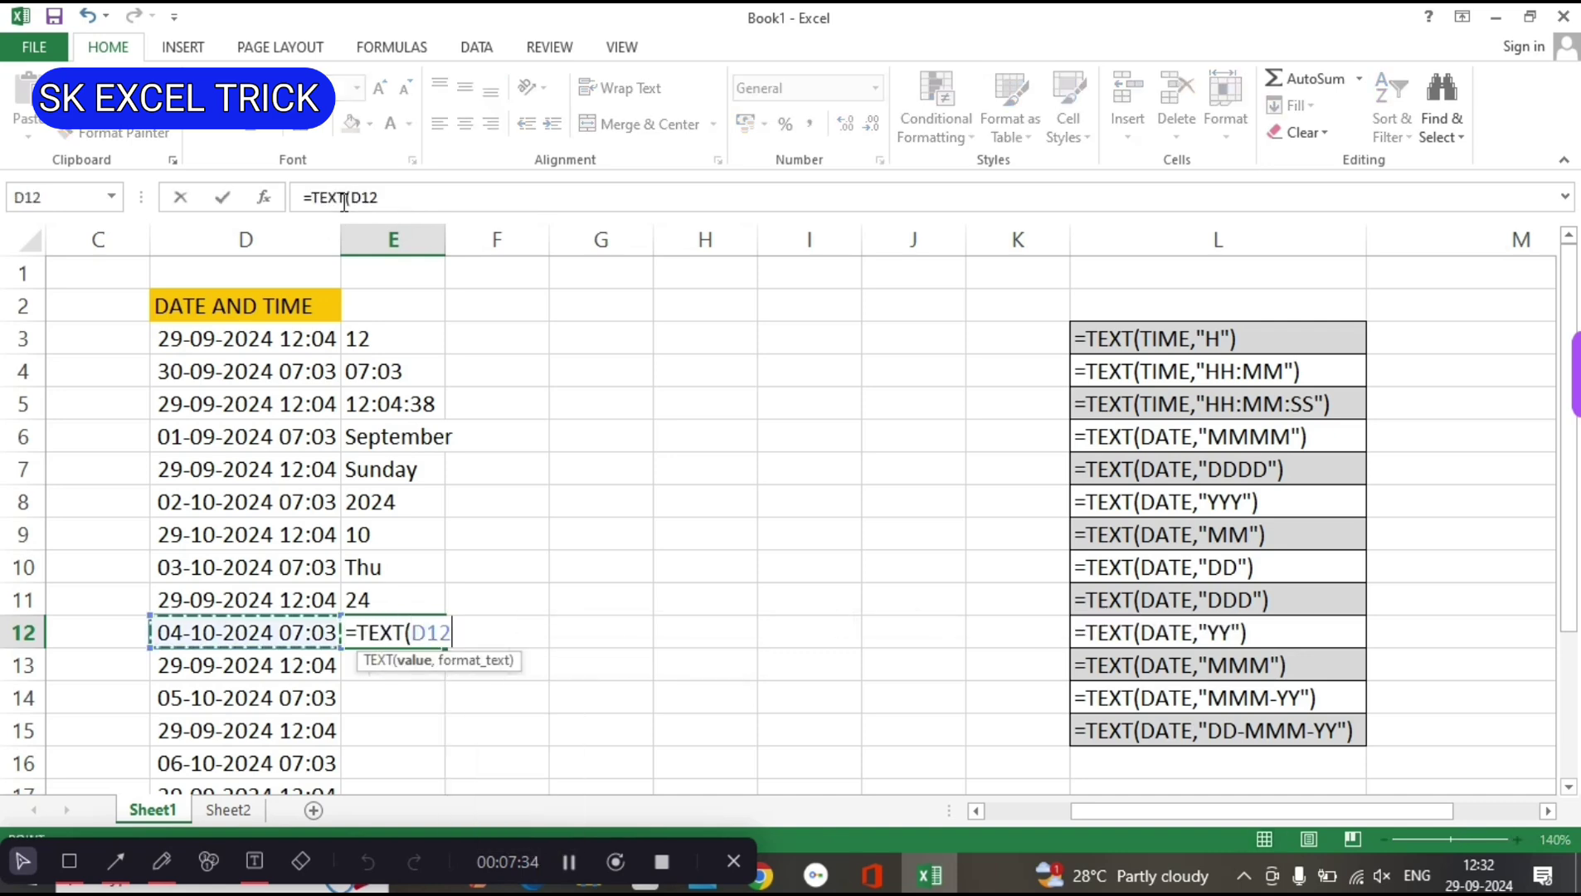
{"action": "type", "text": ","}
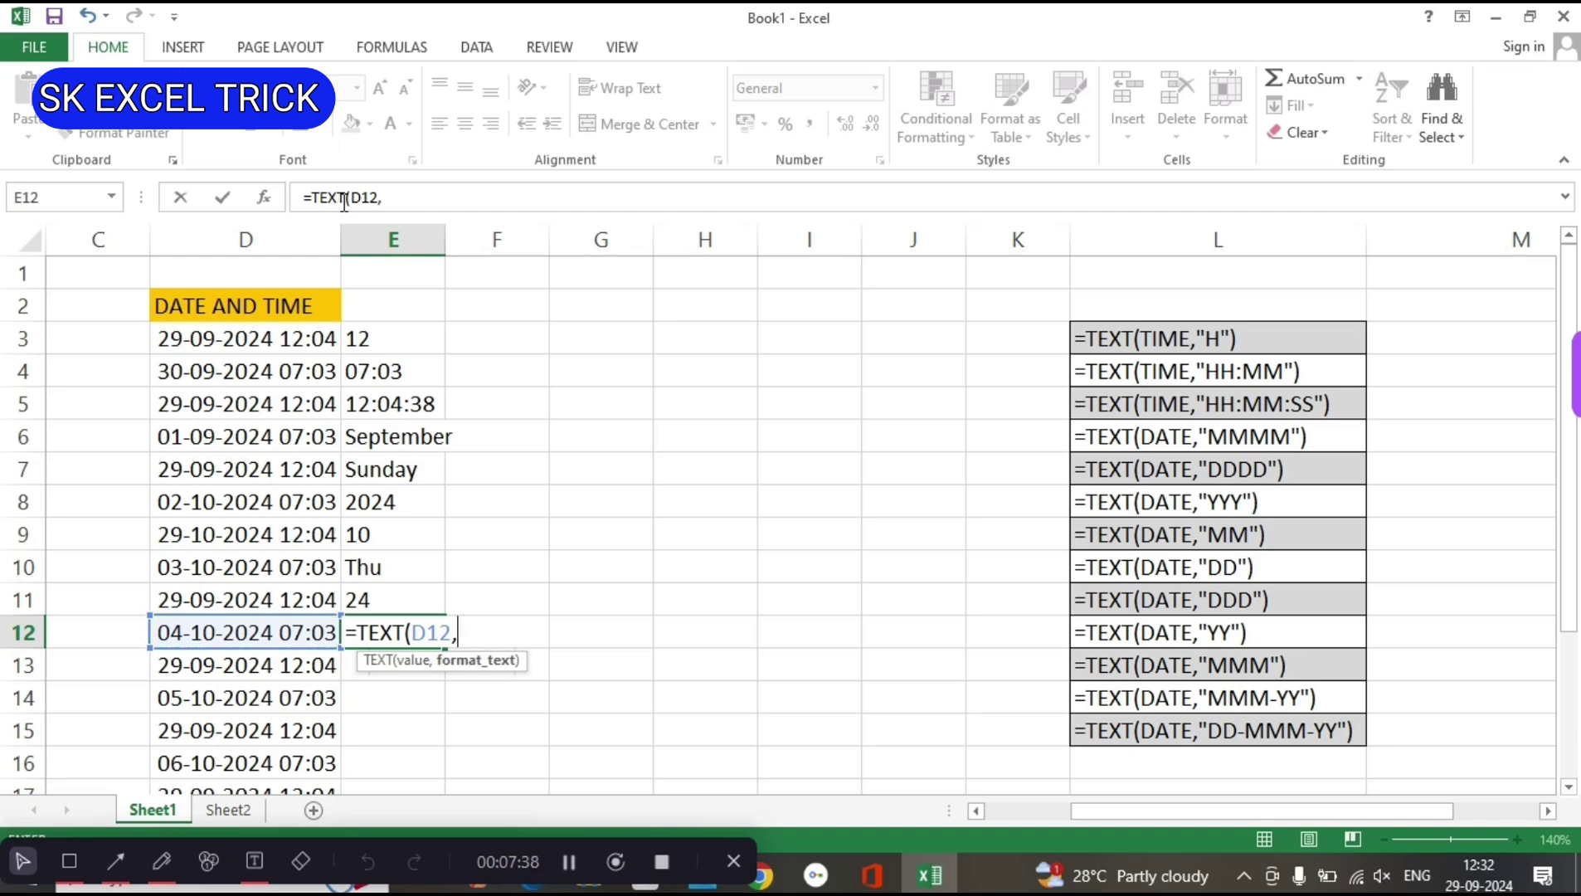
{"action": "type", "text": "\""}
{"action": "type", "text": "MMM\")"}
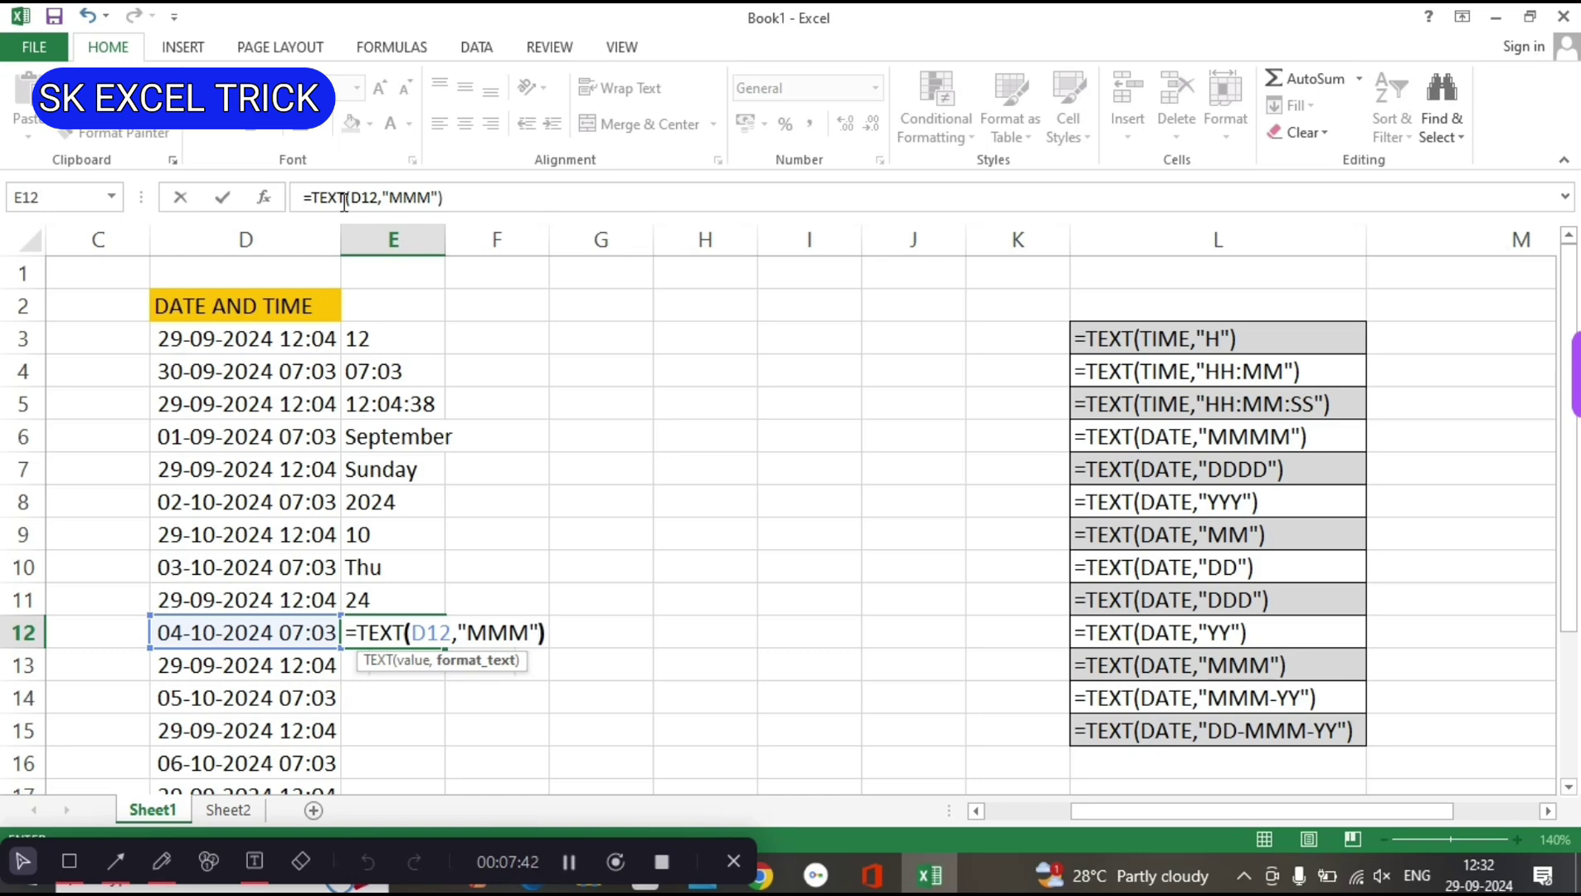
{"action": "key", "text": "Return"}
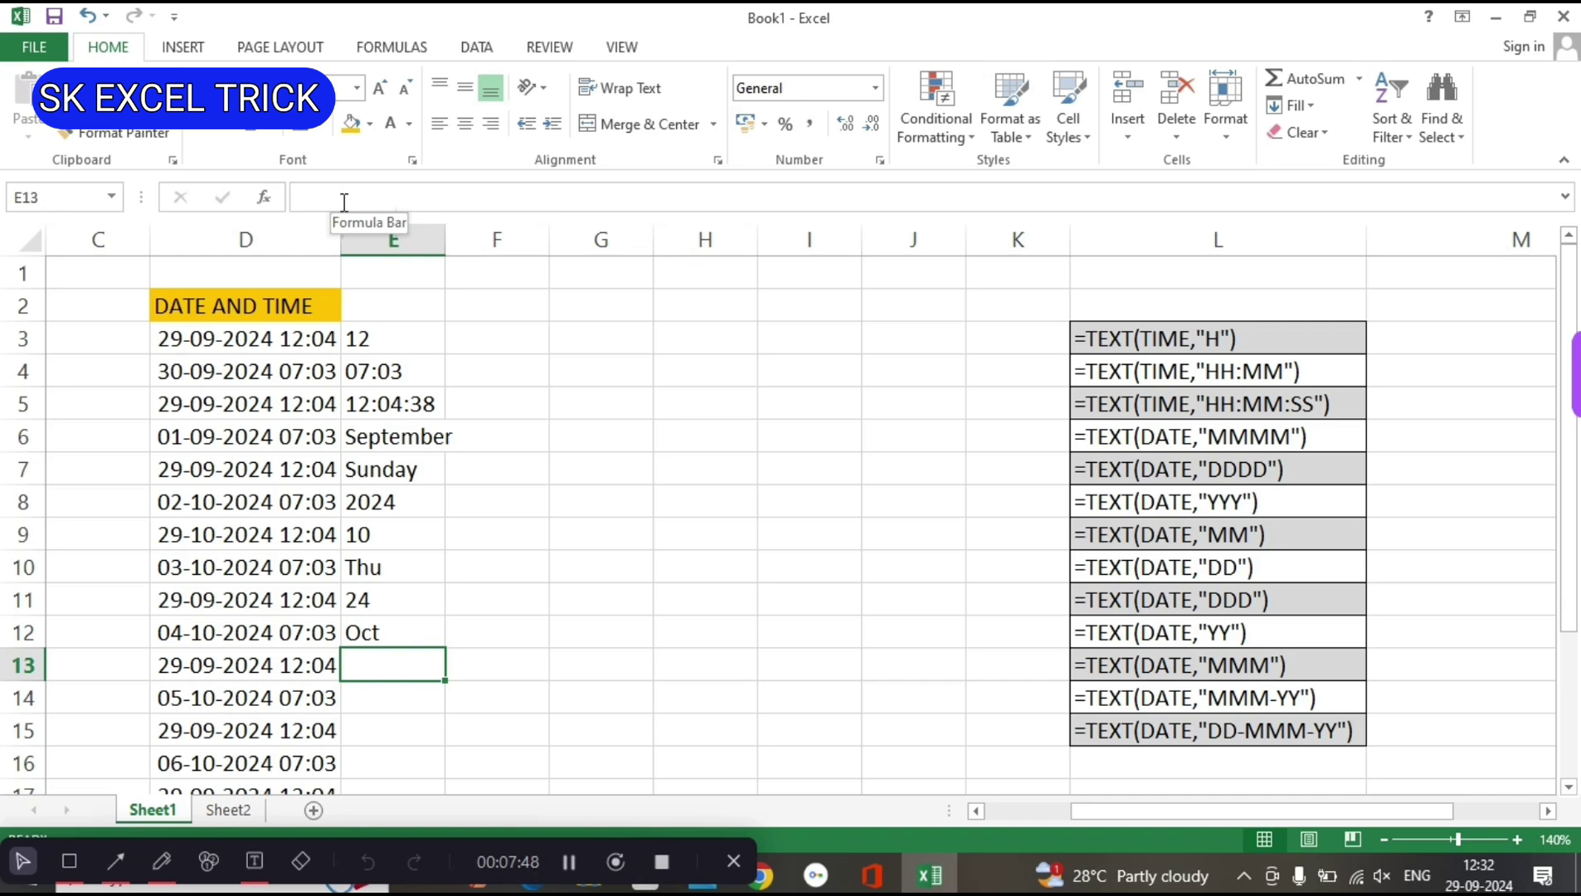
Enter =TEXT(D13,"YY") in E13 to show the two-digit year 24.
{"action": "type", "text": "="}
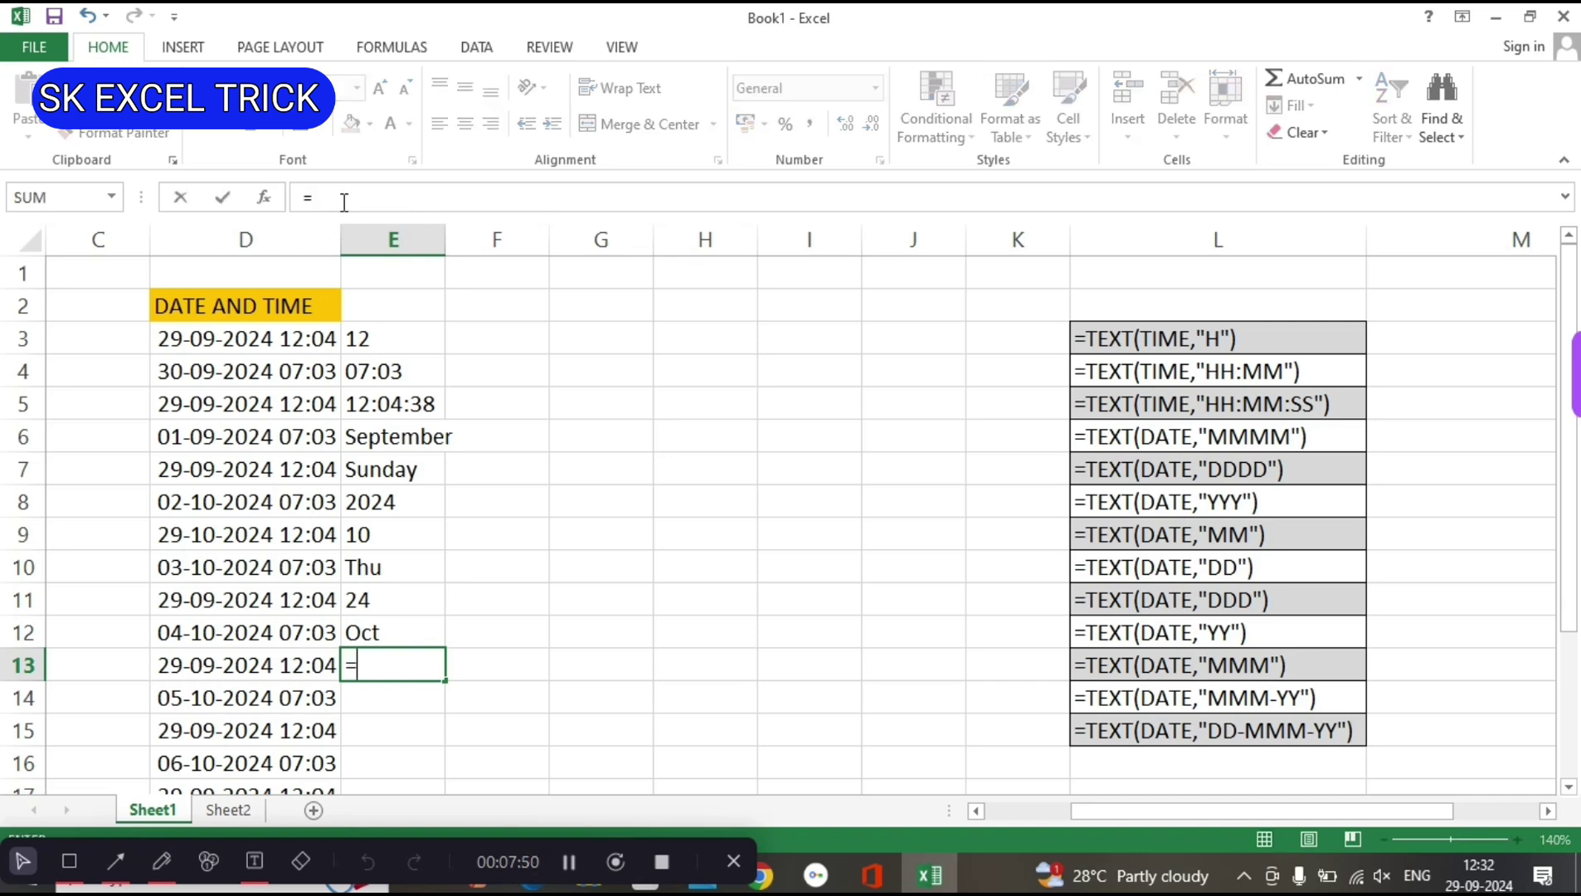
{"action": "type", "text": "TEX"}
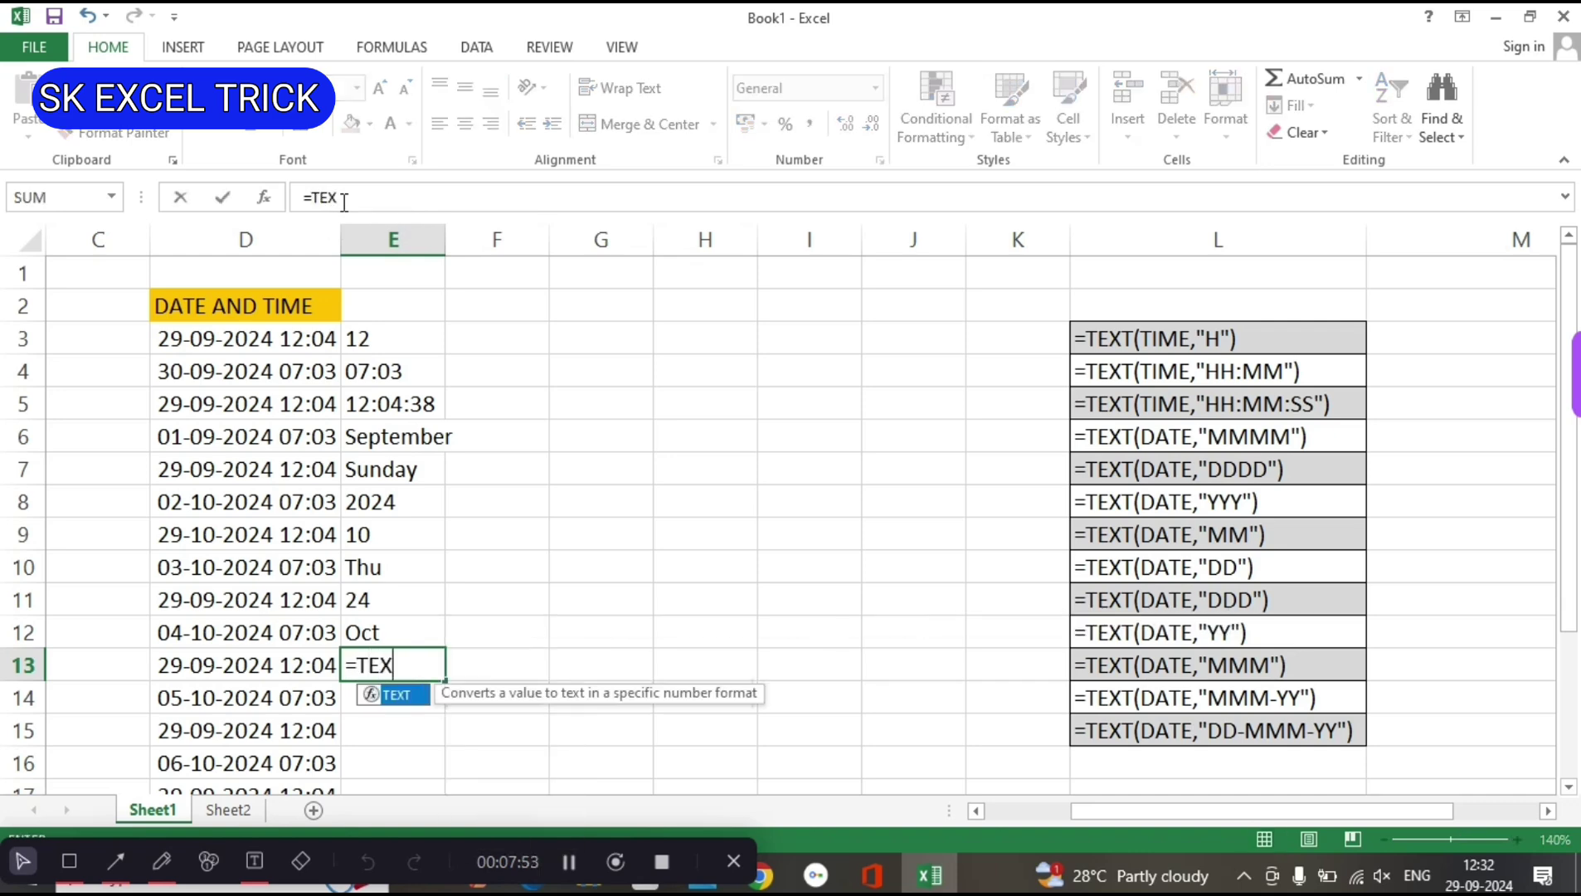
{"action": "type", "text": "T("}
{"action": "key", "text": "Left"}
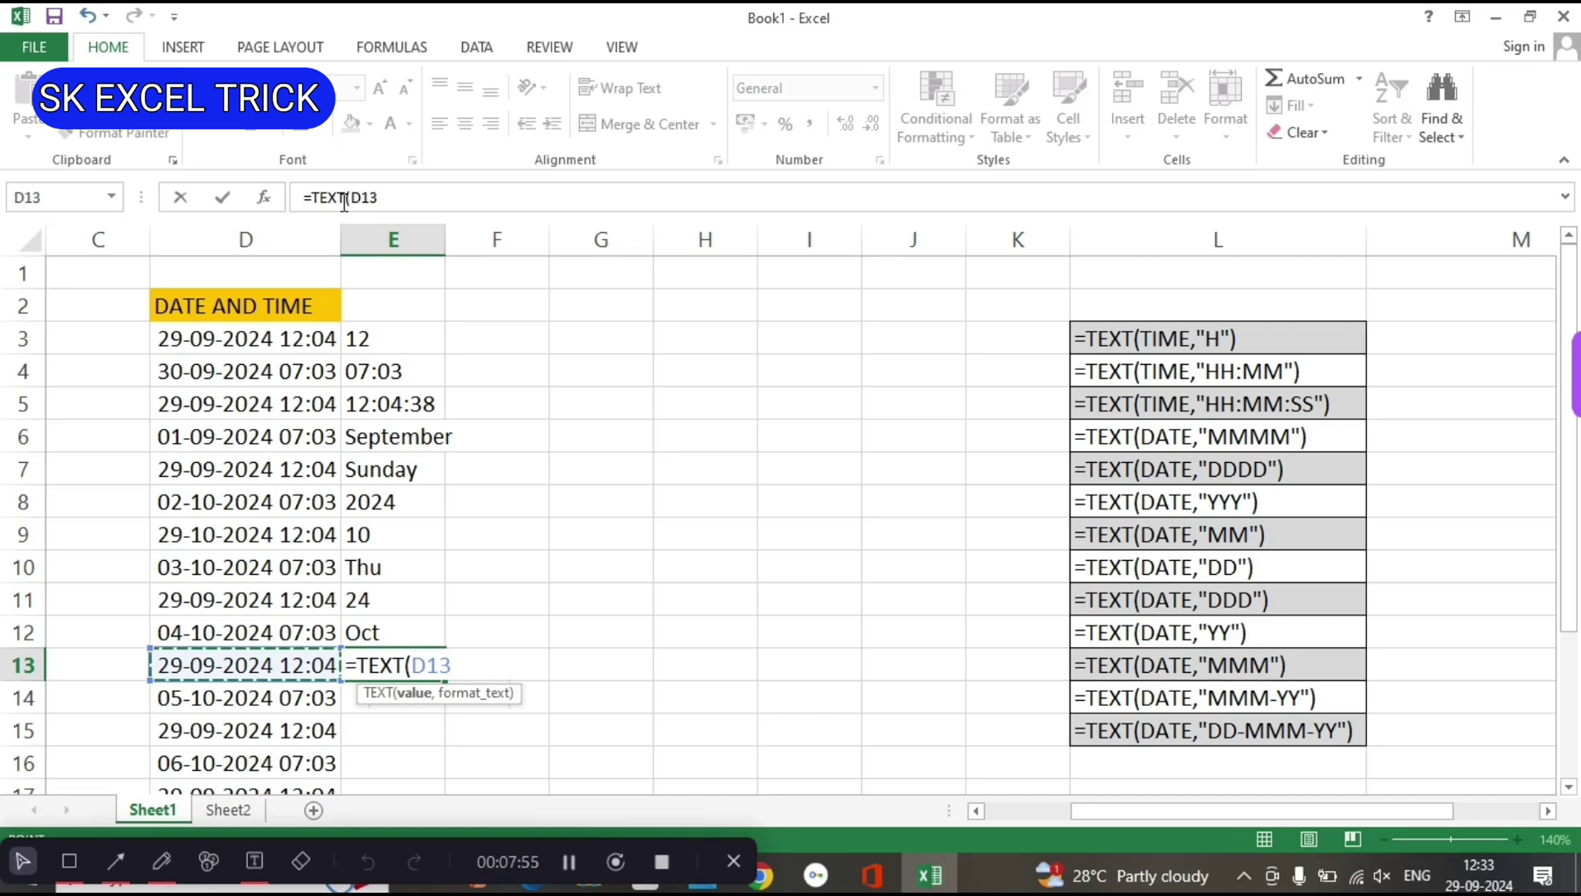
{"action": "type", "text": ","}
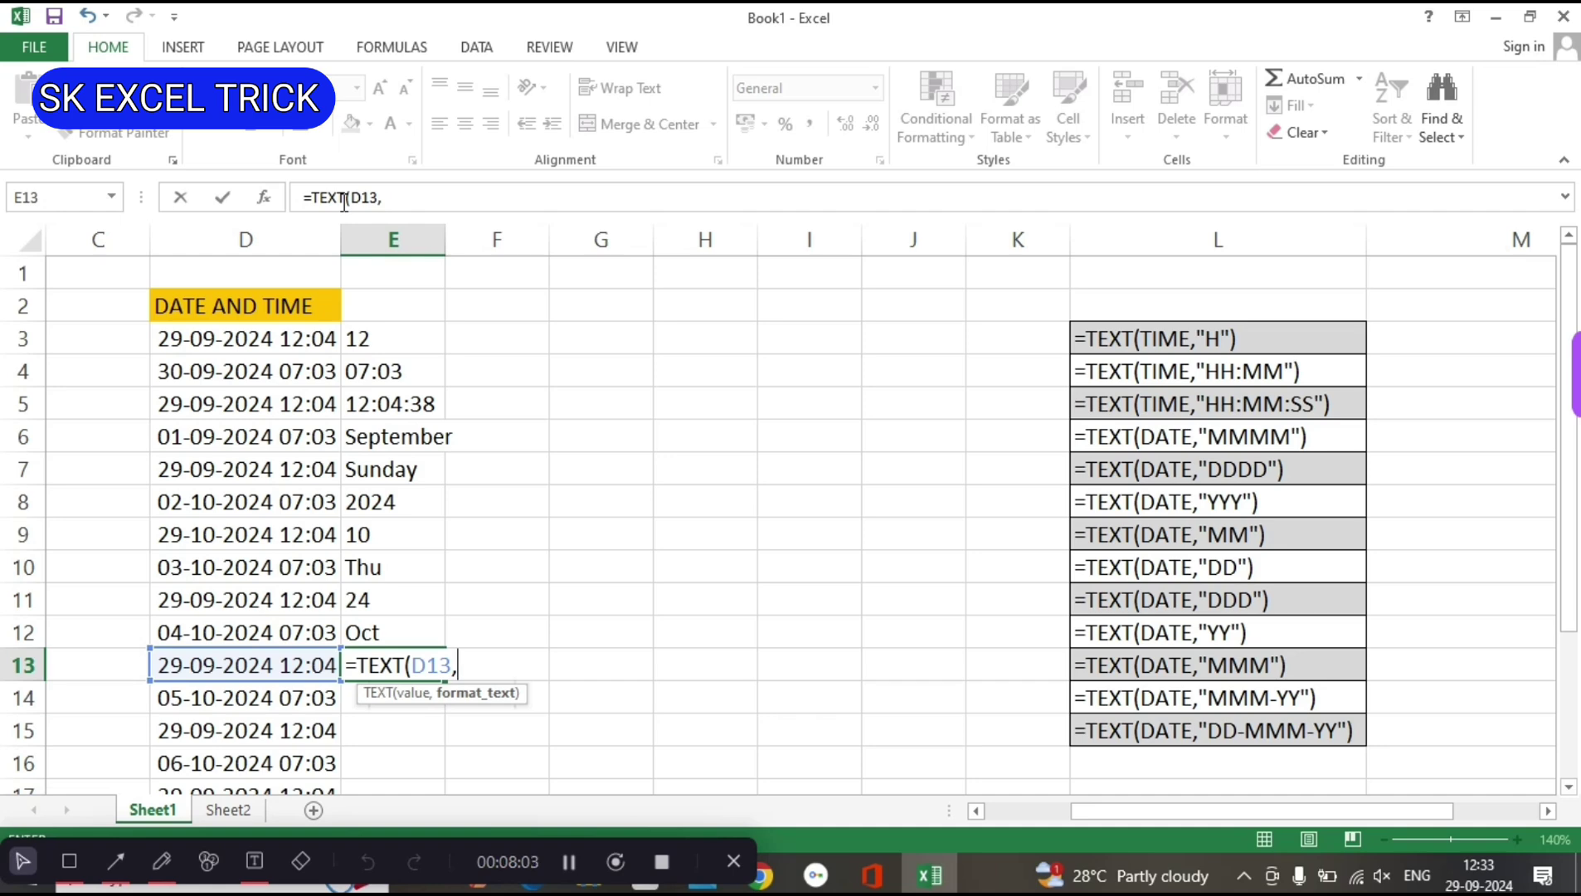
{"action": "type", "text": "\"YY"}
{"action": "type", "text": "\")"}
{"action": "key", "text": "Return"}
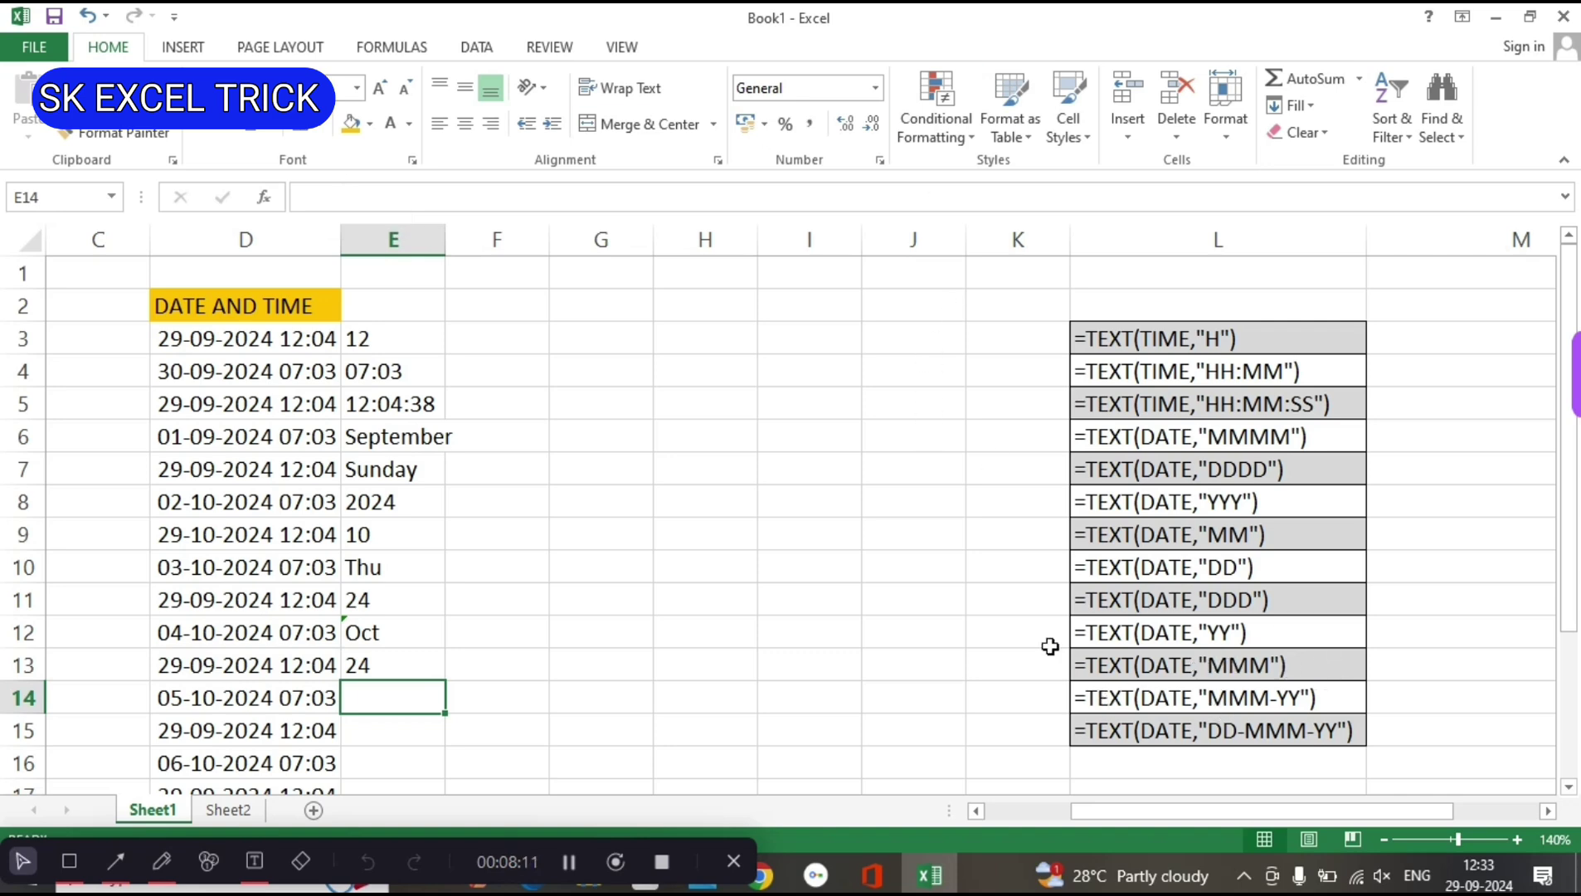
Change E13's format code to "MMM-YY" so it shows Sep-24.
{"action": "left_click", "coordinate": [375, 668]}
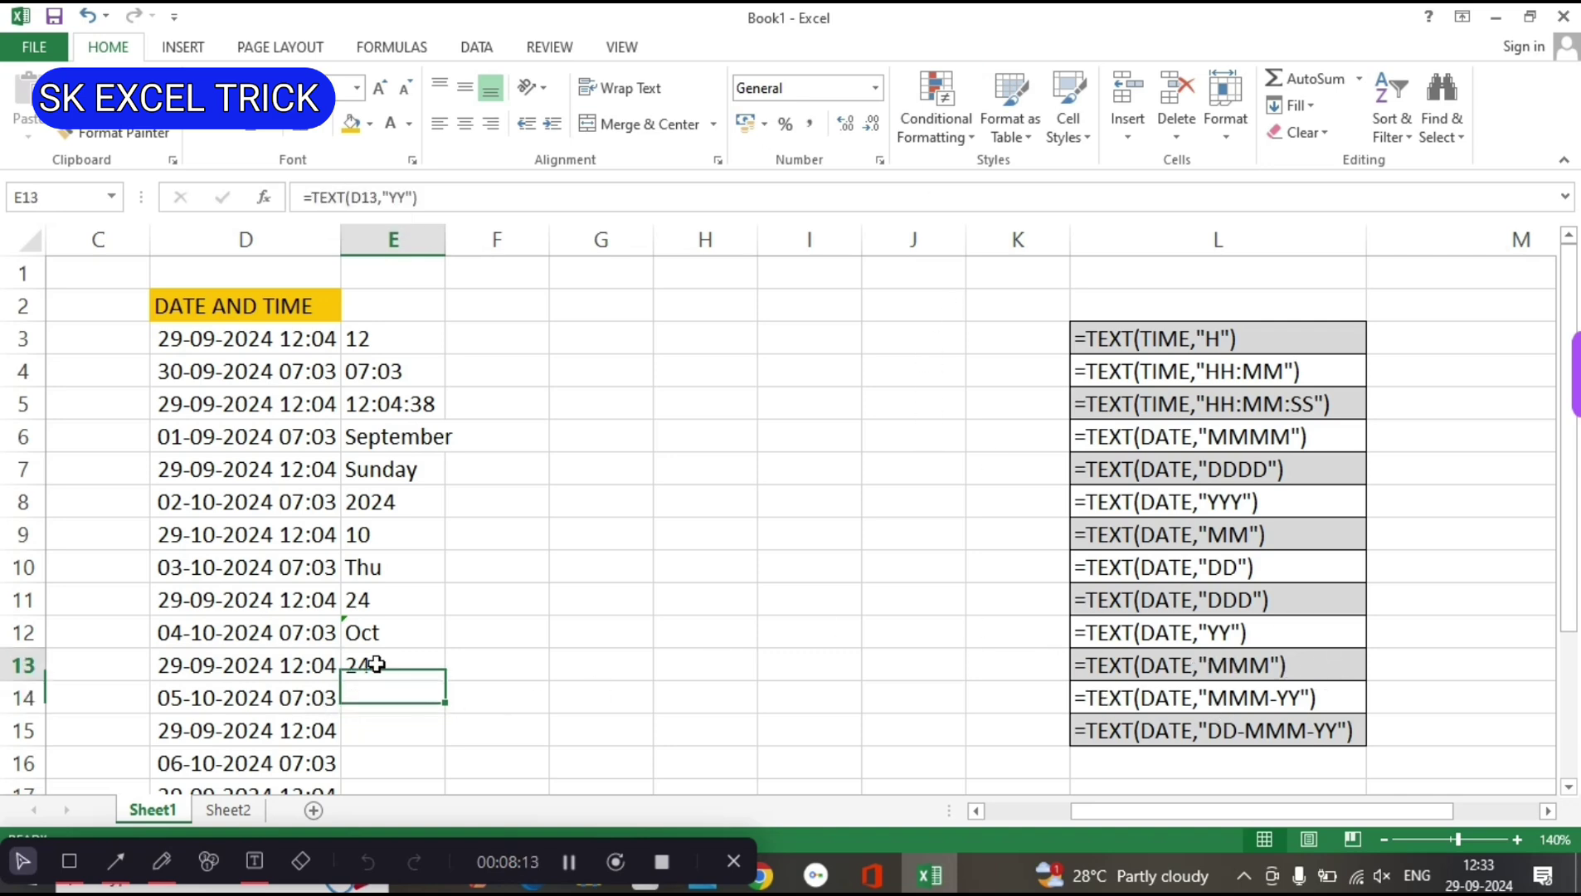
{"action": "left_click", "coordinate": [391, 197]}
{"action": "type", "text": "MM"}
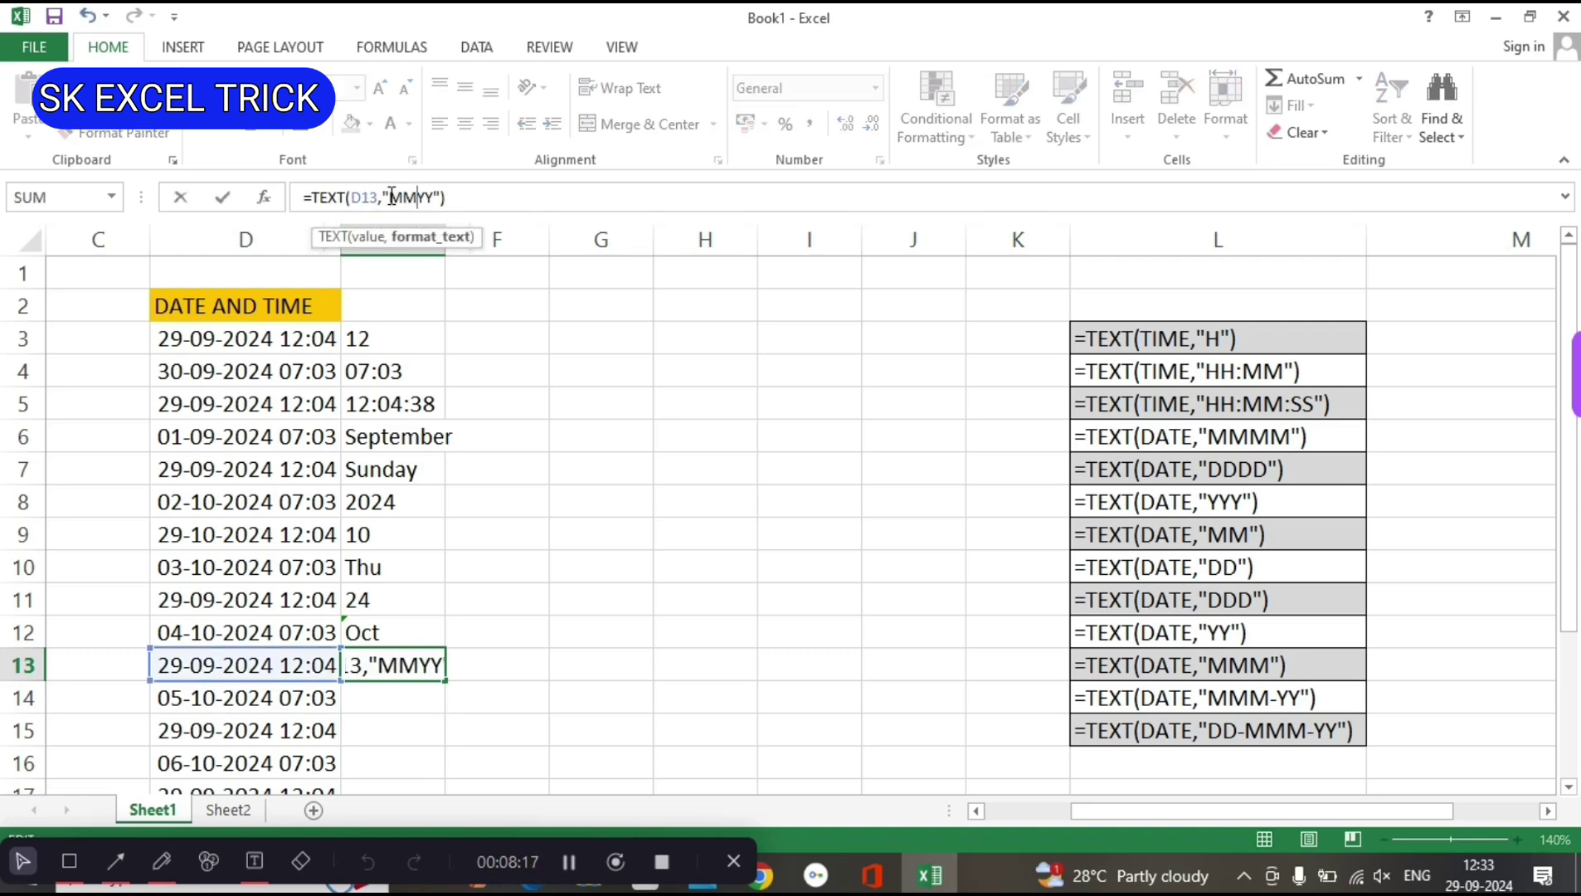
{"action": "type", "text": "M"}
{"action": "type", "text": "-"}
{"action": "key", "text": "Return"}
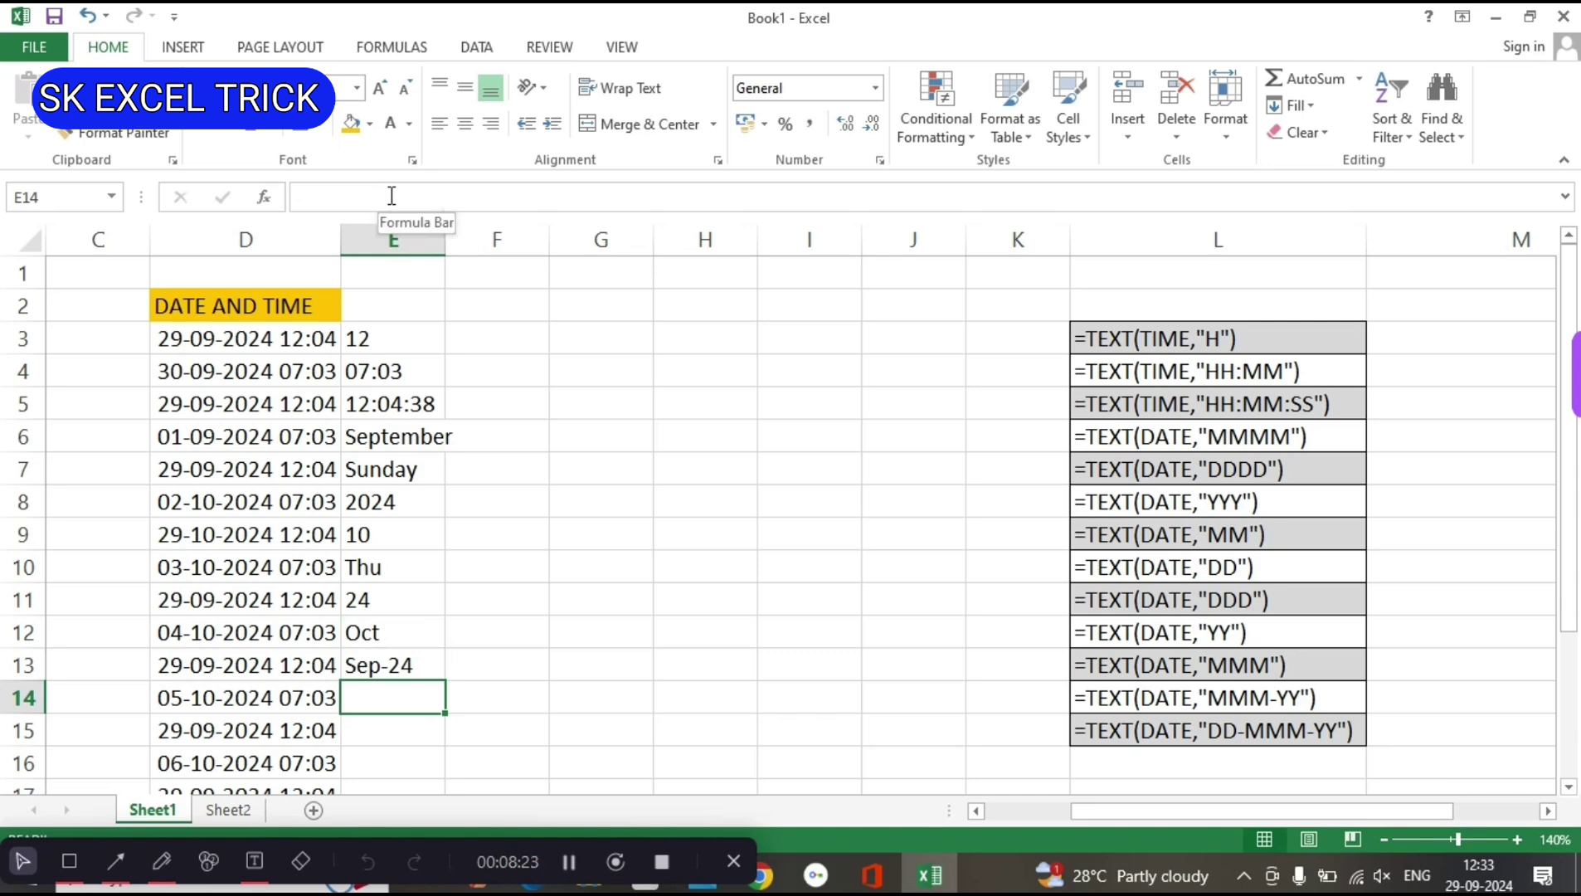
Enter =TEXT(D14,"DD-MMM-YY") in E14 to show the full date 05-Oct-24.
{"action": "type", "text": "="}
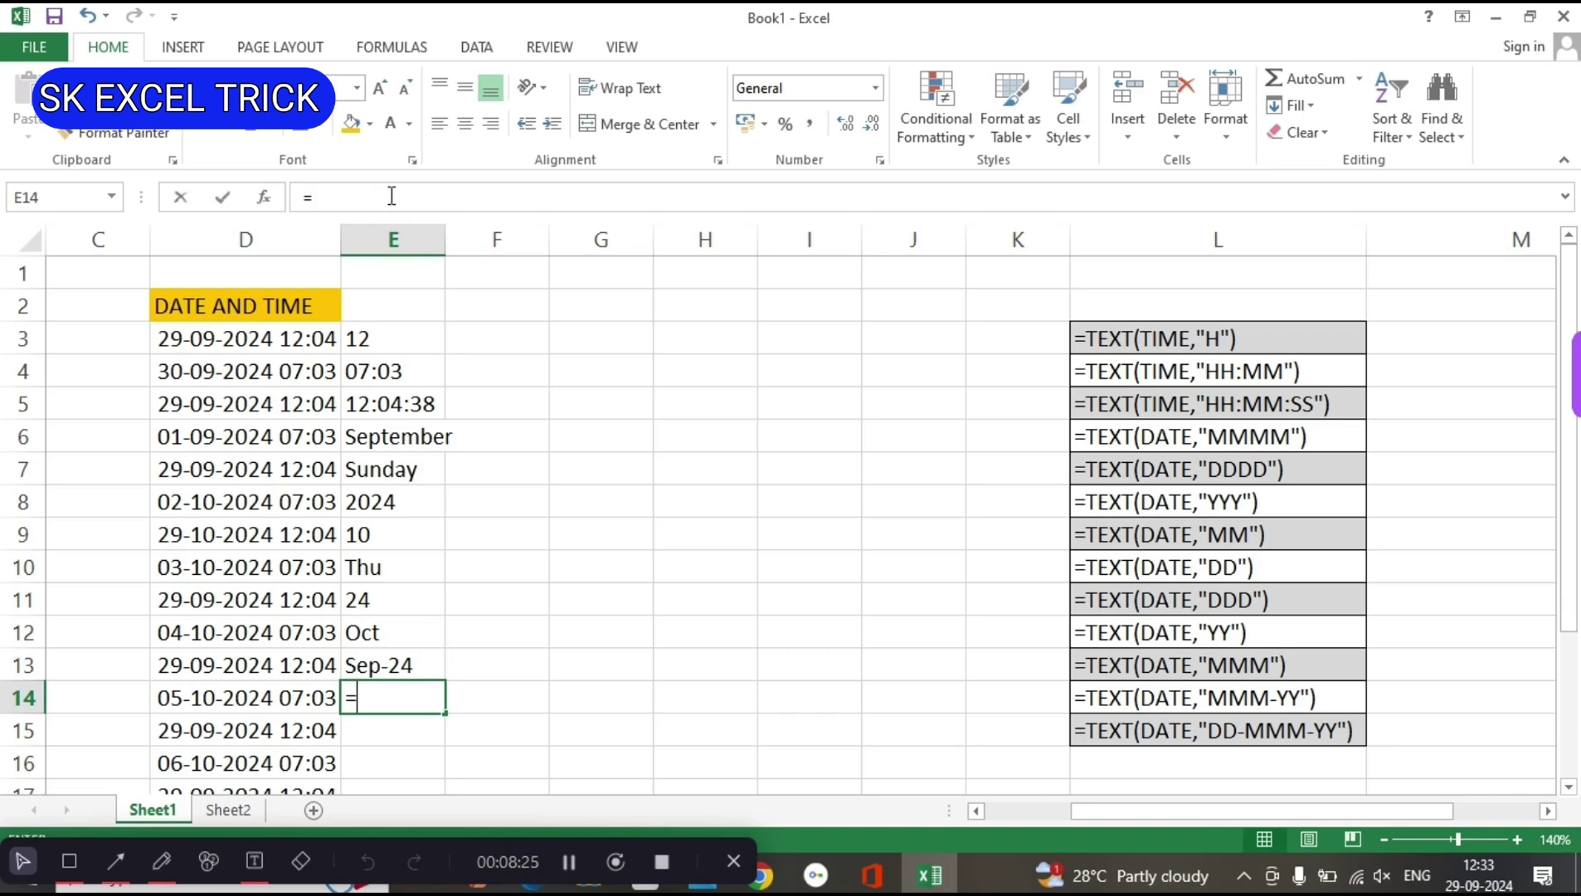
{"action": "type", "text": "TEXT("}
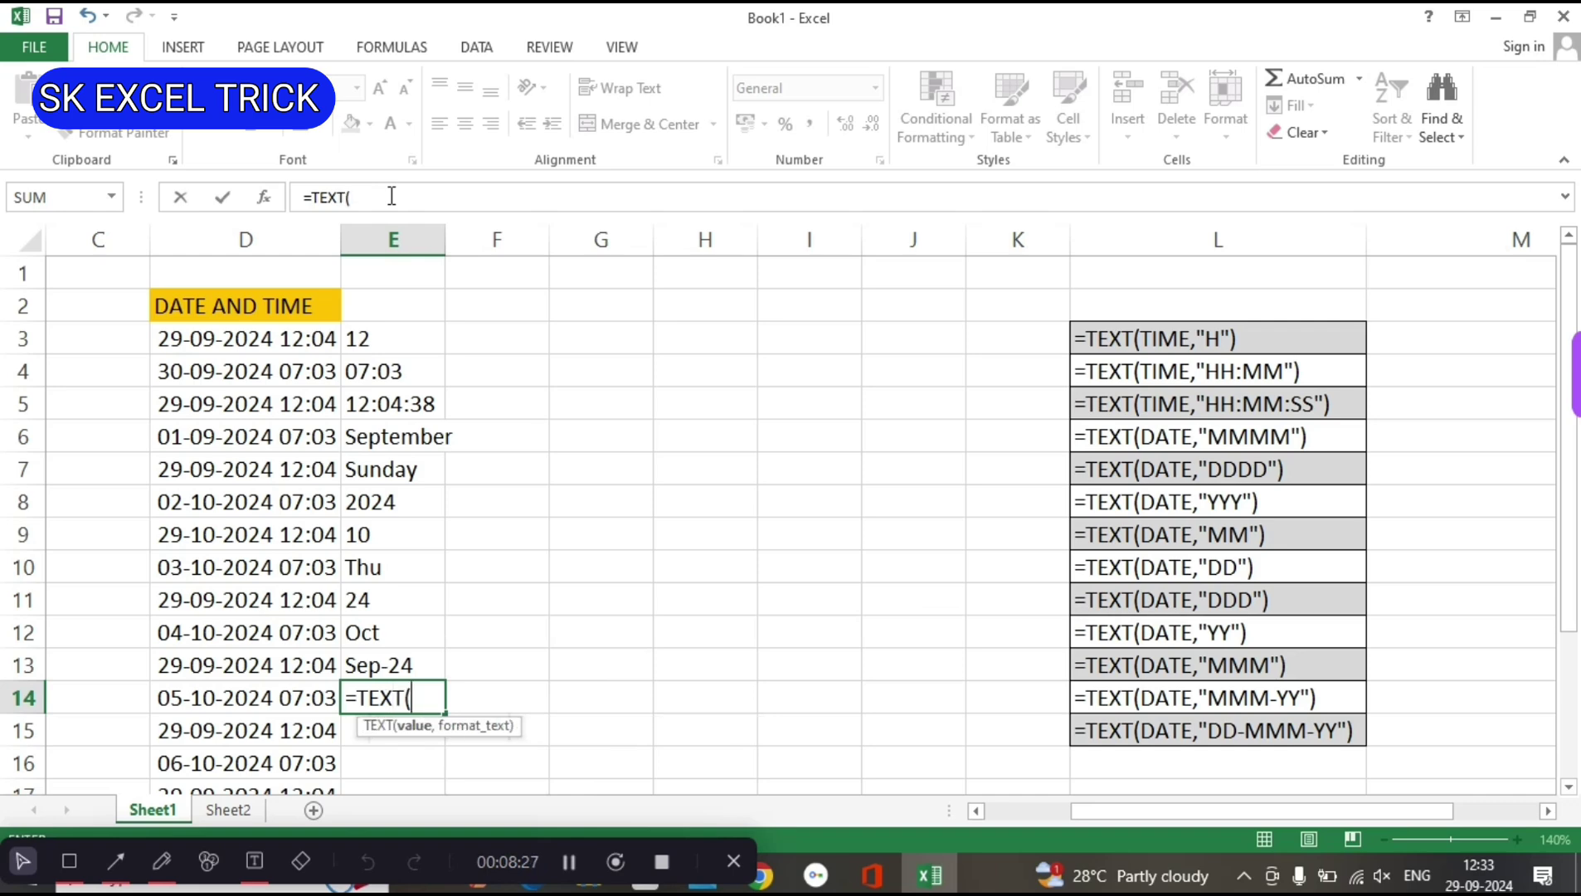
{"action": "key", "text": "Left"}
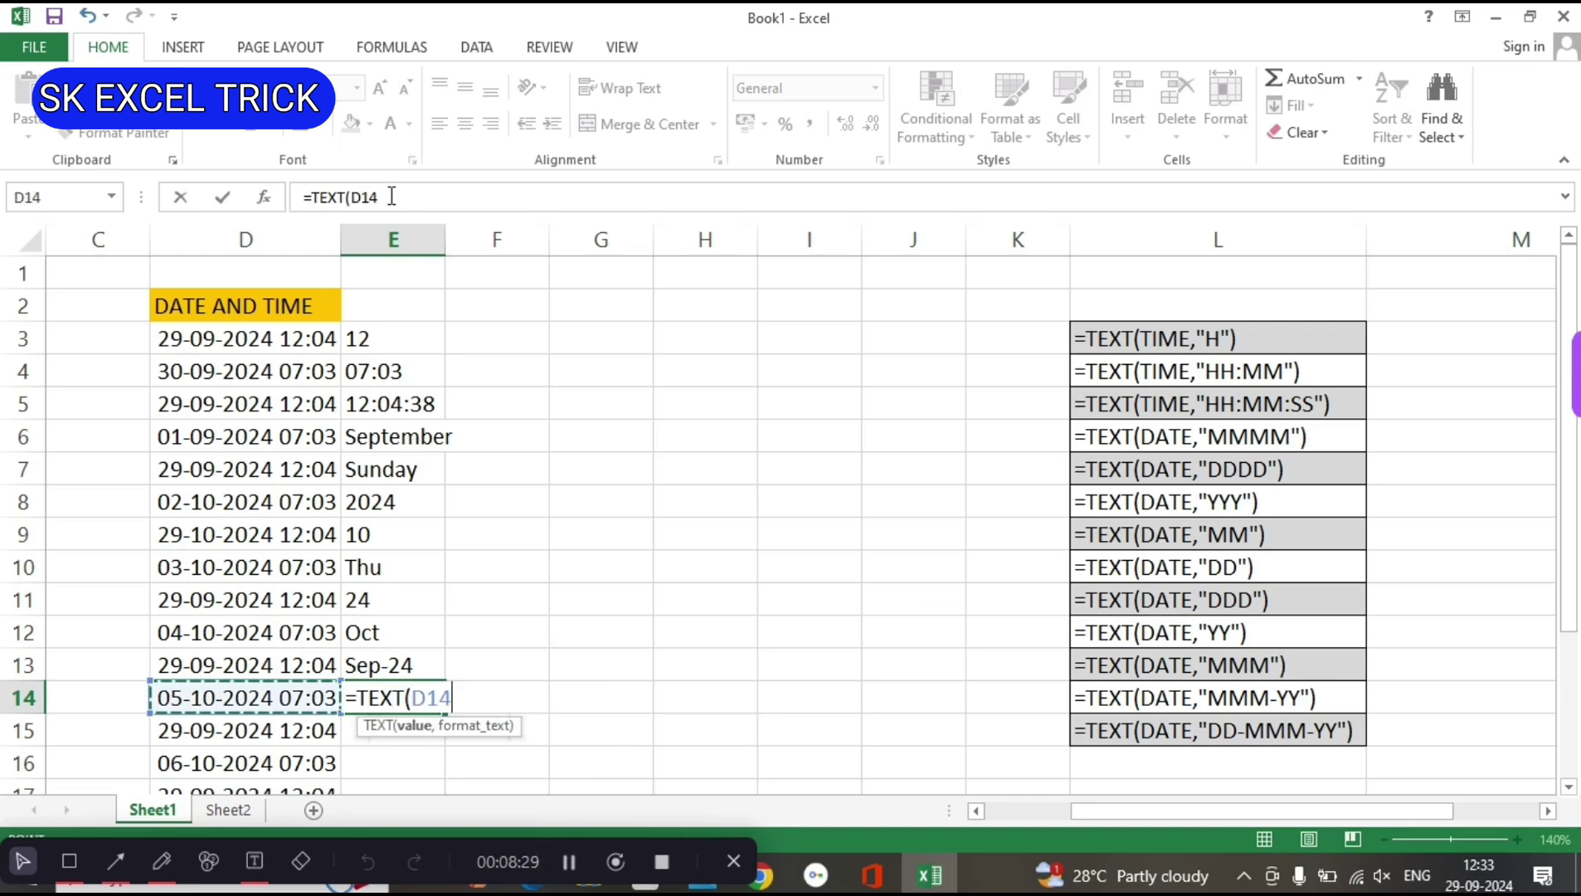
{"action": "type", "text": ",\""}
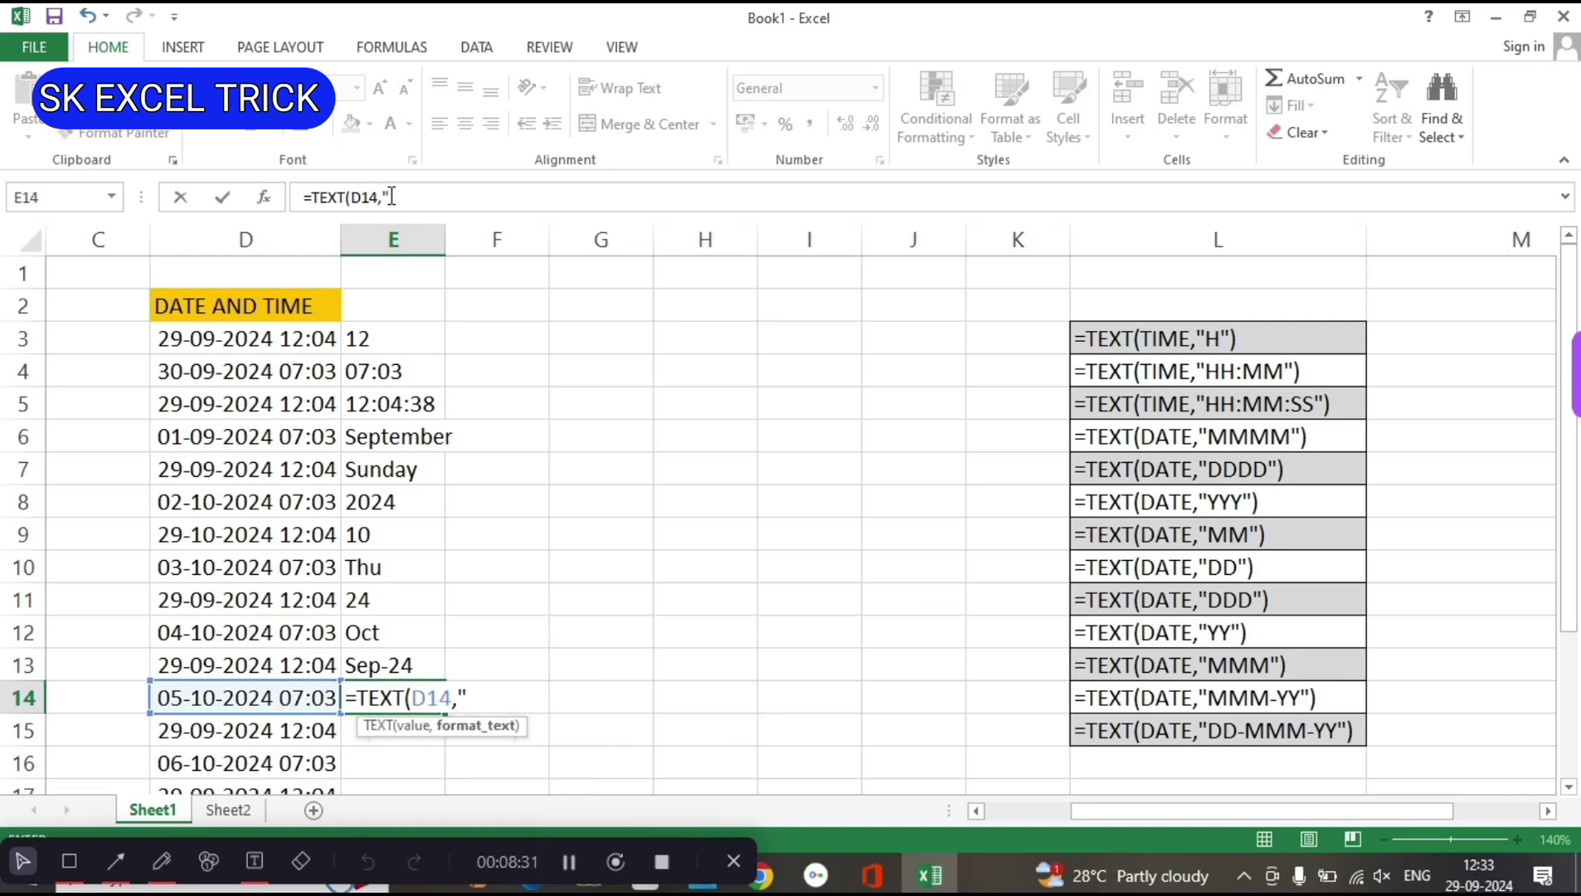
{"action": "type", "text": "DD-"}
{"action": "type", "text": "MMM-"}
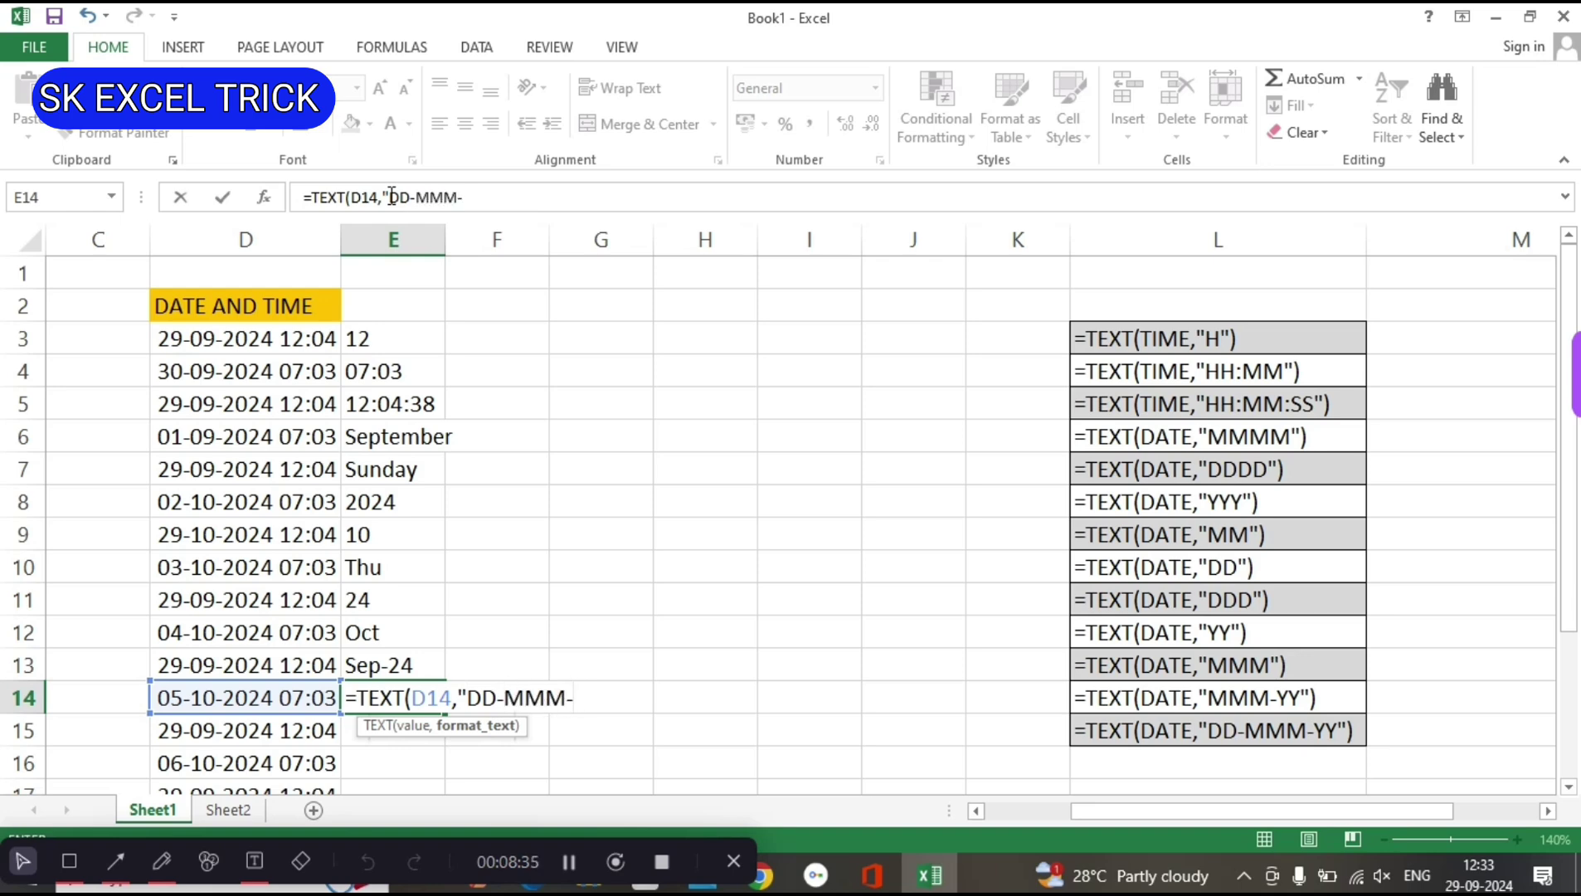
{"action": "type", "text": "YY\")"}
{"action": "key", "text": "Return"}
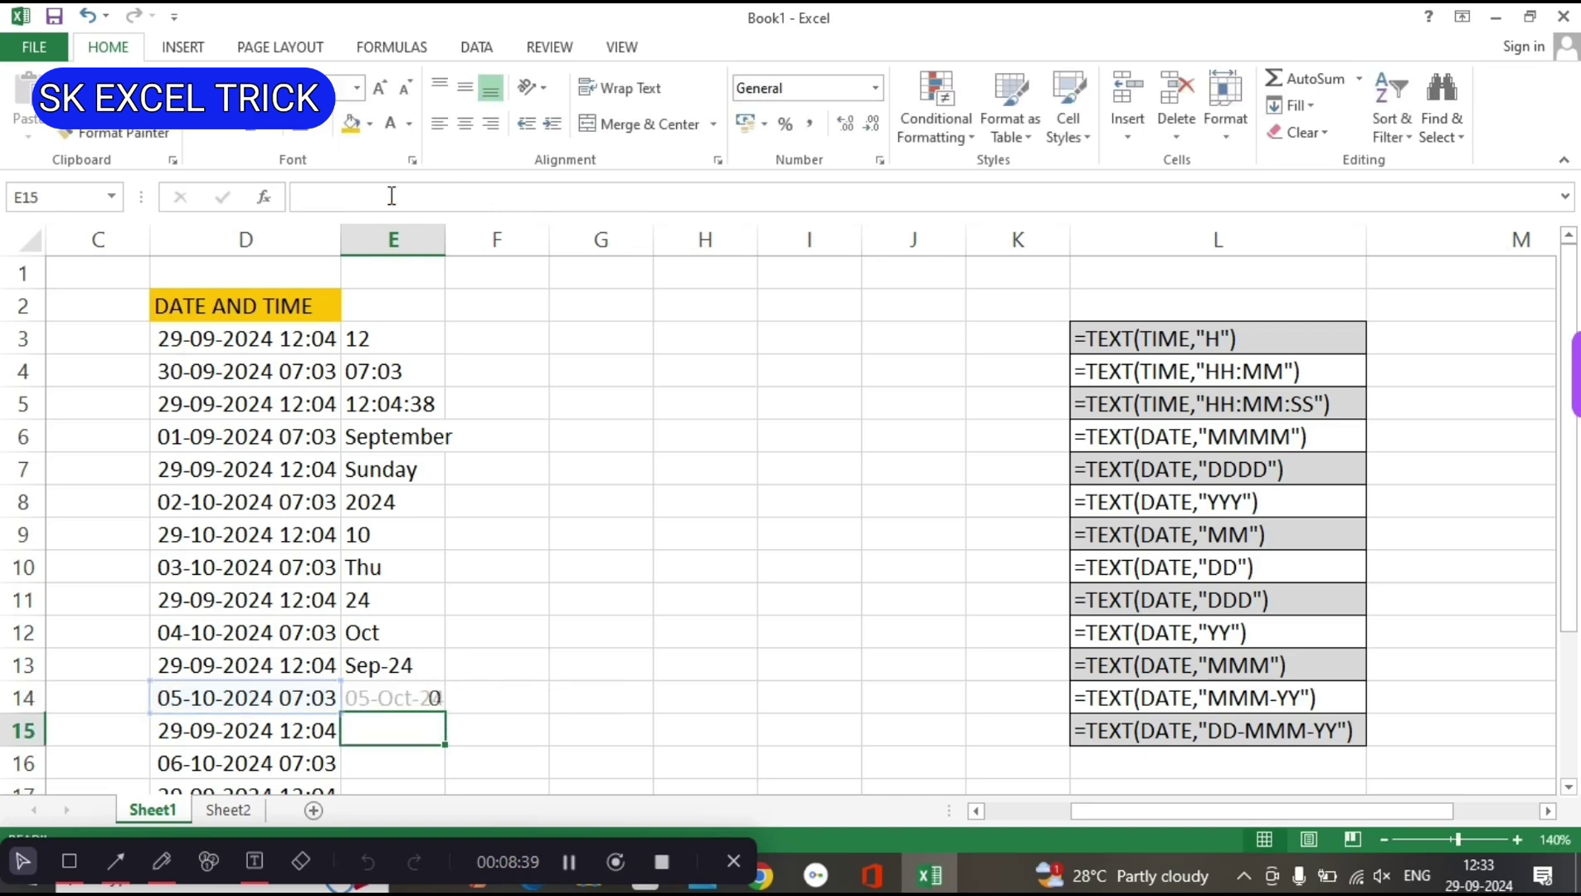